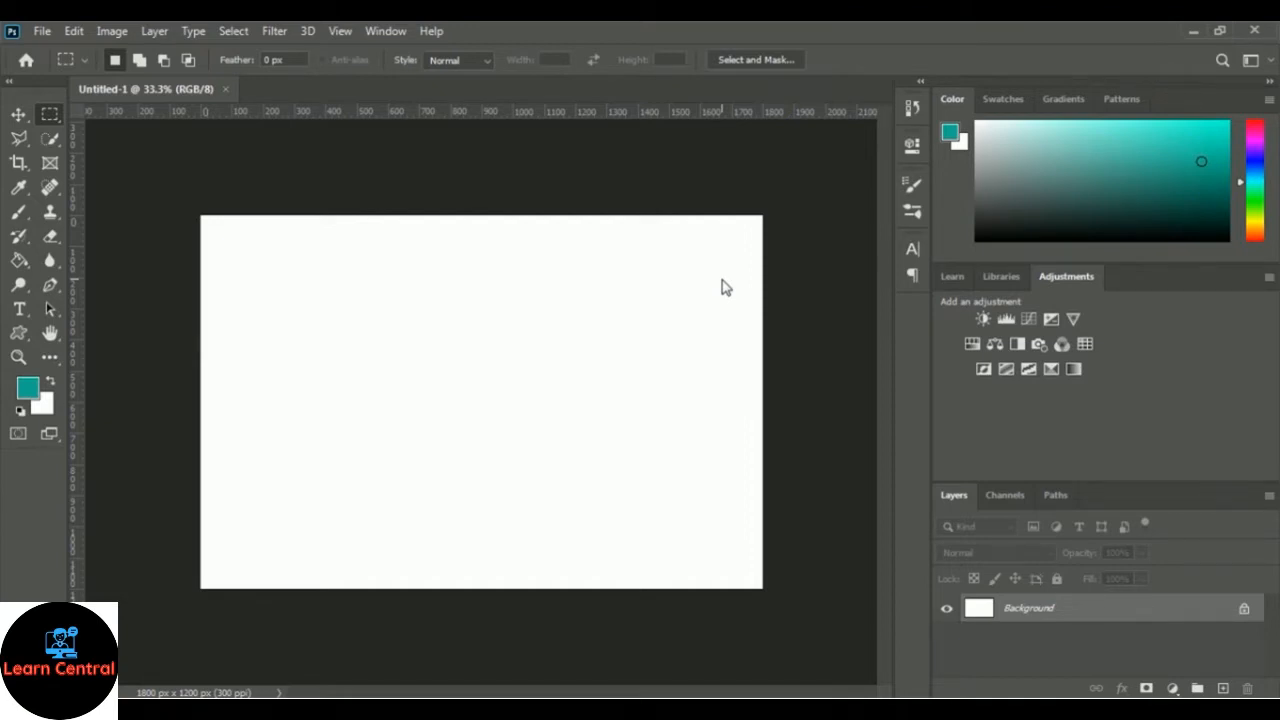
- Add the text "Flame" across the upper middle of the canvas in teal Ethnocentric Regular at 55 pt
{"action": "left_click", "coordinate": [19, 311]}
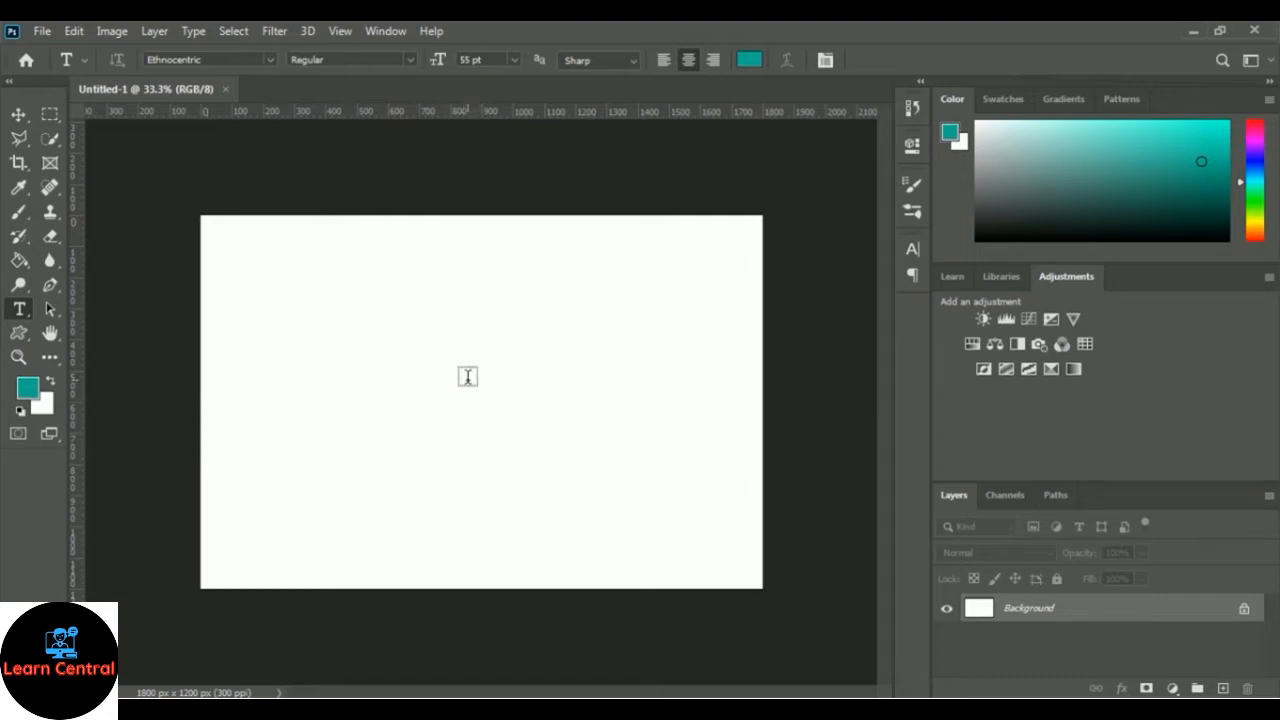
{"action": "left_click", "coordinate": [468, 380]}
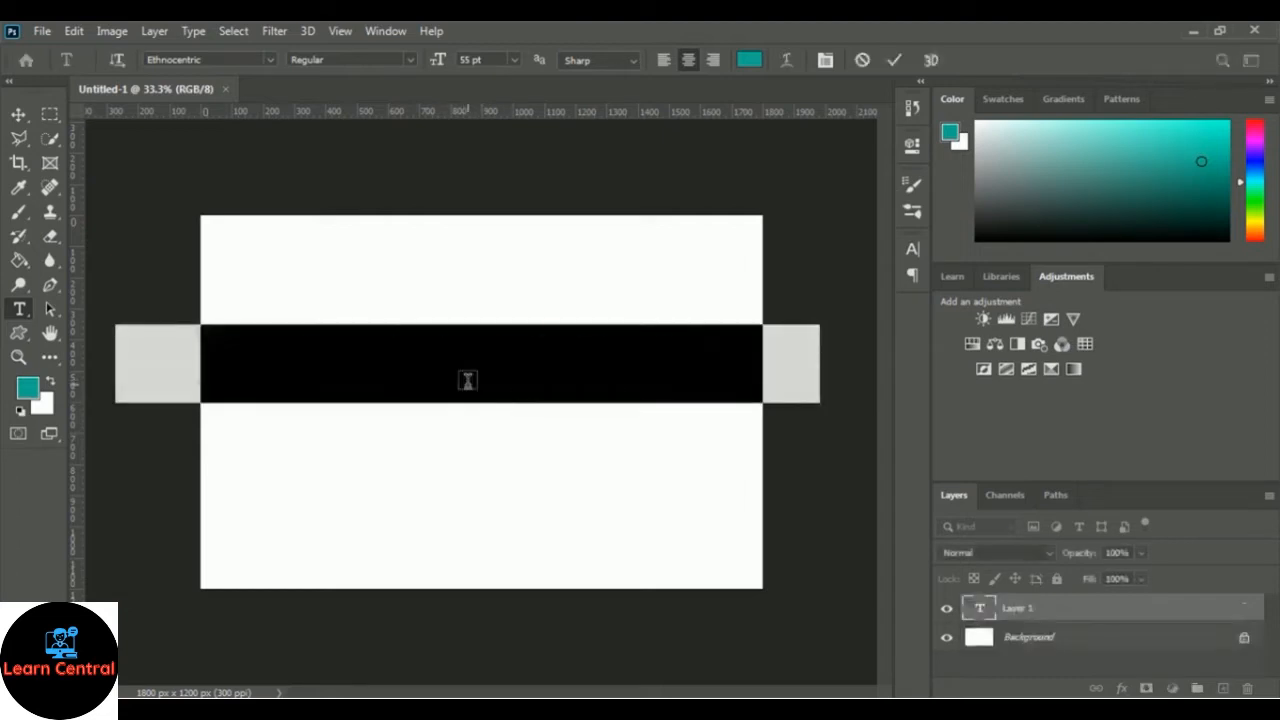
{"action": "key", "text": "ctrl+a"}
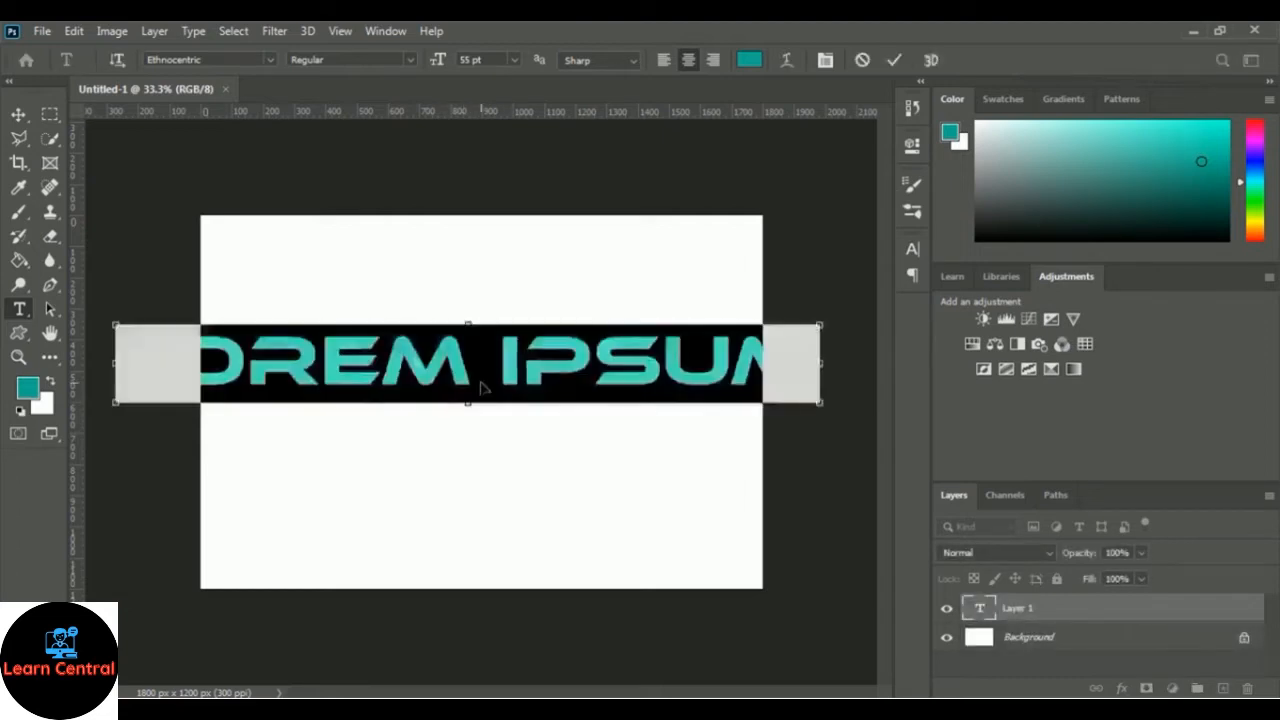
{"action": "type", "text": "LEAME"}
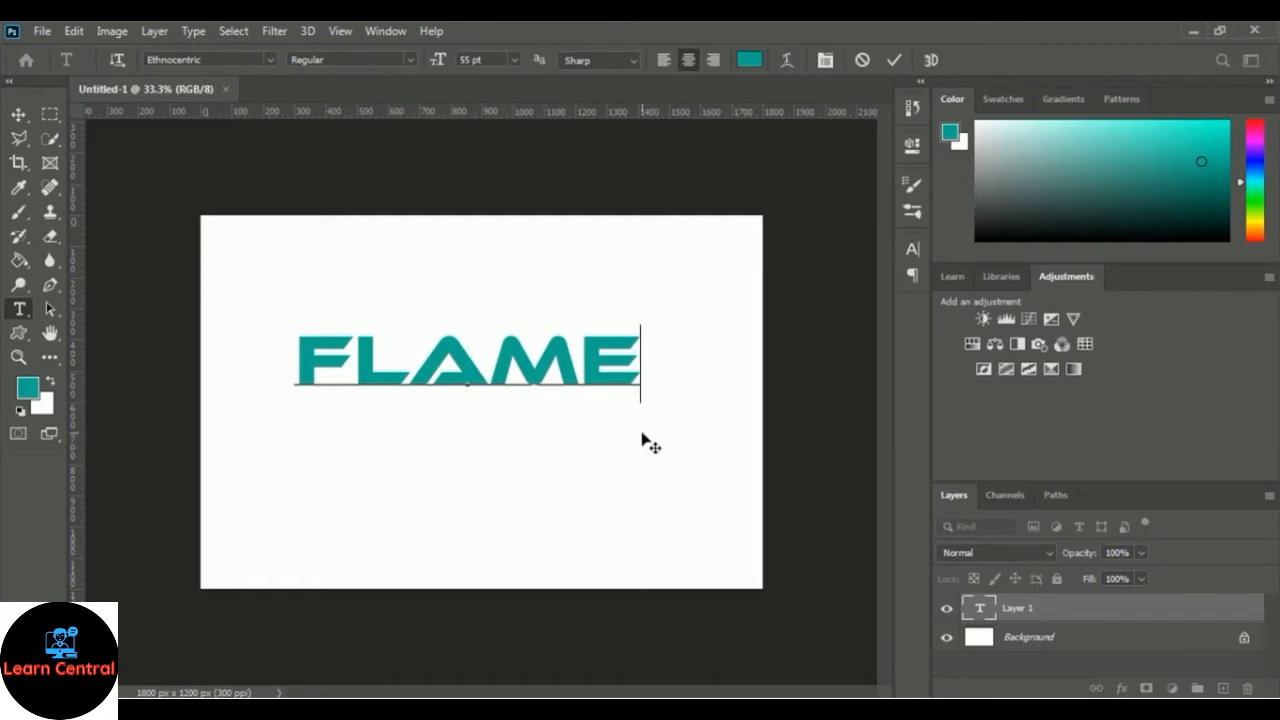
{"action": "left_click", "coordinate": [894, 61]}
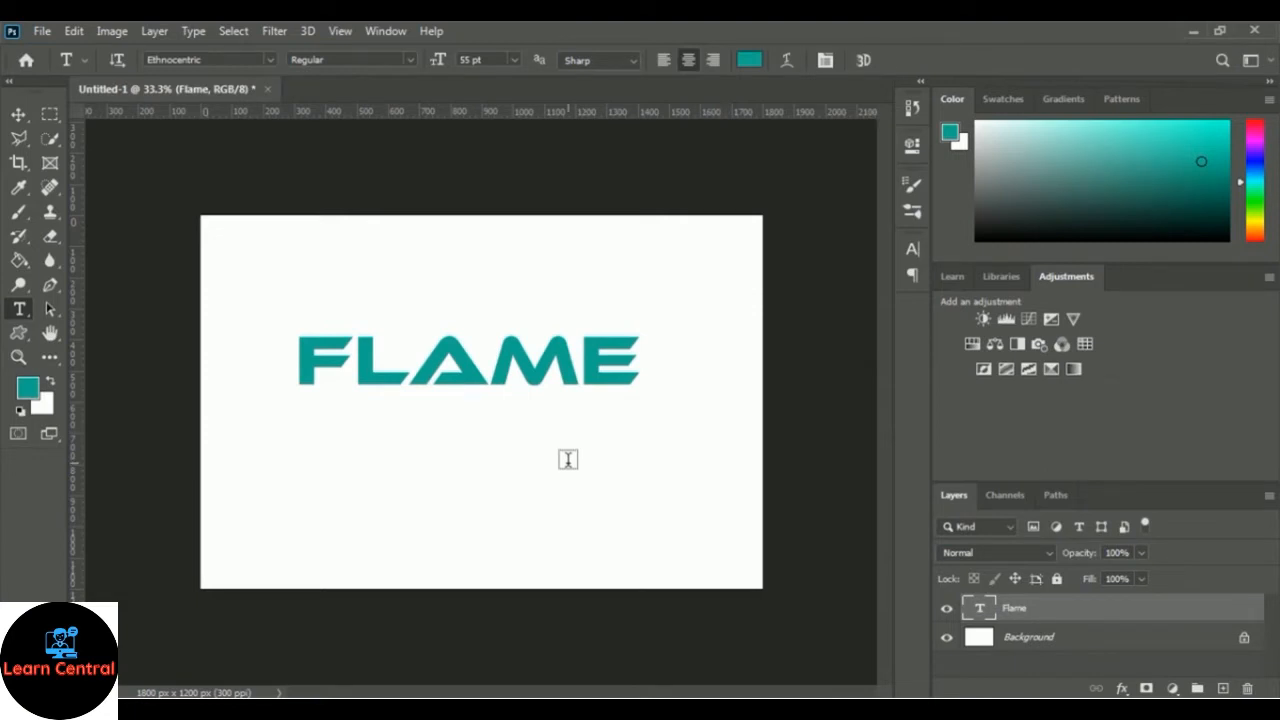
- Start a second text layer just below the FLAME text reading "photography"
{"action": "left_click", "coordinate": [484, 422]}
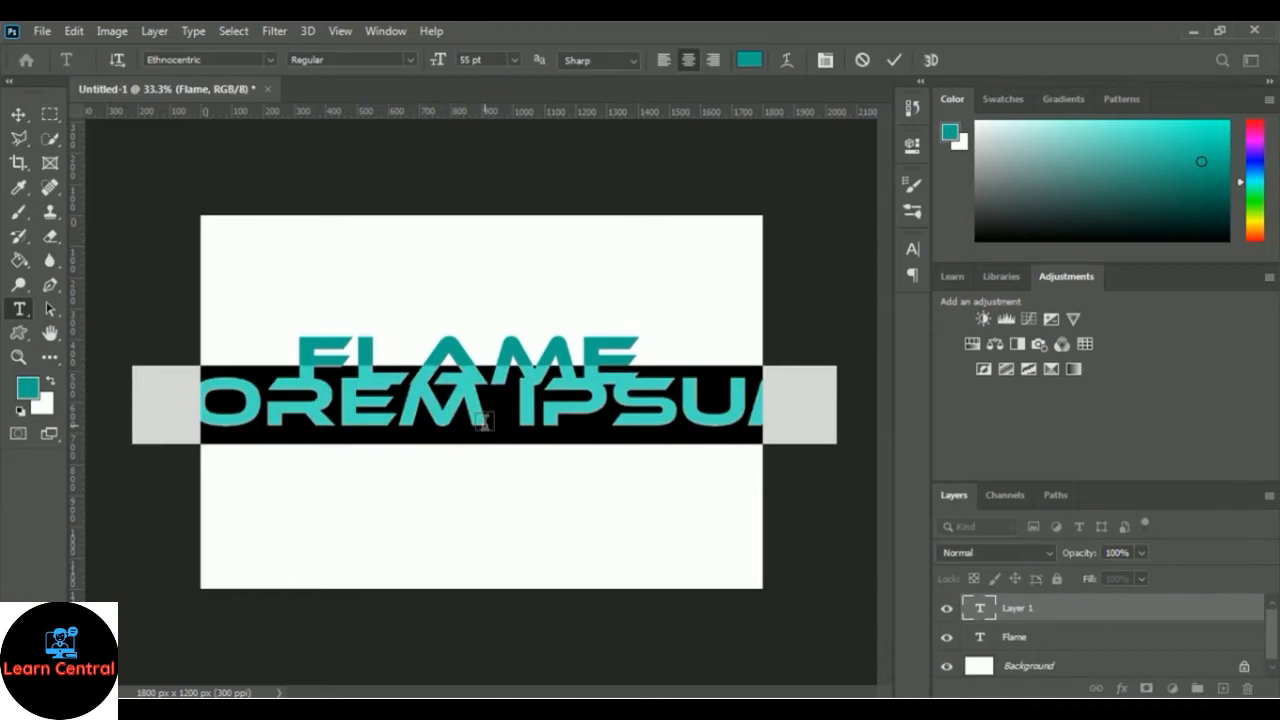
{"action": "type", "text": "PHO"}
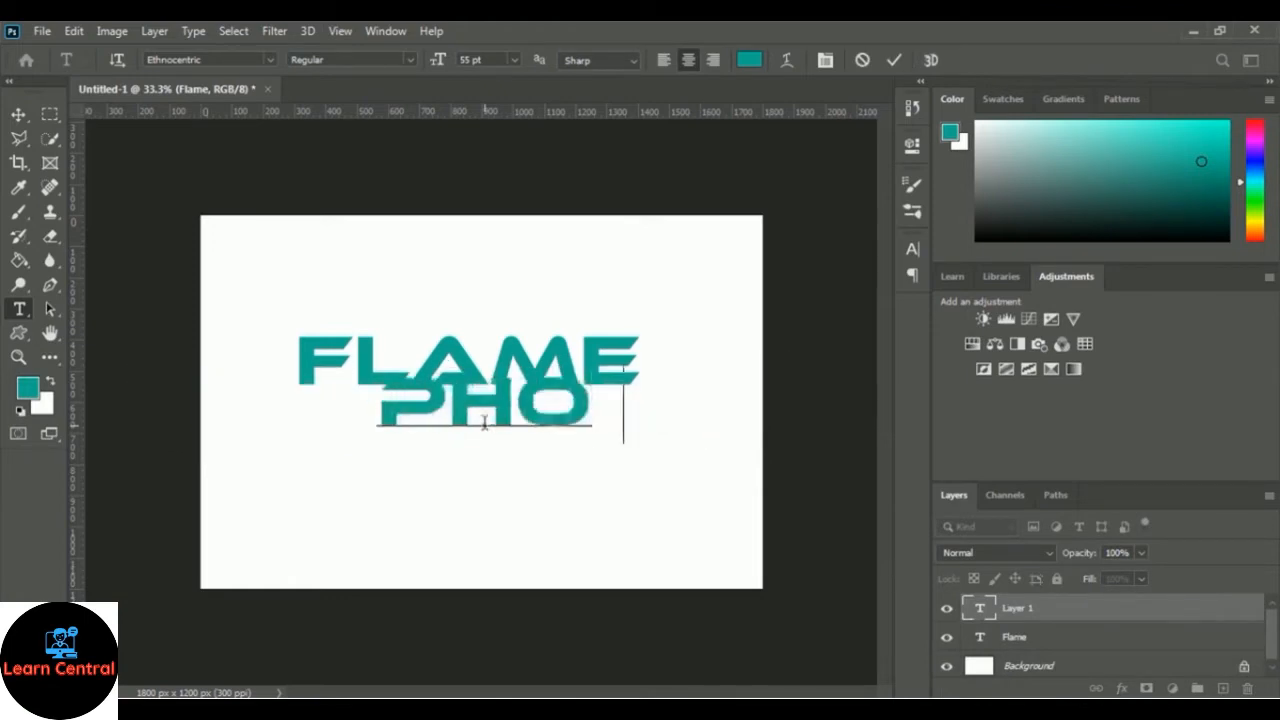
{"action": "type", "text": "TOGRAP"}
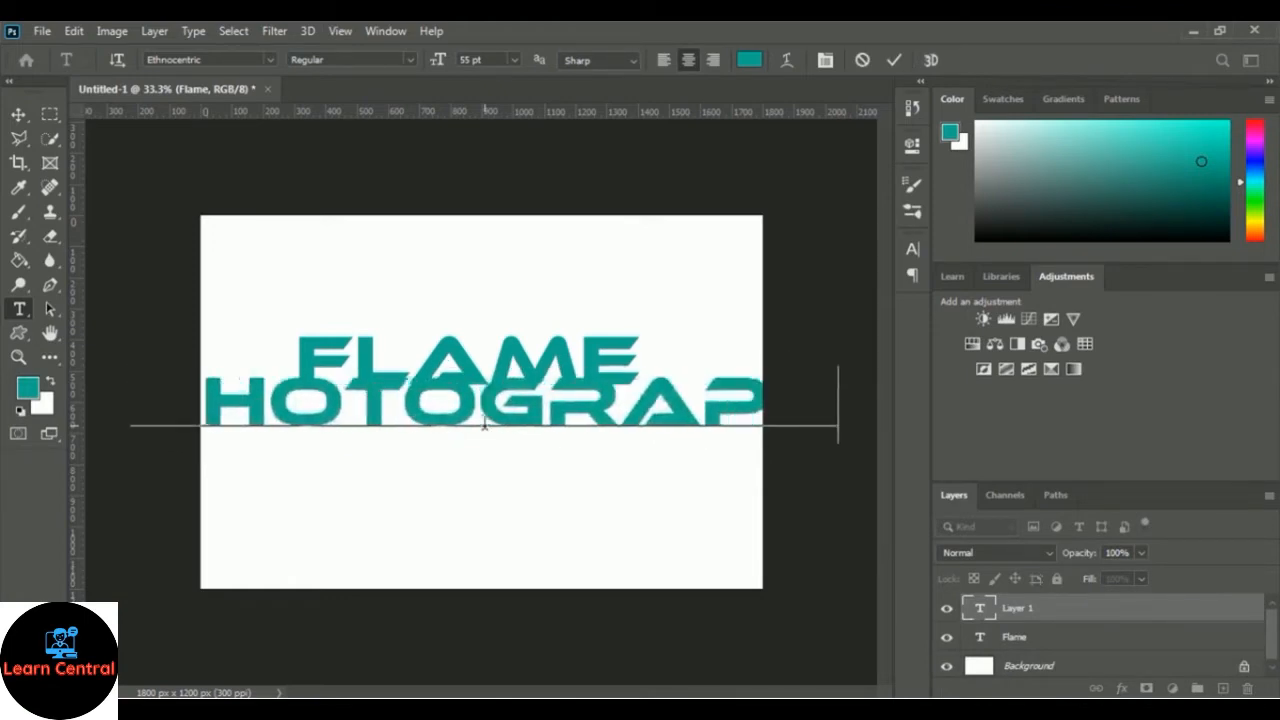
{"action": "type", "text": "H"}
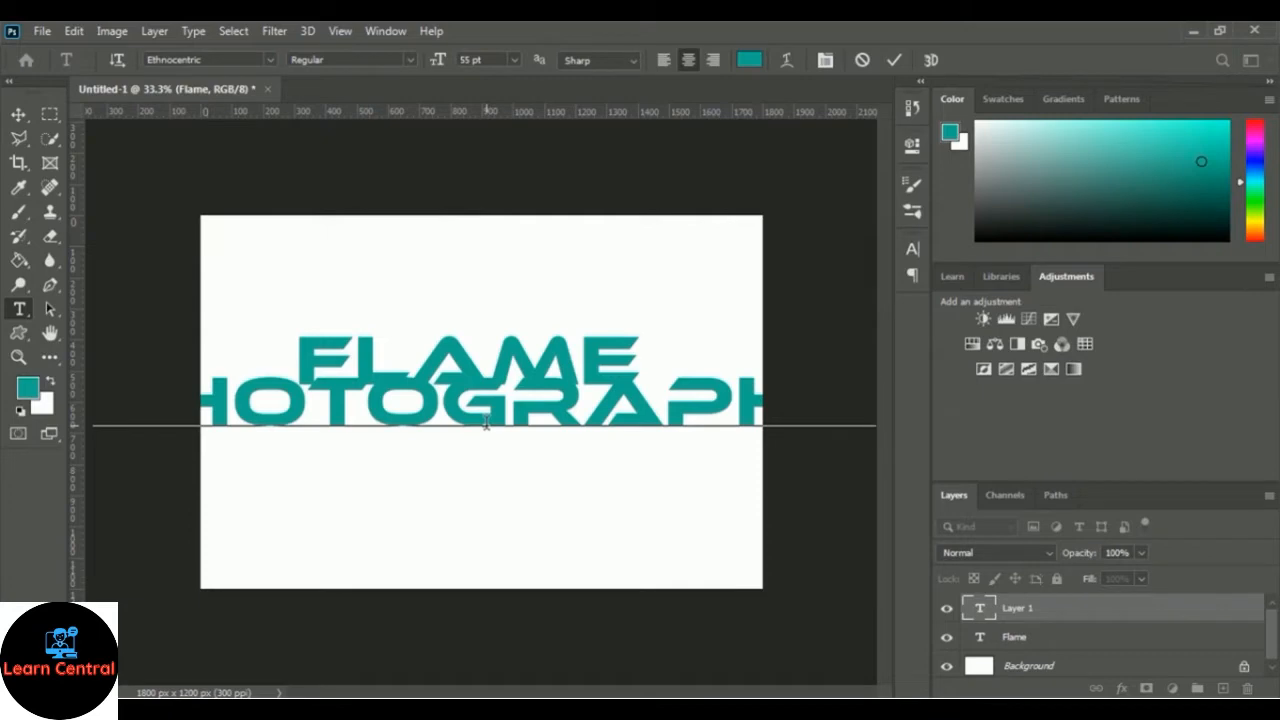
- Set the whole photography text to a font size of 16 pt
{"action": "key", "text": "ctrl+a"}
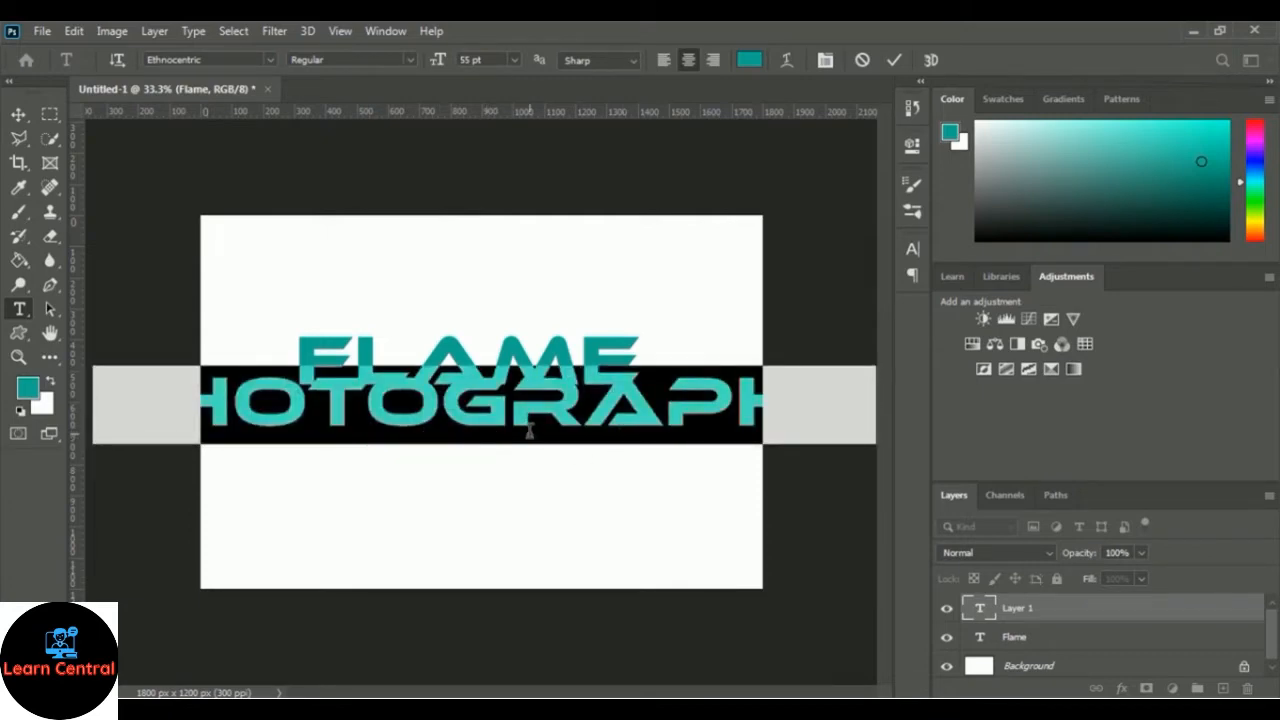
{"action": "left_click", "coordinate": [514, 61]}
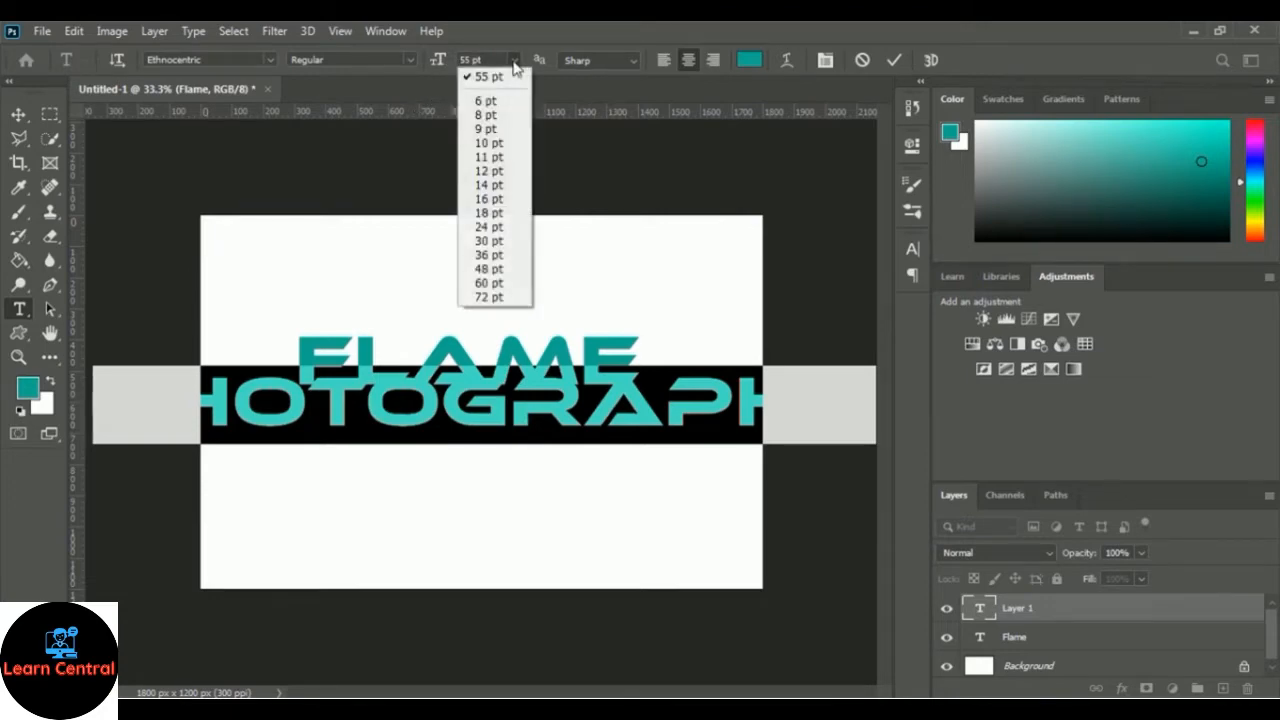
{"action": "left_click", "coordinate": [497, 186]}
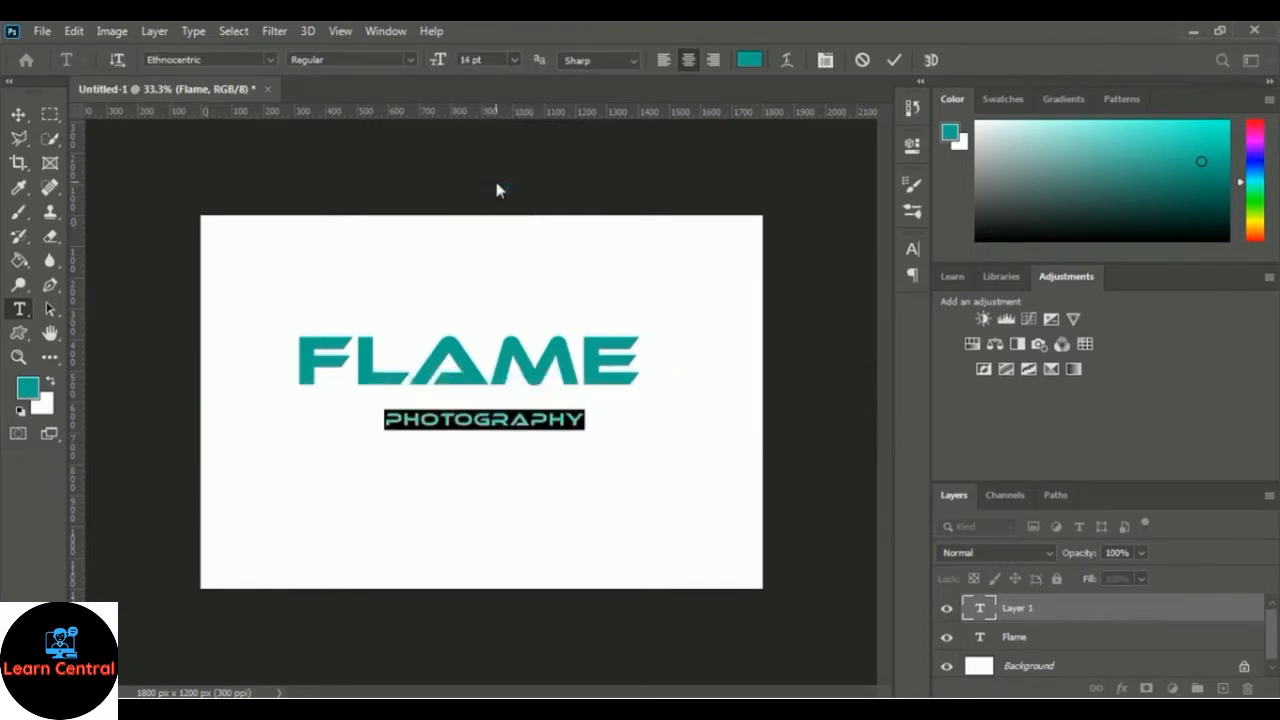
{"action": "left_click", "coordinate": [514, 61]}
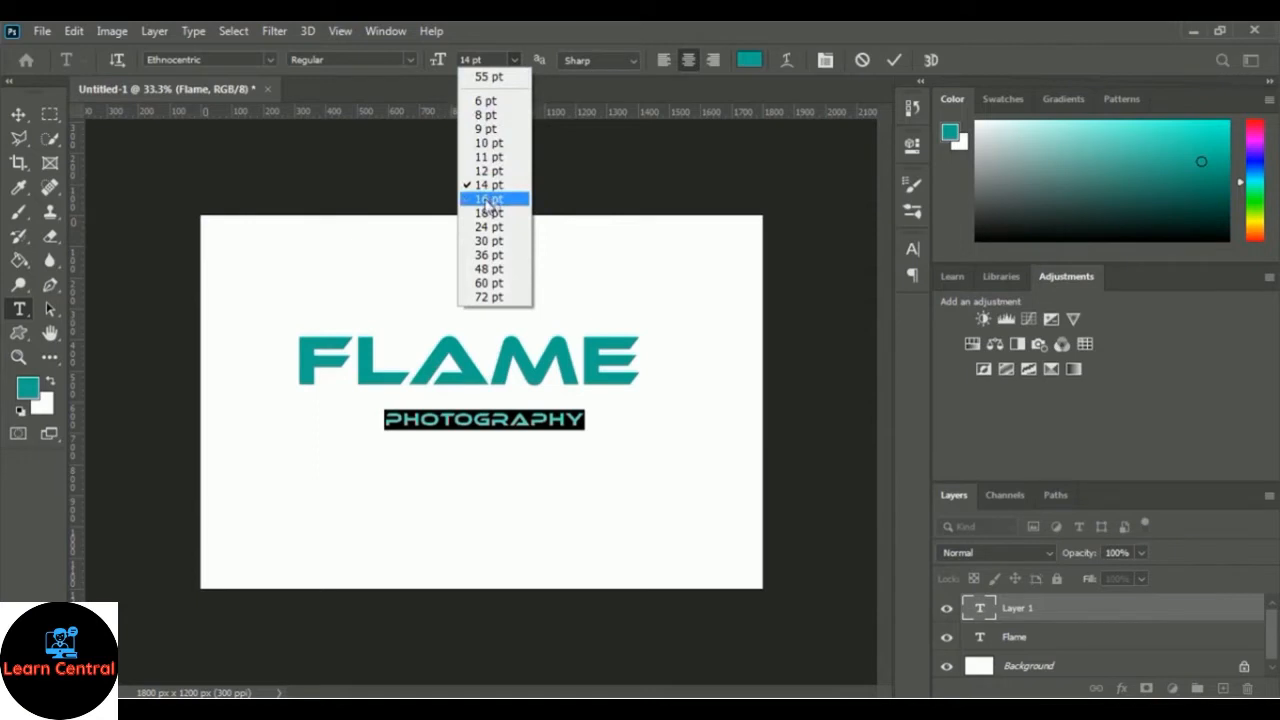
{"action": "left_click", "coordinate": [489, 200]}
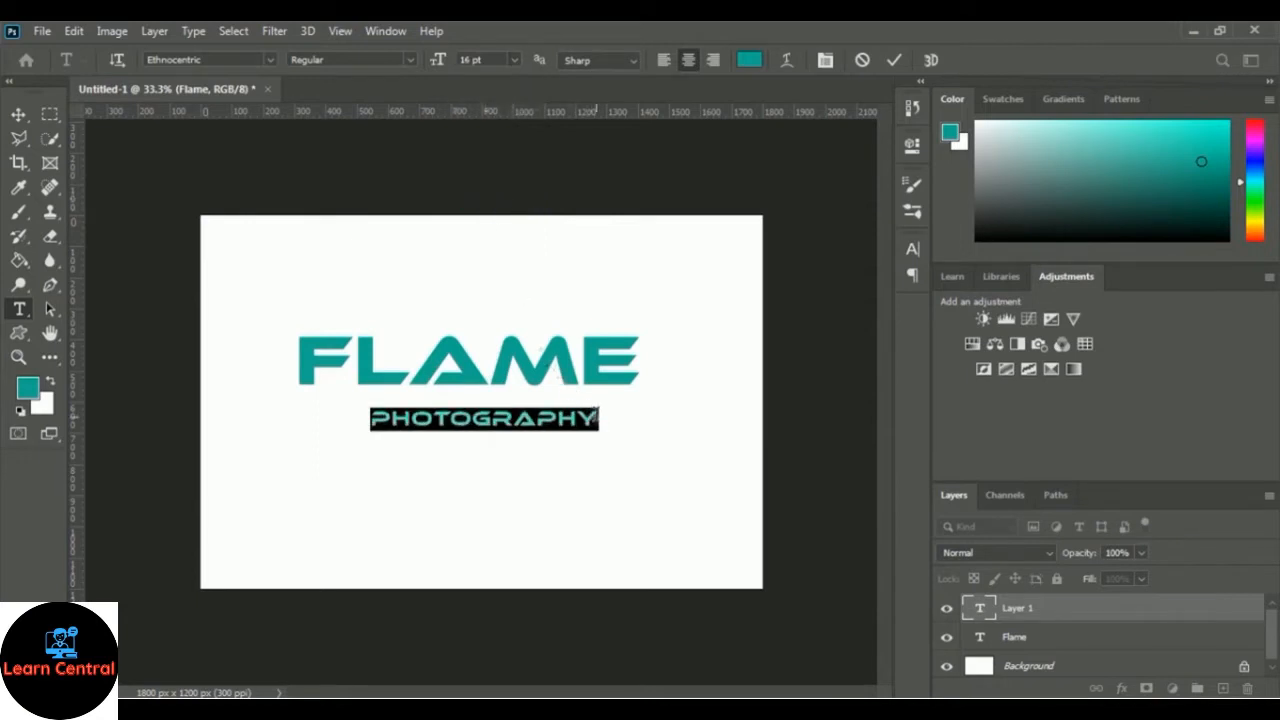
- Change the font of the whole photography text to Arial in the Bold style
{"action": "left_click", "coordinate": [597, 416]}
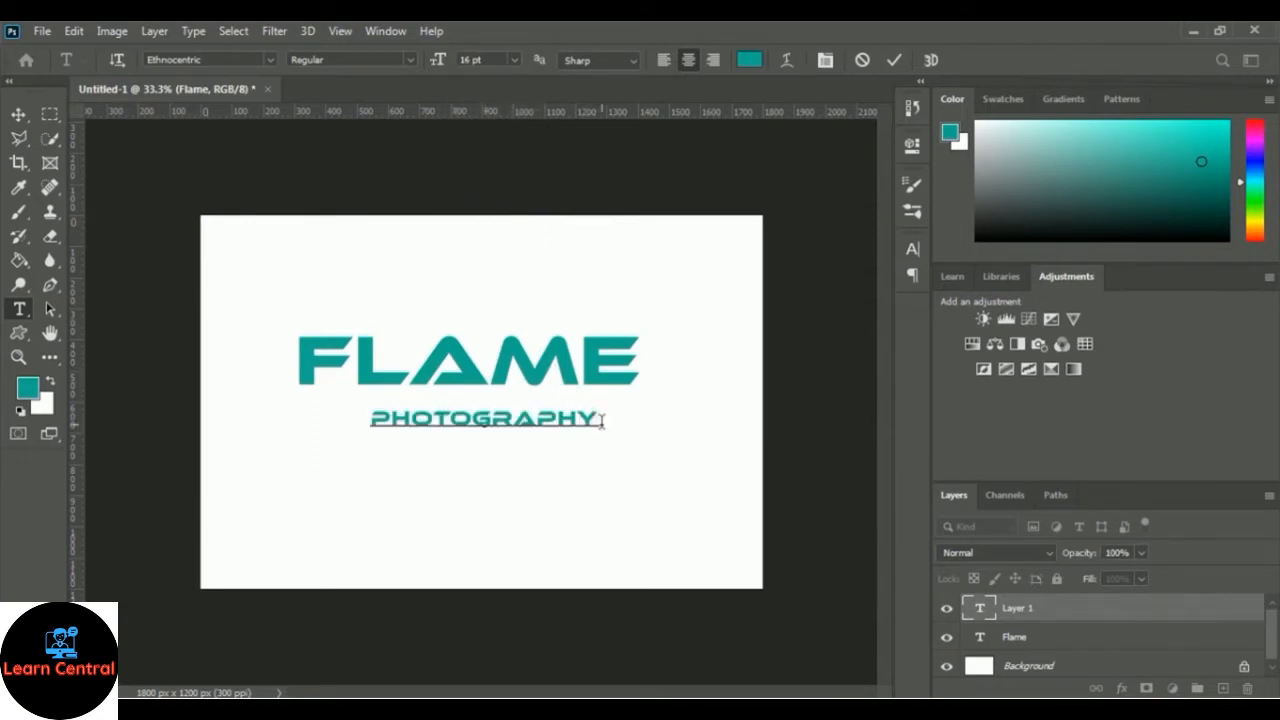
{"action": "left_click_drag", "start_coordinate": [597, 418], "coordinate": [355, 421]}
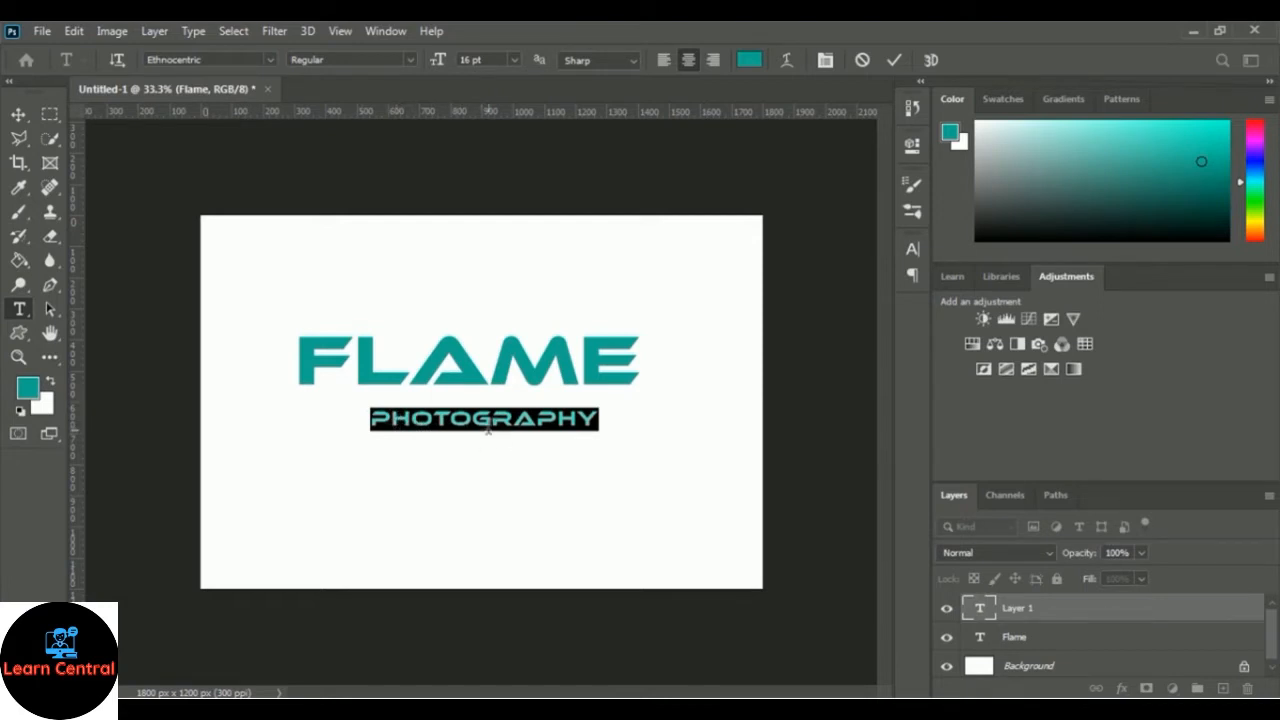
{"action": "left_click", "coordinate": [268, 59]}
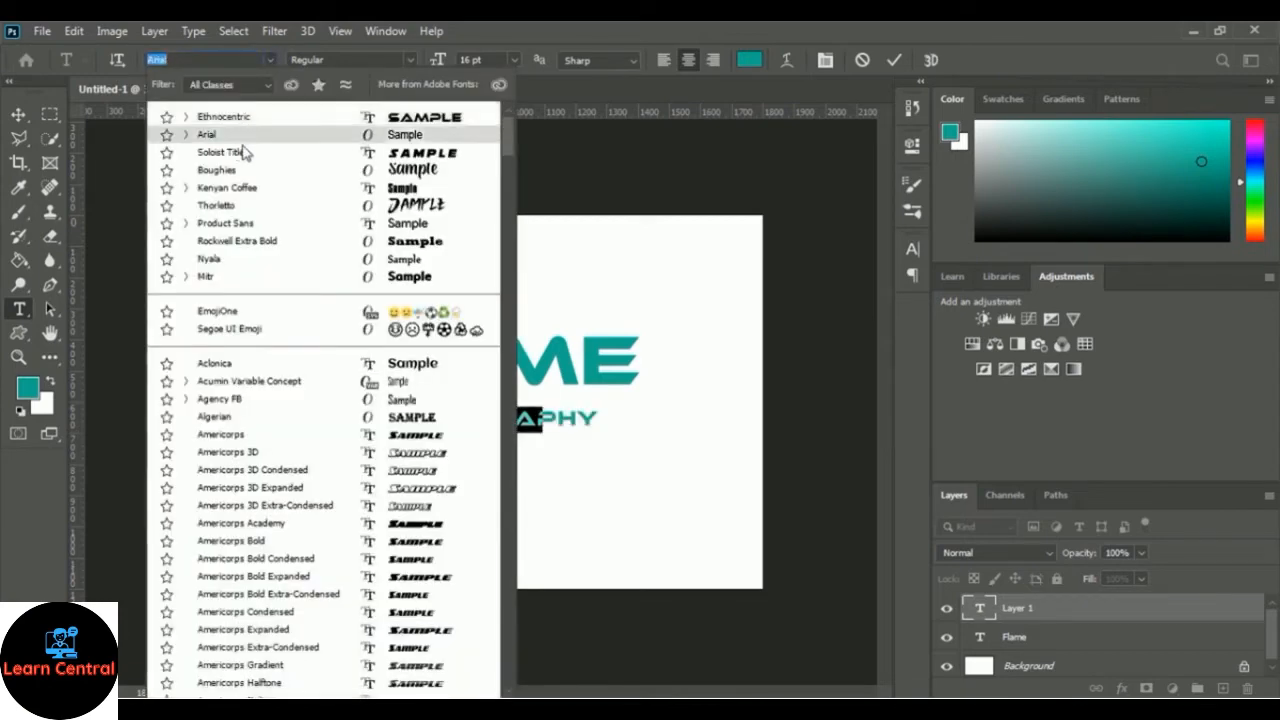
{"action": "left_click", "coordinate": [212, 135]}
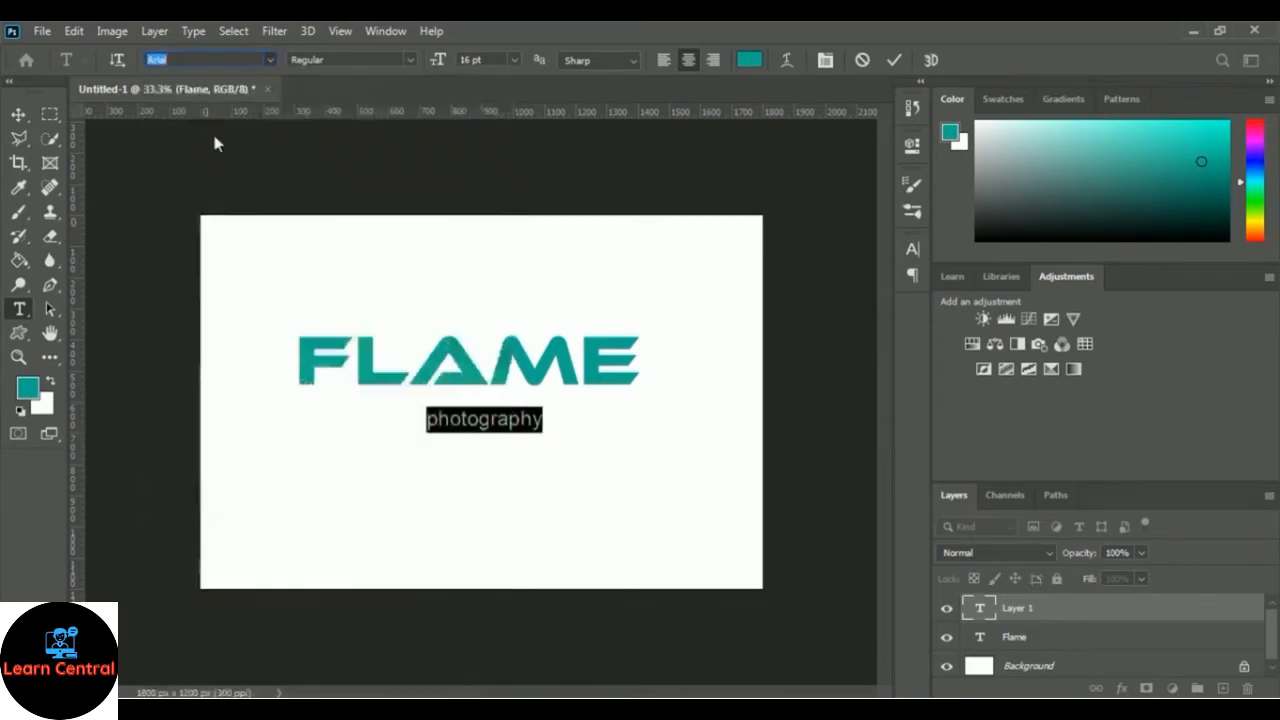
{"action": "left_click", "coordinate": [412, 59]}
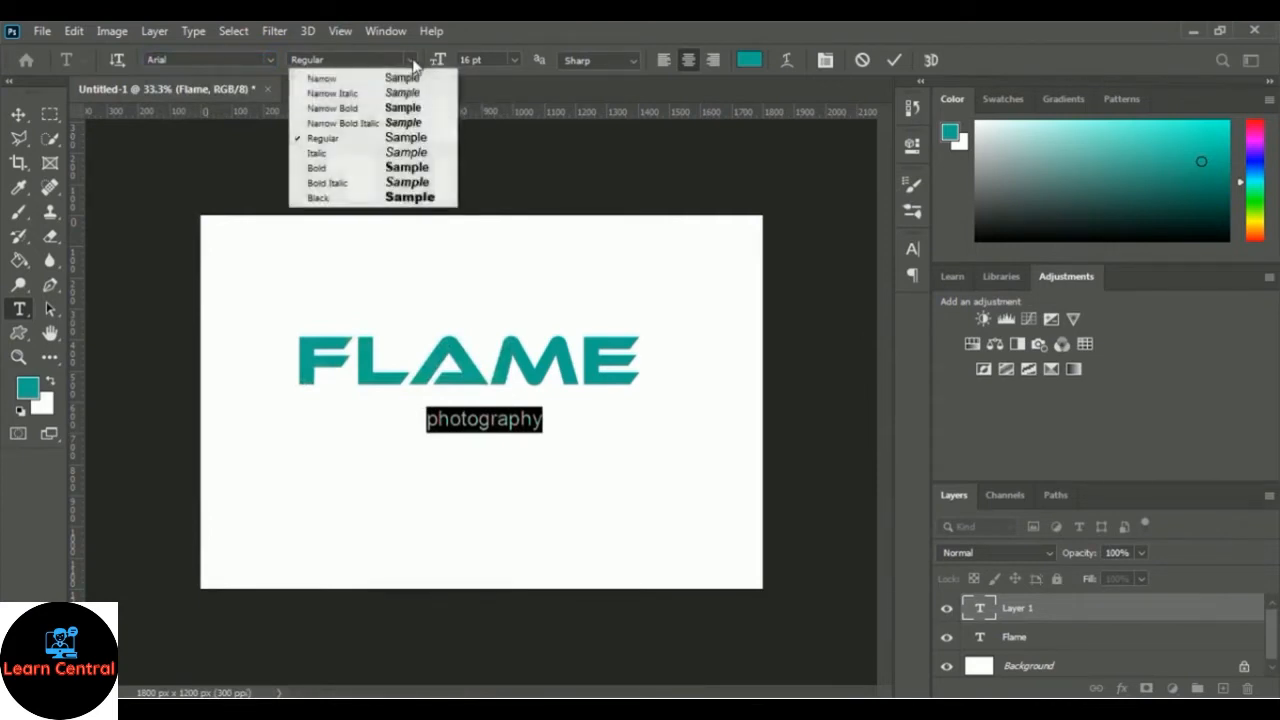
{"action": "left_click", "coordinate": [412, 168]}
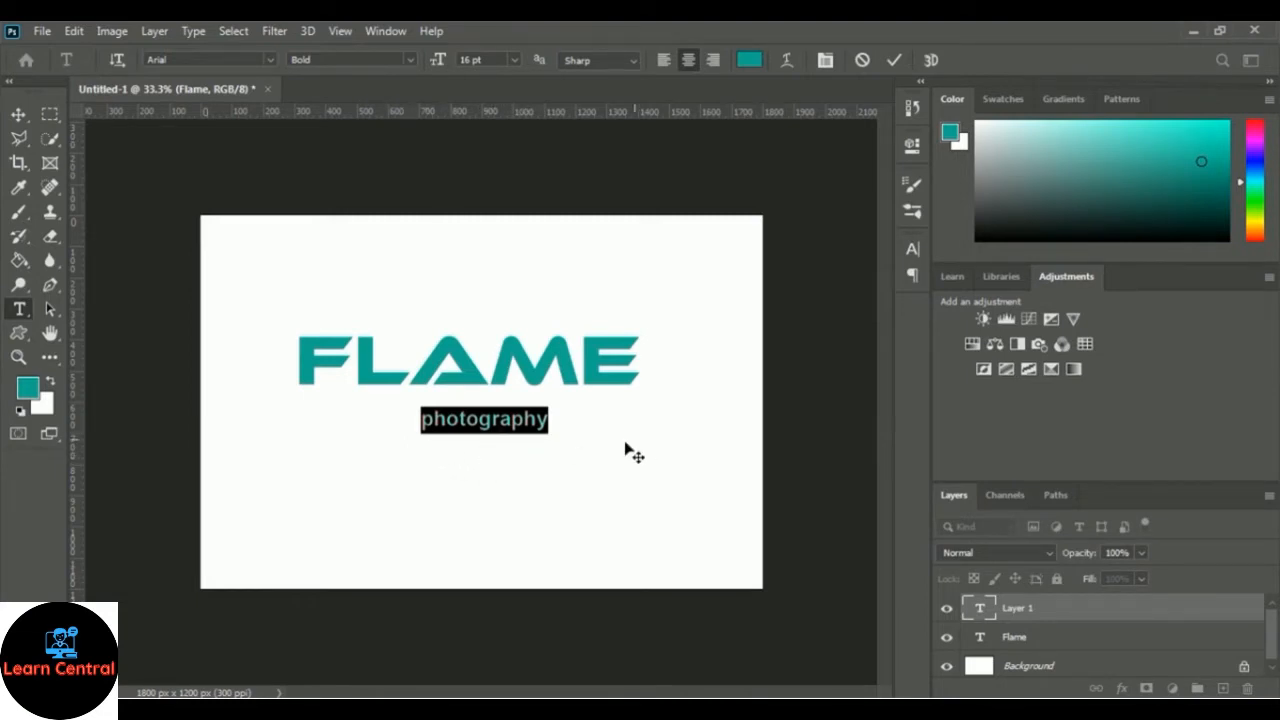
- Apply All Caps to the selected photography text
{"action": "left_click", "coordinate": [914, 147]}
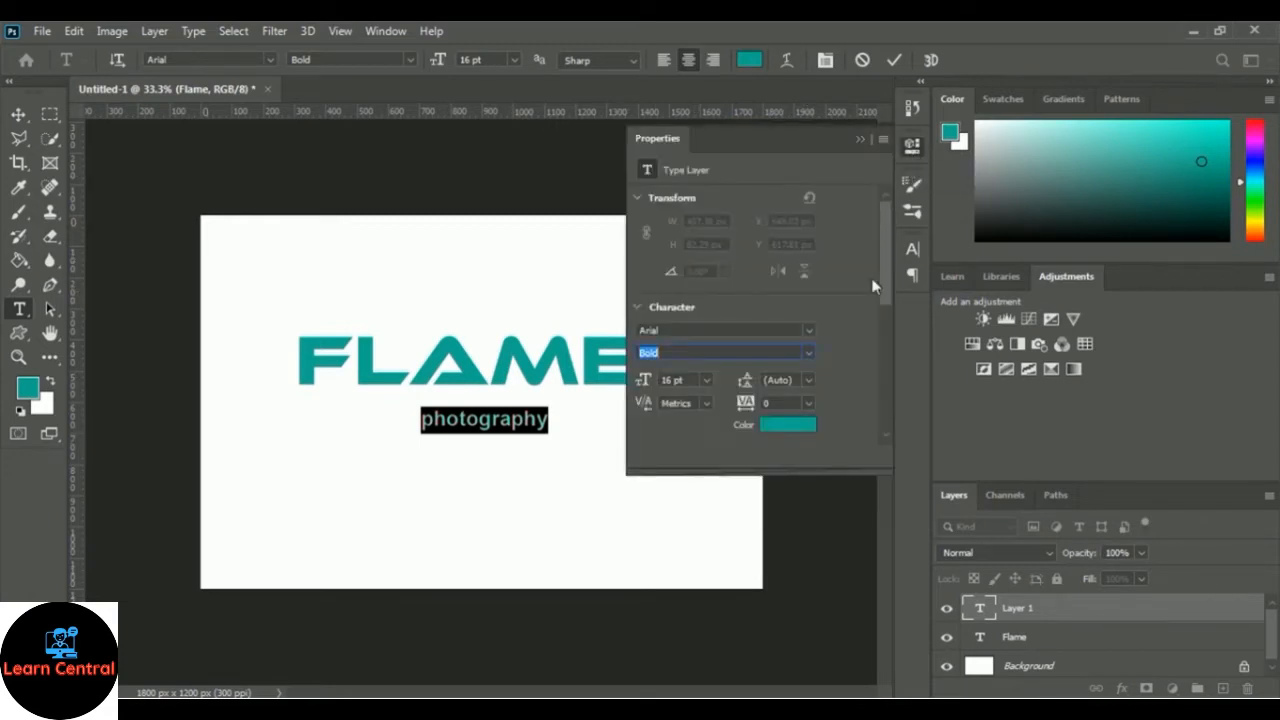
{"action": "left_click_drag", "start_coordinate": [888, 271], "coordinate": [898, 371]}
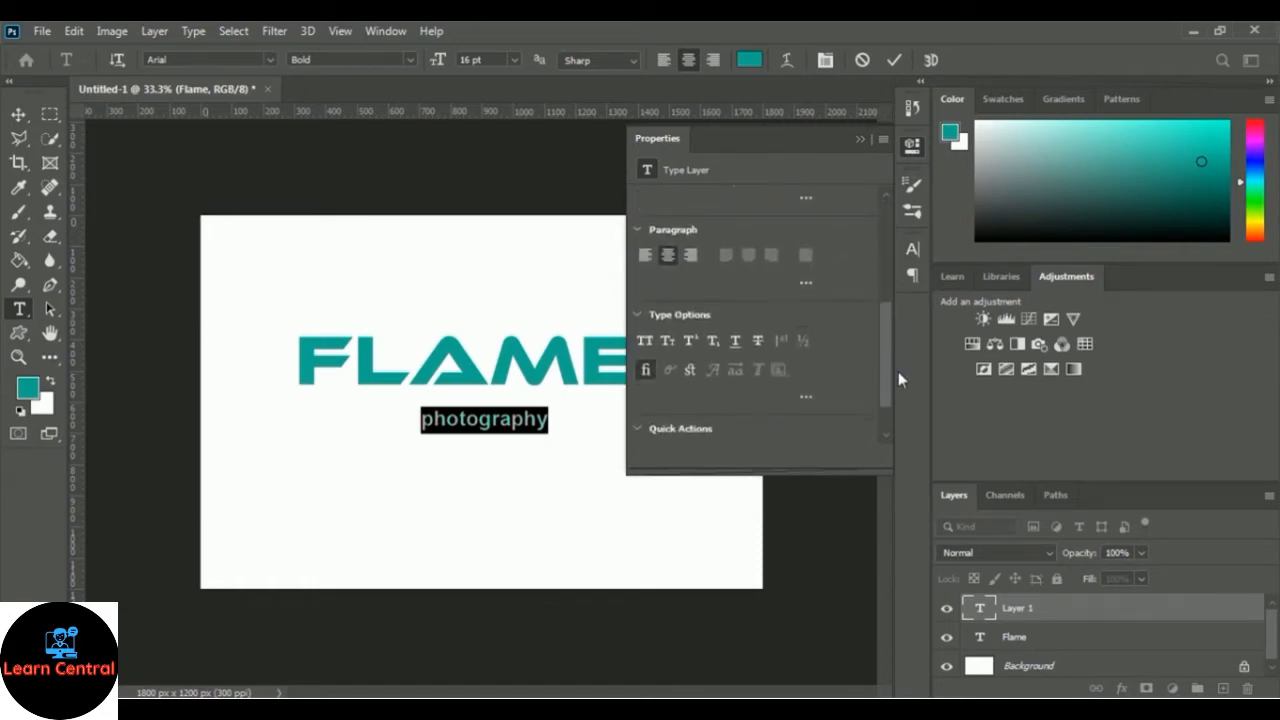
{"action": "left_click", "coordinate": [645, 345]}
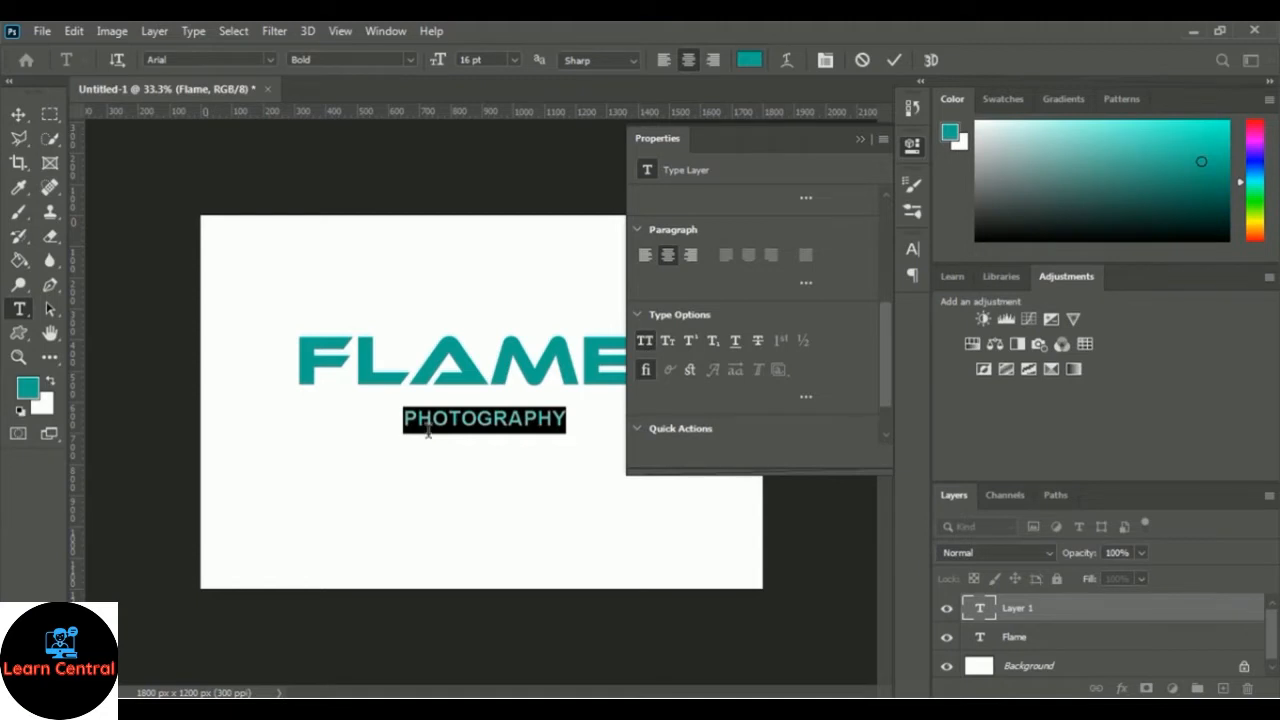
{"action": "left_click", "coordinate": [859, 139]}
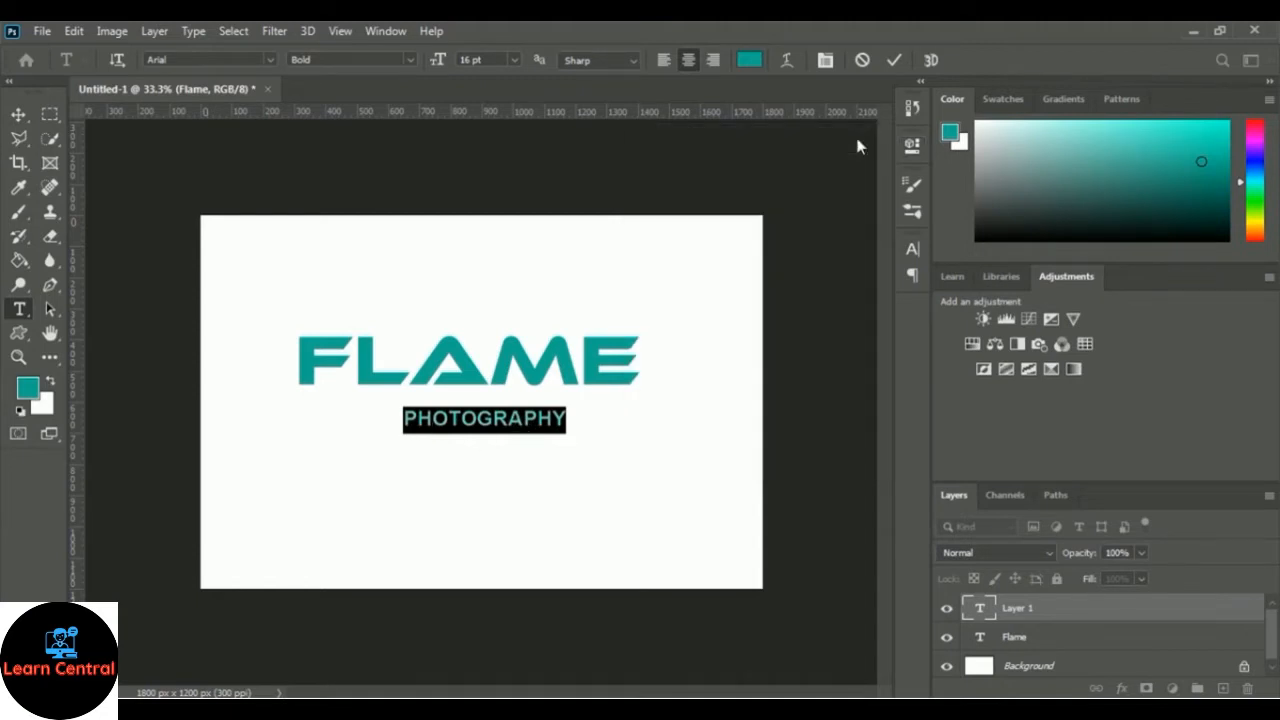
- Set the tracking of the whole PHOTOGRAPHY text to 1220 and commit the text edit
{"action": "left_click", "coordinate": [569, 415]}
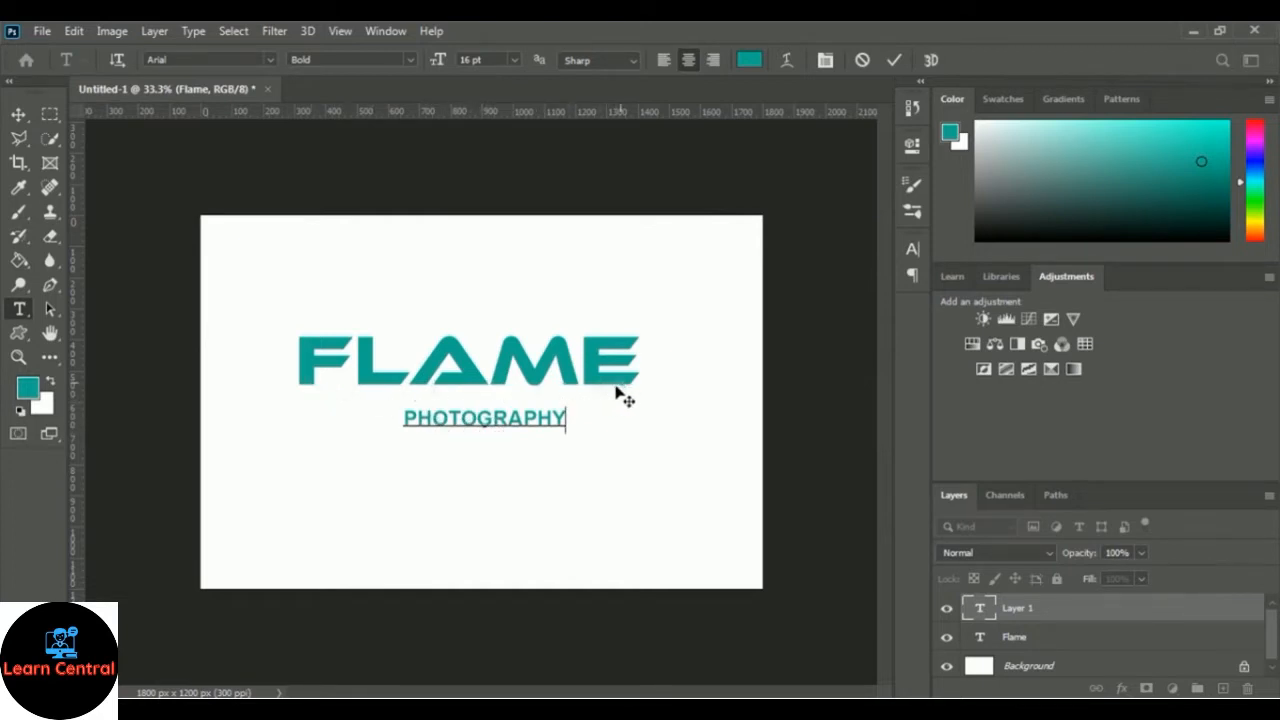
{"action": "left_click_drag", "start_coordinate": [569, 420], "coordinate": [405, 424]}
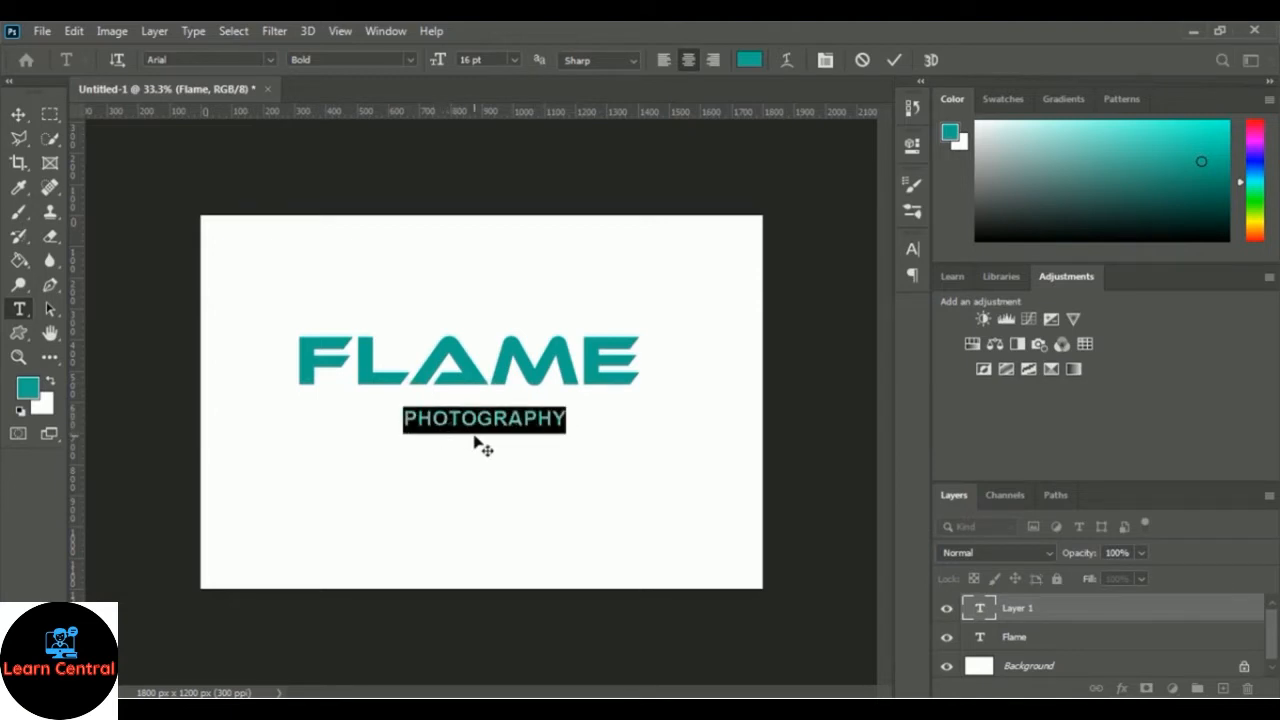
{"action": "left_click", "coordinate": [913, 148]}
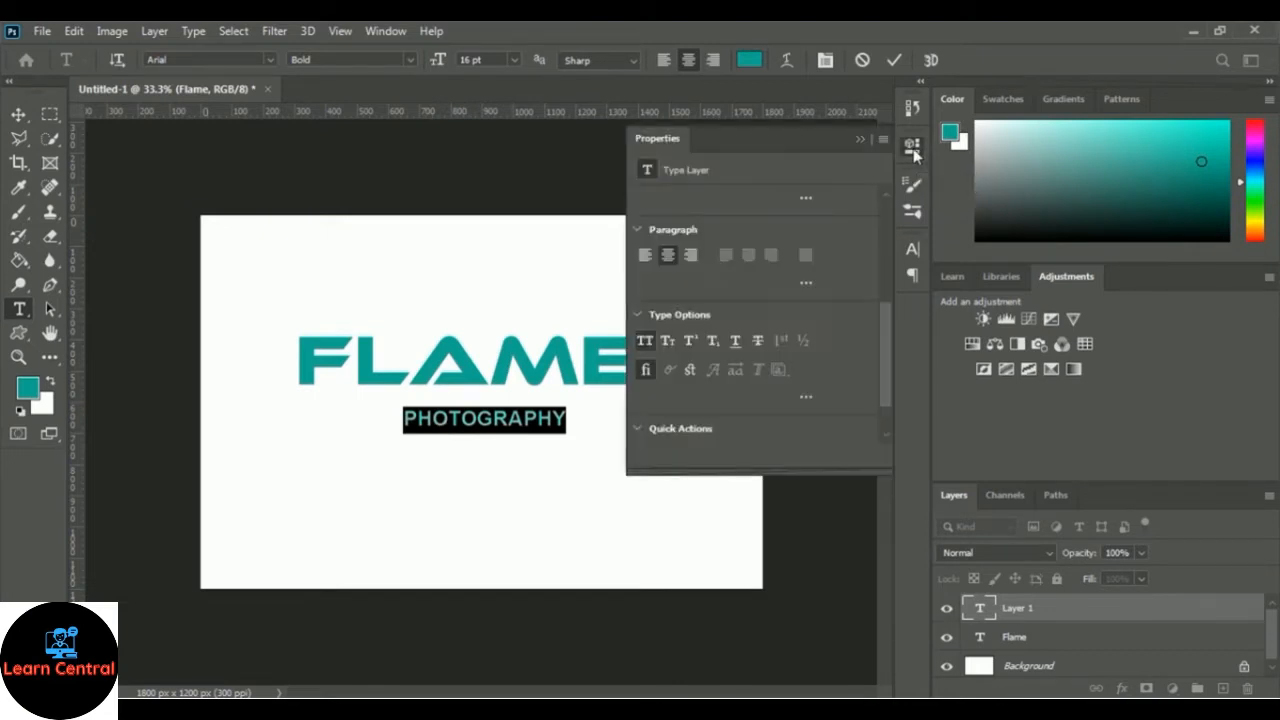
{"action": "left_click_drag", "start_coordinate": [886, 358], "coordinate": [890, 295]}
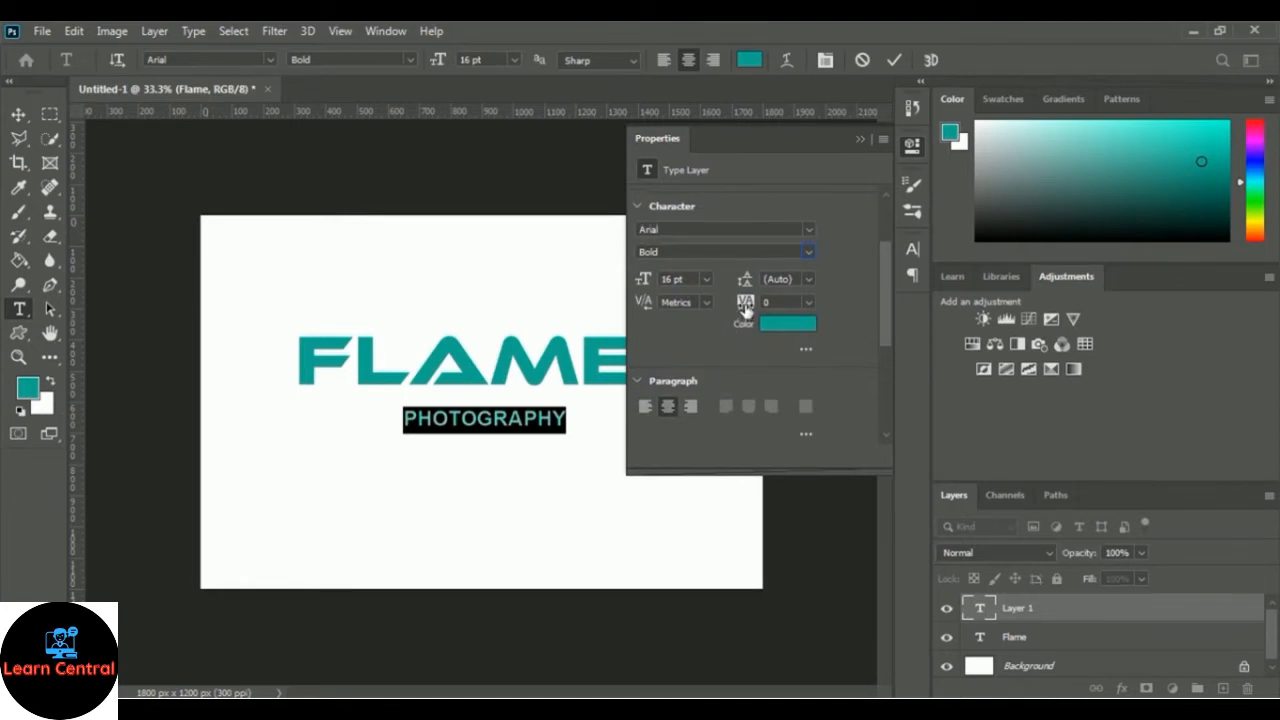
{"action": "left_click_drag", "start_coordinate": [745, 311], "coordinate": [769, 287]}
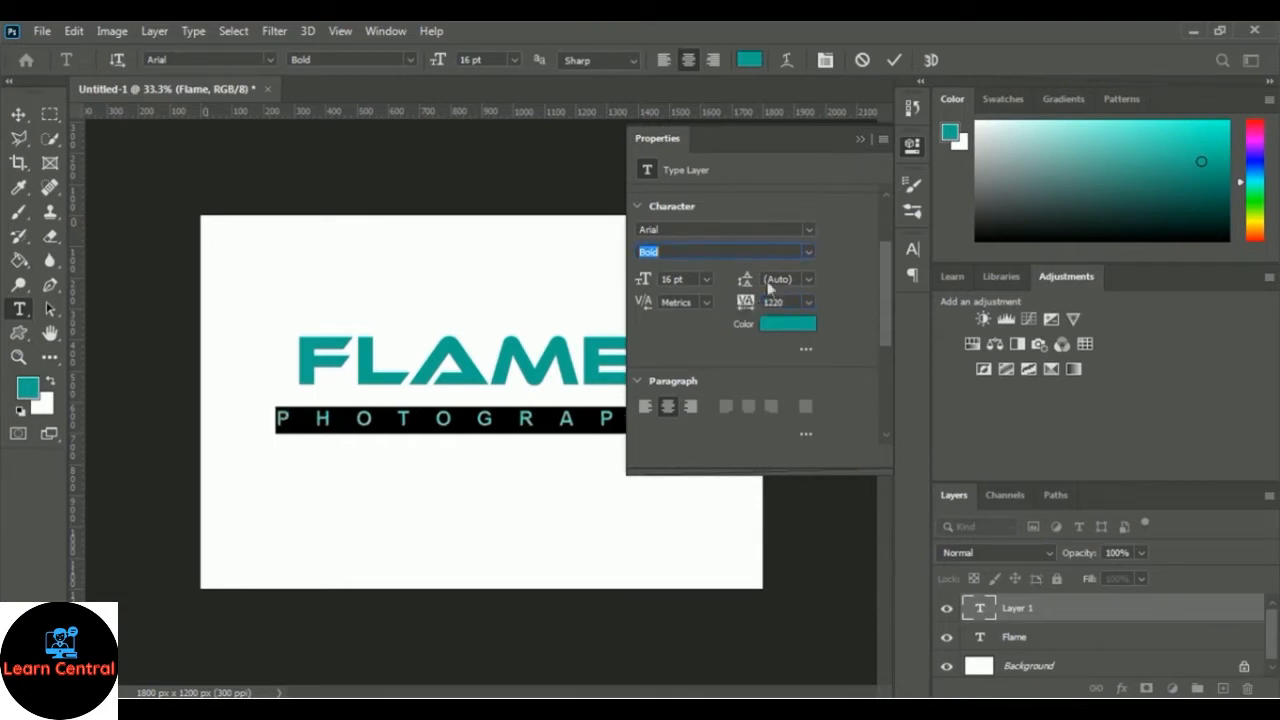
{"action": "left_click", "coordinate": [859, 141]}
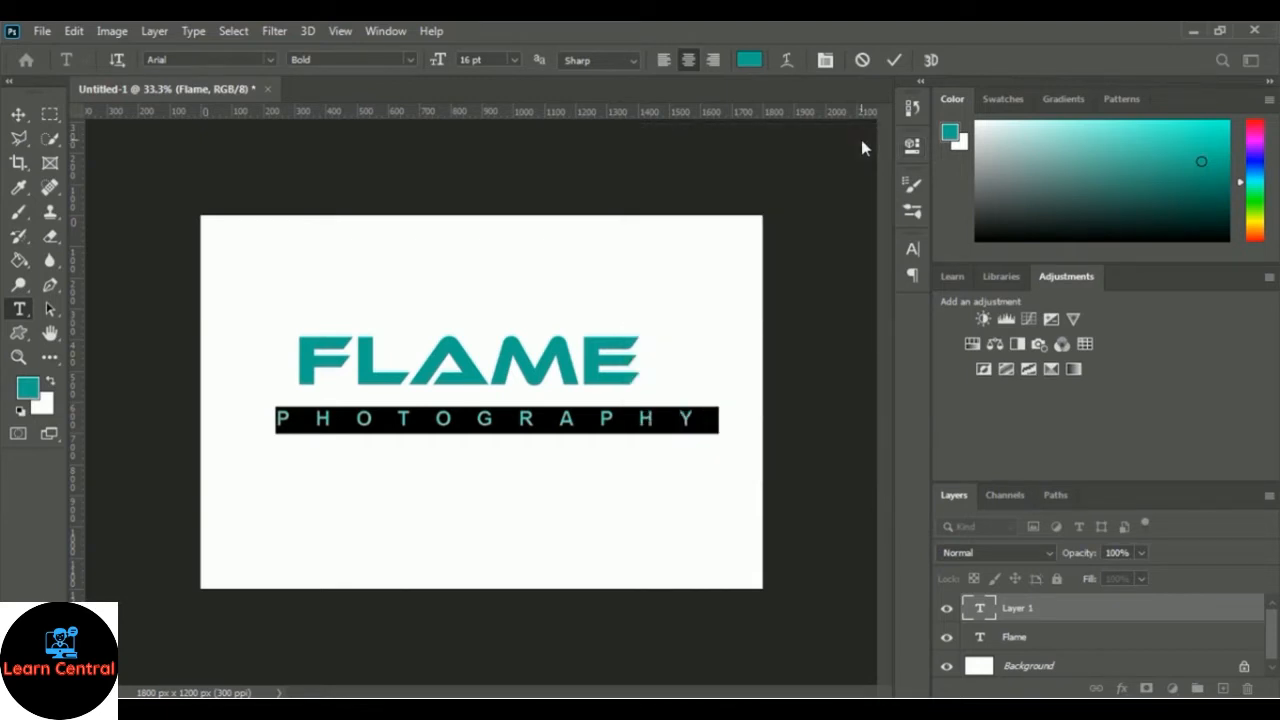
{"action": "left_click", "coordinate": [894, 59]}
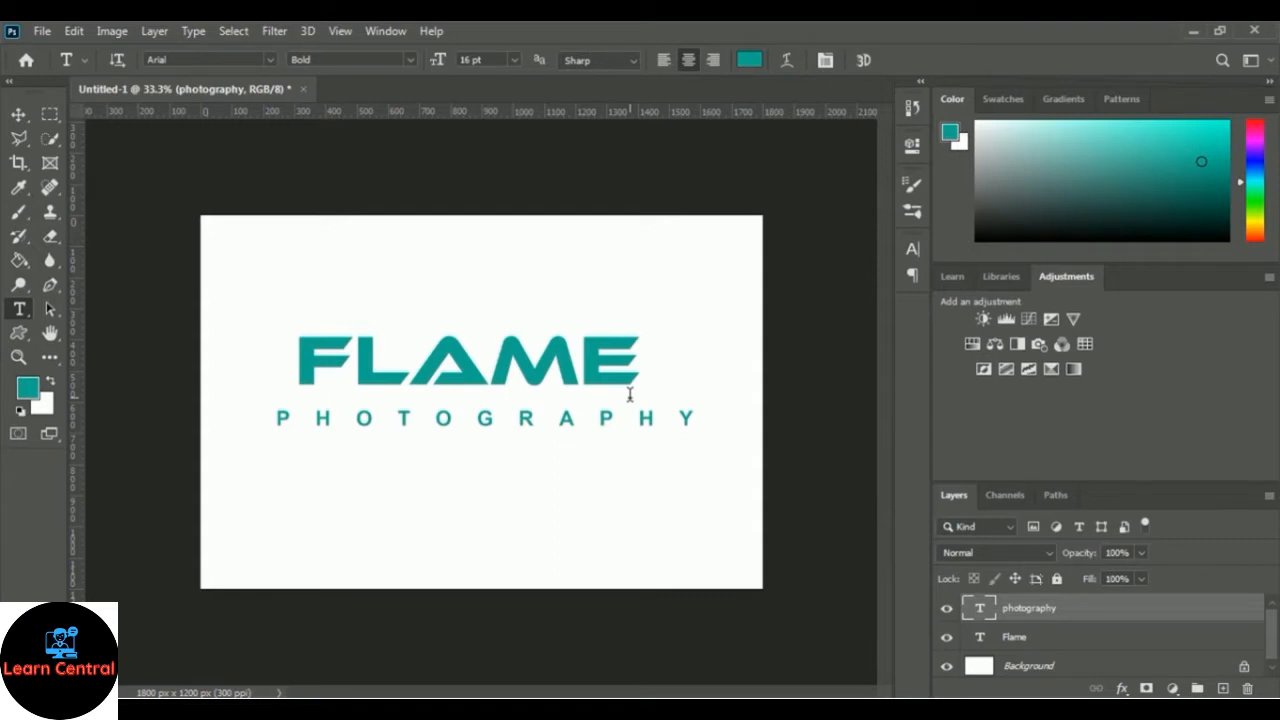
- Free-transform the PHOTOGRAPHY text to about 77% width so both ends of its box align with the FLAME text above
{"action": "key", "text": "ctrl+t"}
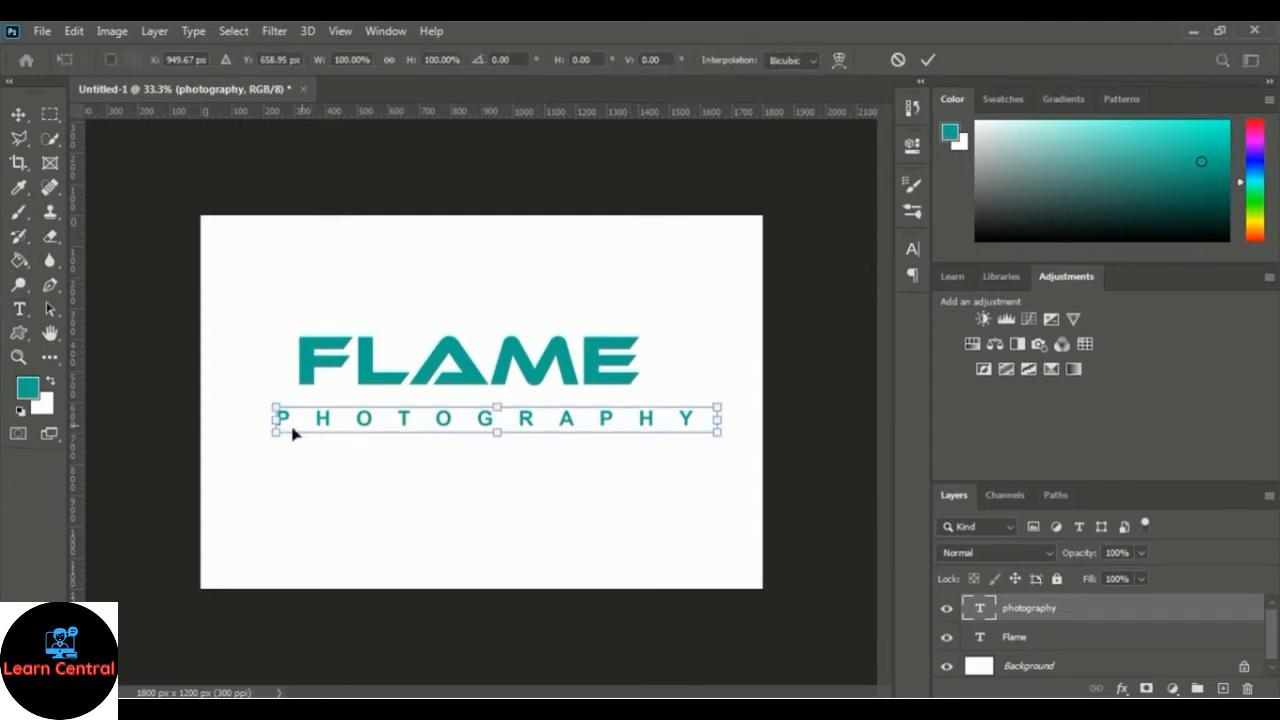
{"action": "left_click_drag", "start_coordinate": [280, 420], "coordinate": [299, 420]}
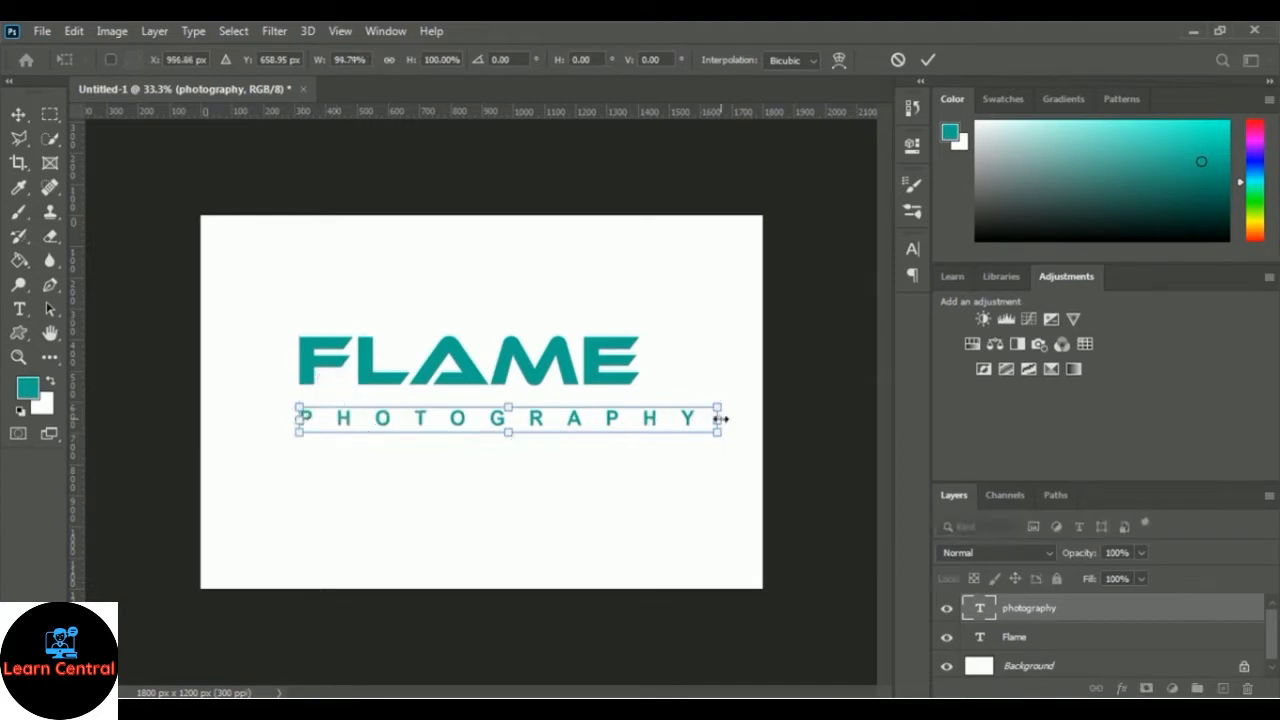
{"action": "left_click_drag", "start_coordinate": [720, 418], "coordinate": [640, 418]}
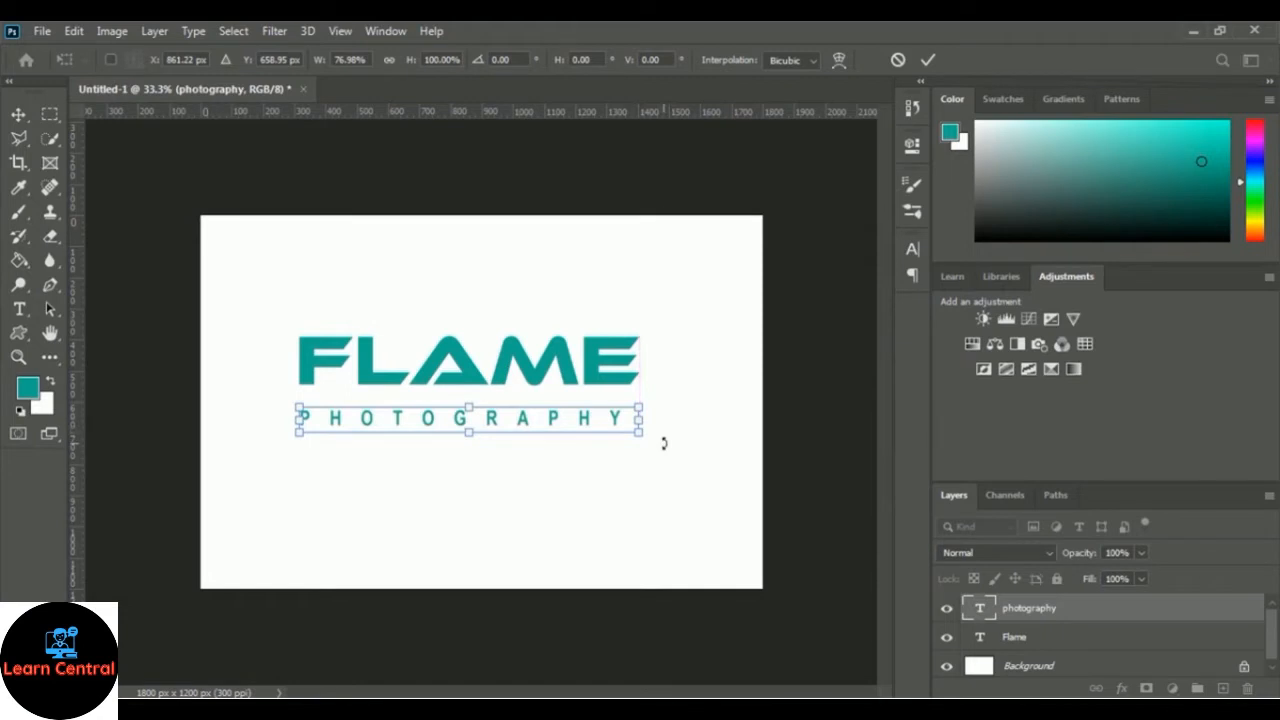
{"action": "left_click", "coordinate": [928, 60]}
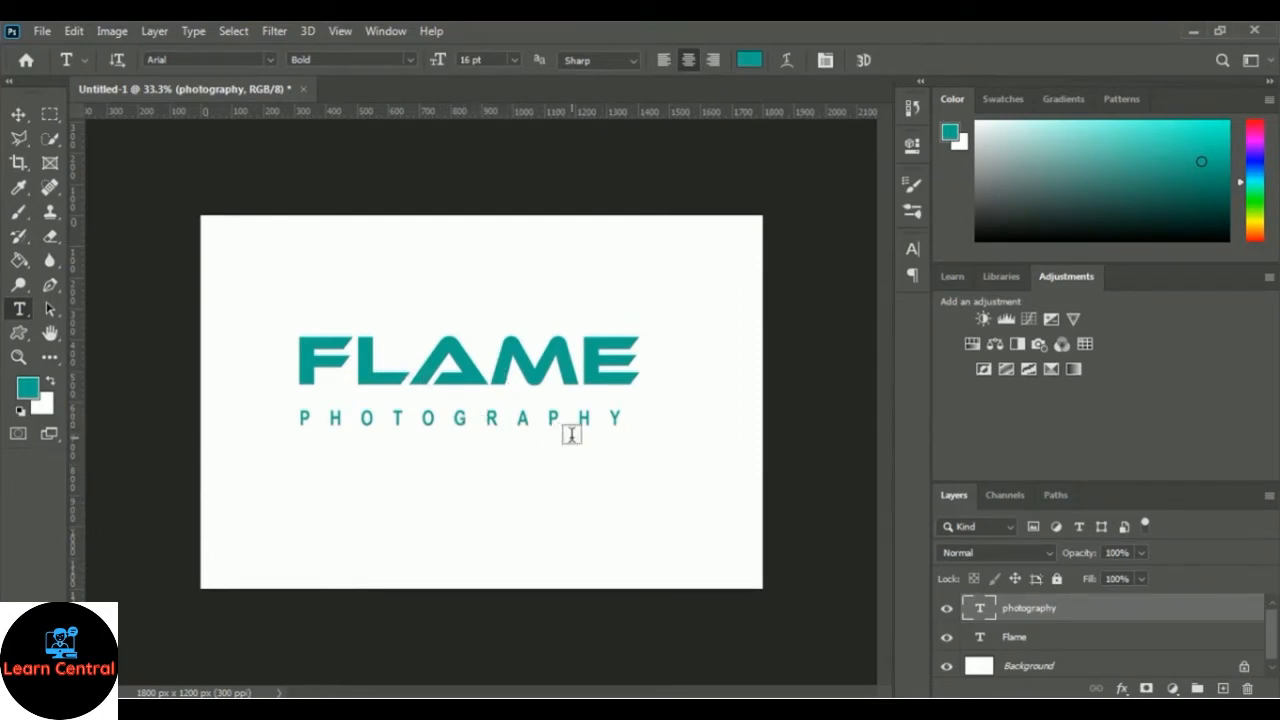
- Align the horizontal centers of the FLAME and PHOTOGRAPHY text layers with each other
{"action": "left_click", "coordinate": [1020, 642], "text": "ctrl"}
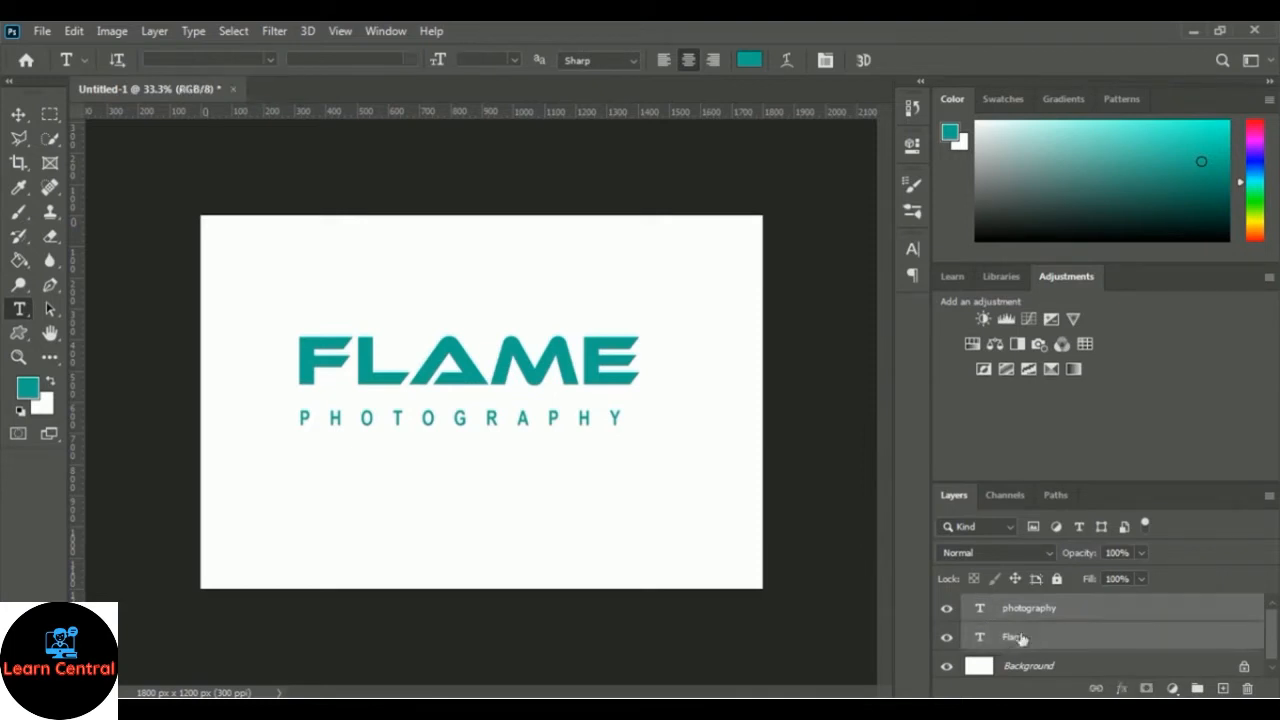
{"action": "left_click", "coordinate": [18, 117]}
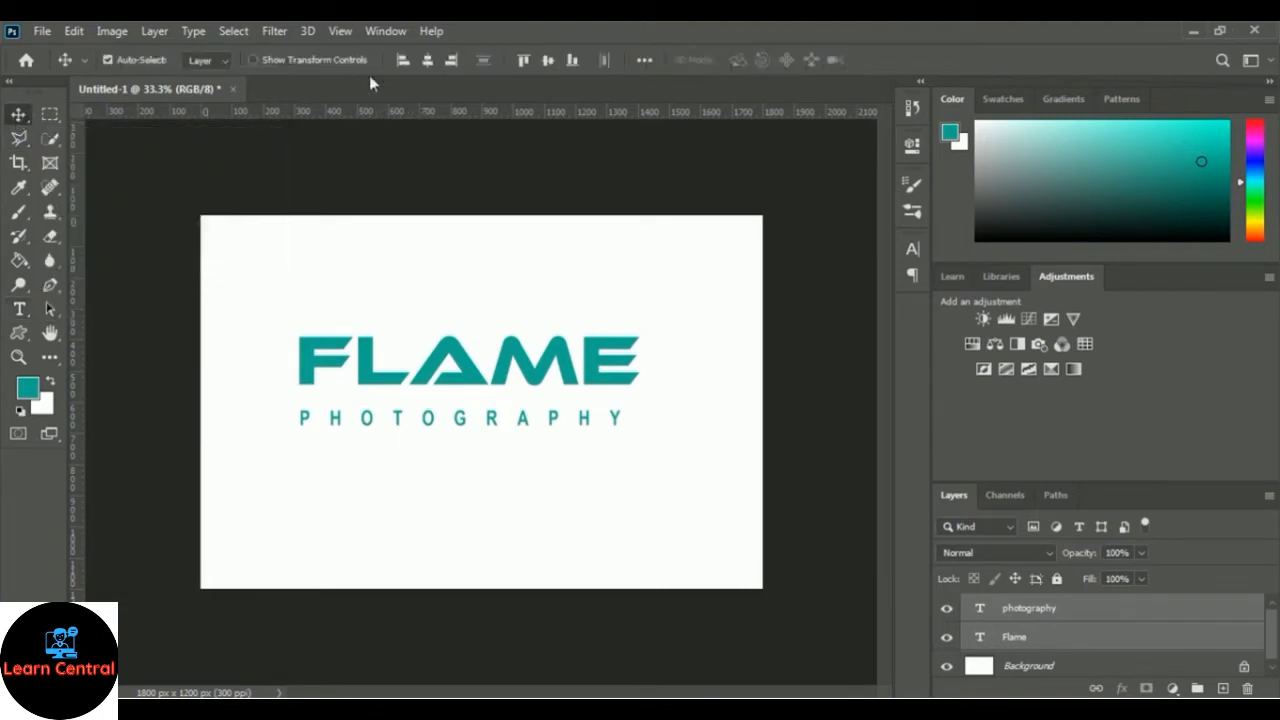
{"action": "left_click", "coordinate": [427, 60]}
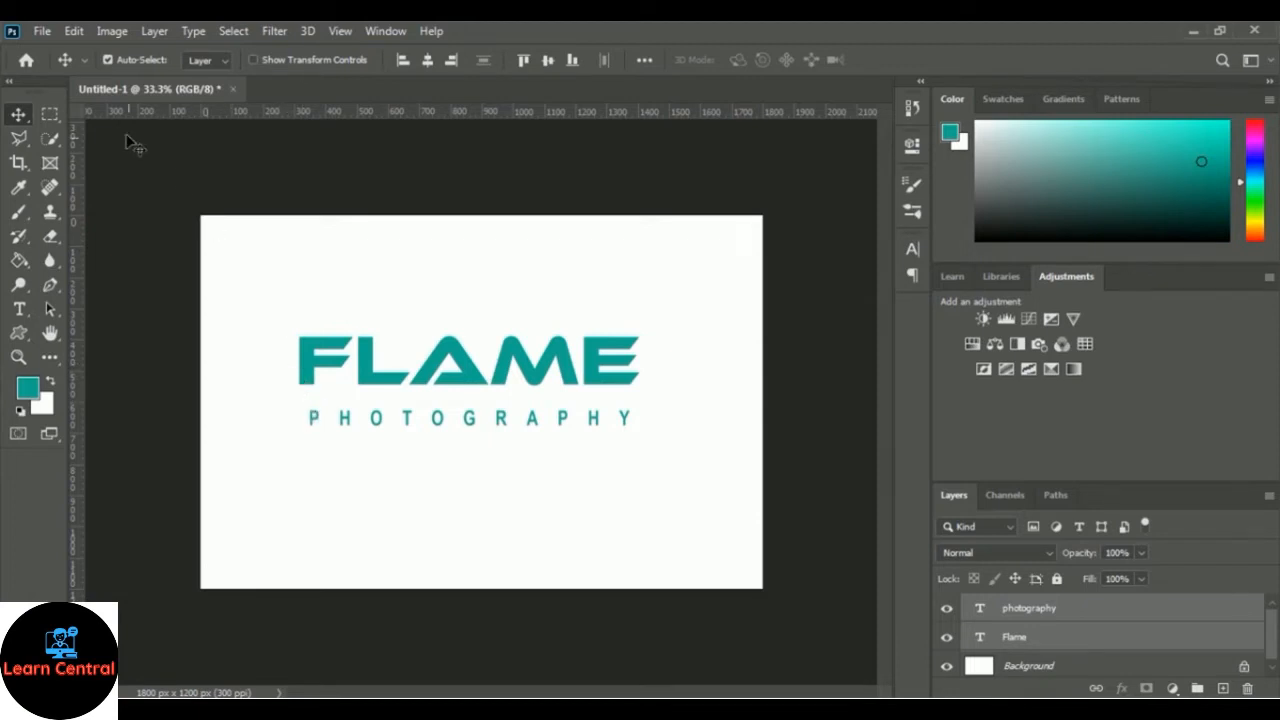
- Open the Camera image and copy it into the logo document, with its left edge in line with the FLAME text
{"action": "left_click", "coordinate": [42, 32]}
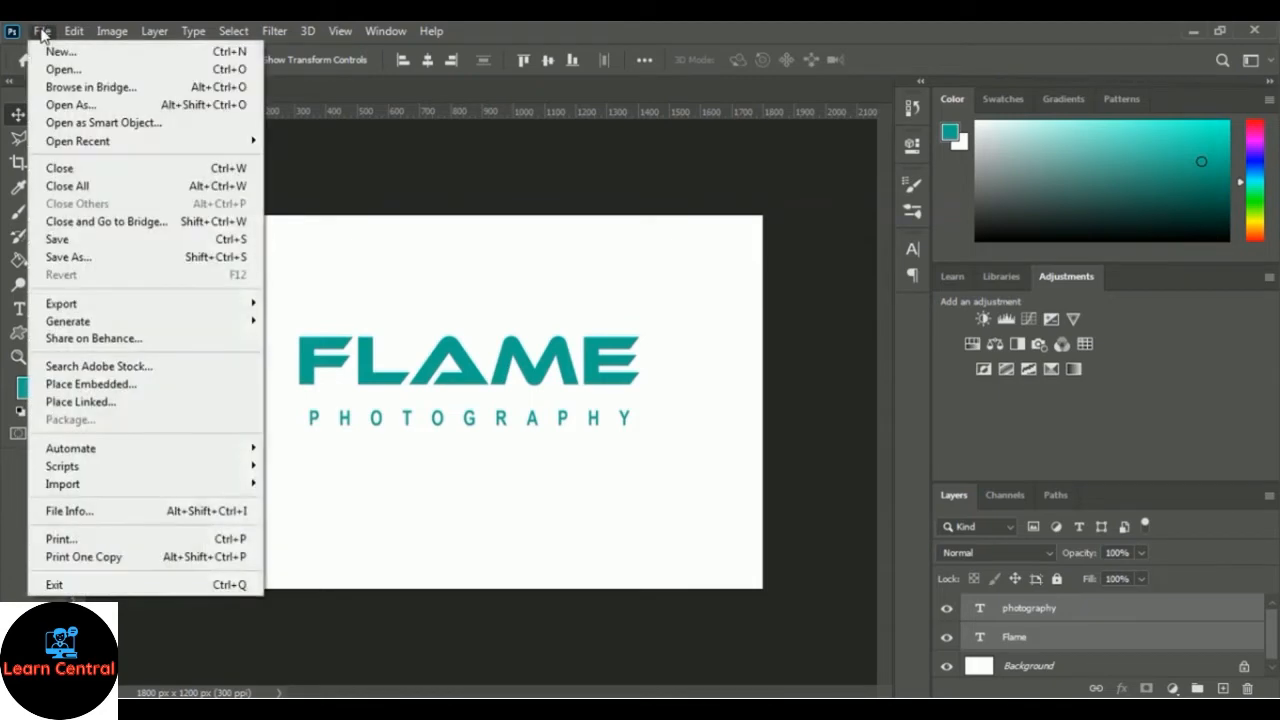
{"action": "left_click", "coordinate": [120, 72]}
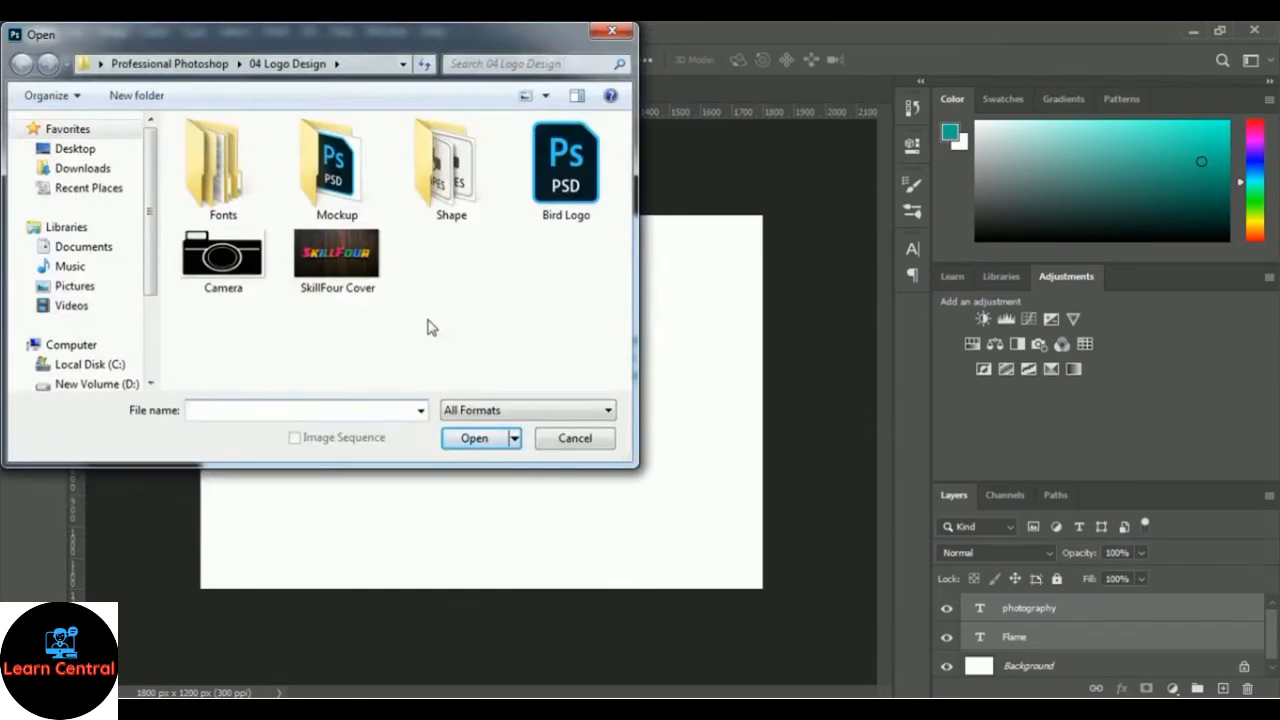
{"action": "left_click", "coordinate": [225, 262]}
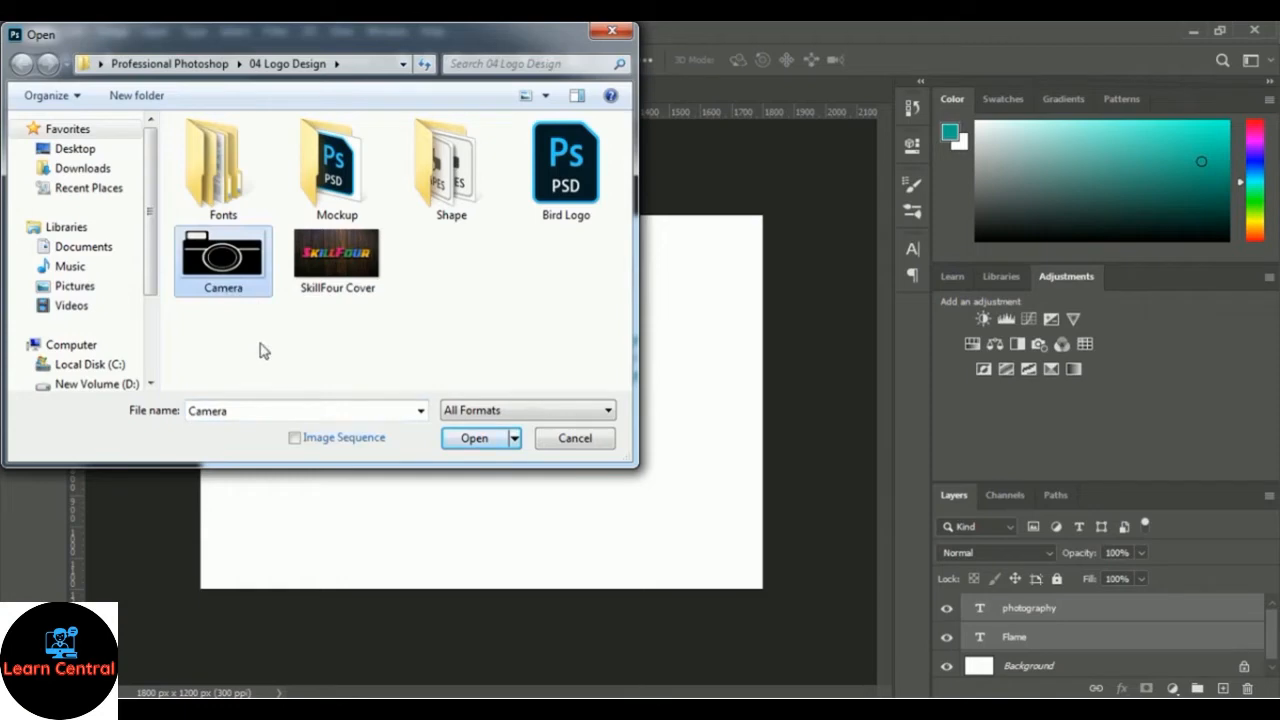
{"action": "left_click", "coordinate": [452, 440]}
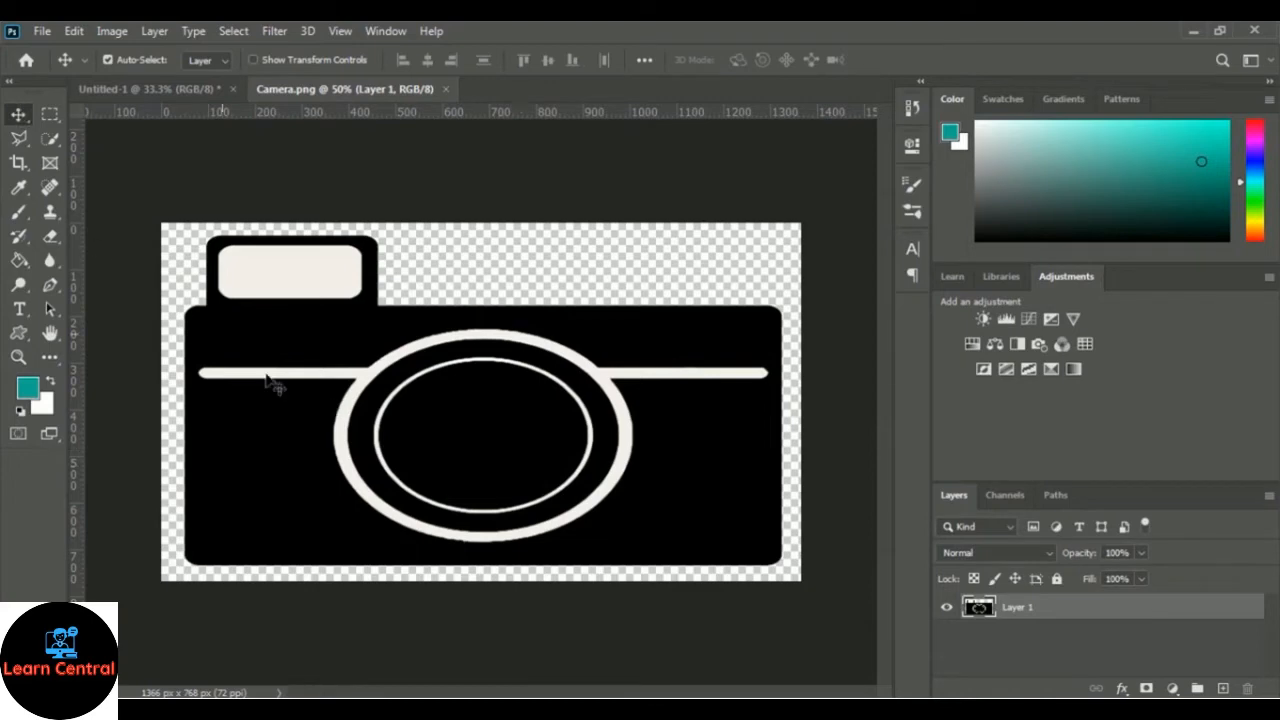
{"action": "left_click_drag", "start_coordinate": [494, 447], "coordinate": [566, 417]}
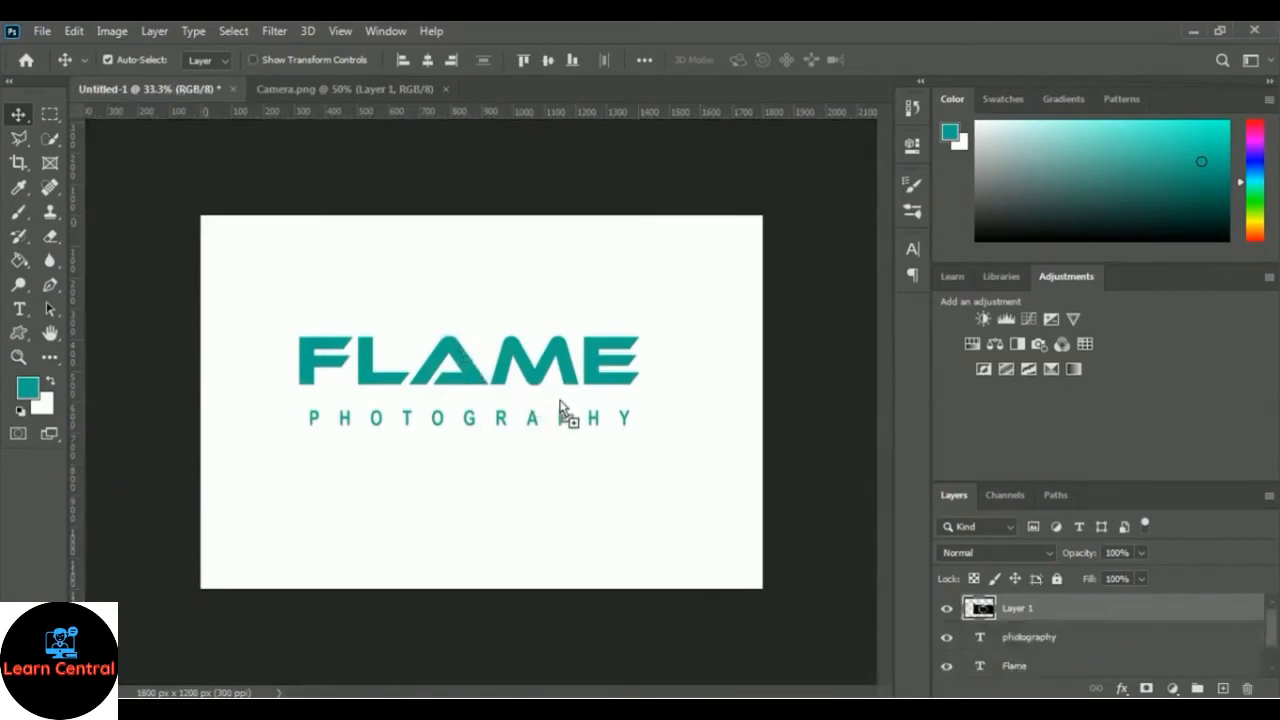
{"action": "left_click_drag", "start_coordinate": [664, 430], "coordinate": [603, 402]}
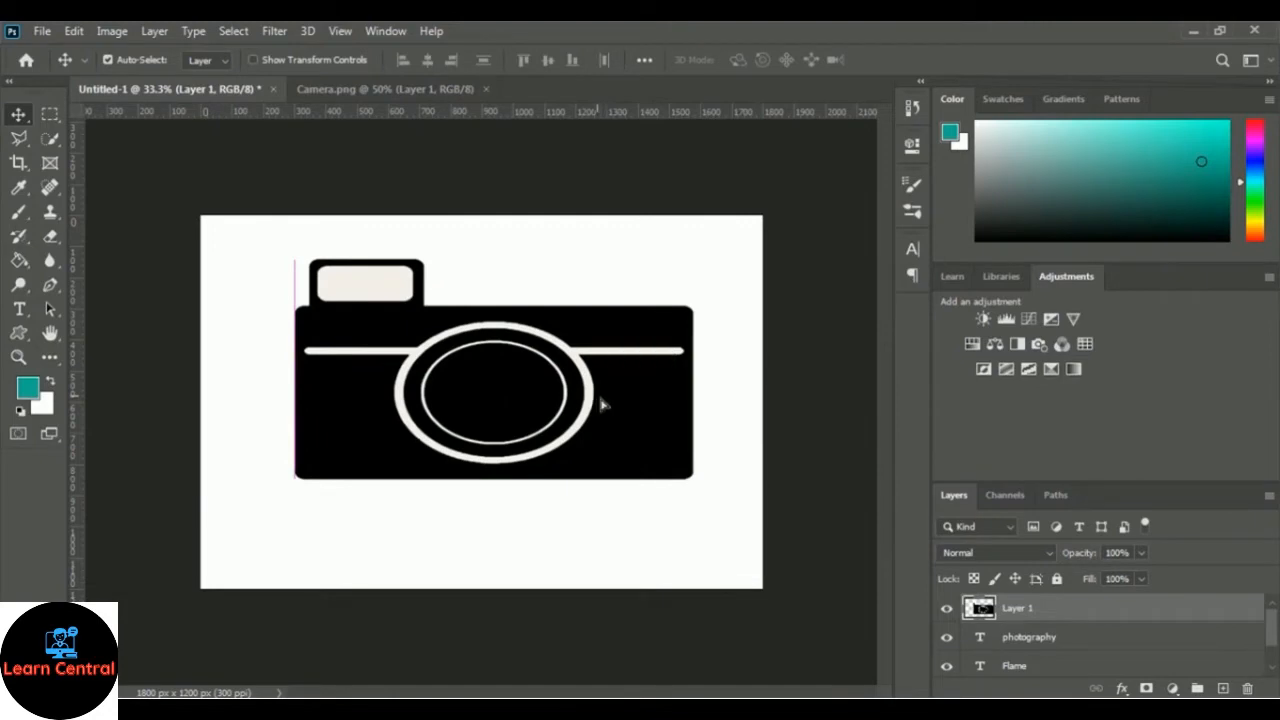
- Hide both text layers and cut away the camera's lower body with a rectangular selection, keeping only the upper strip and viewfinder
{"action": "left_click", "coordinate": [946, 638]}
{"action": "left_click", "coordinate": [947, 668]}
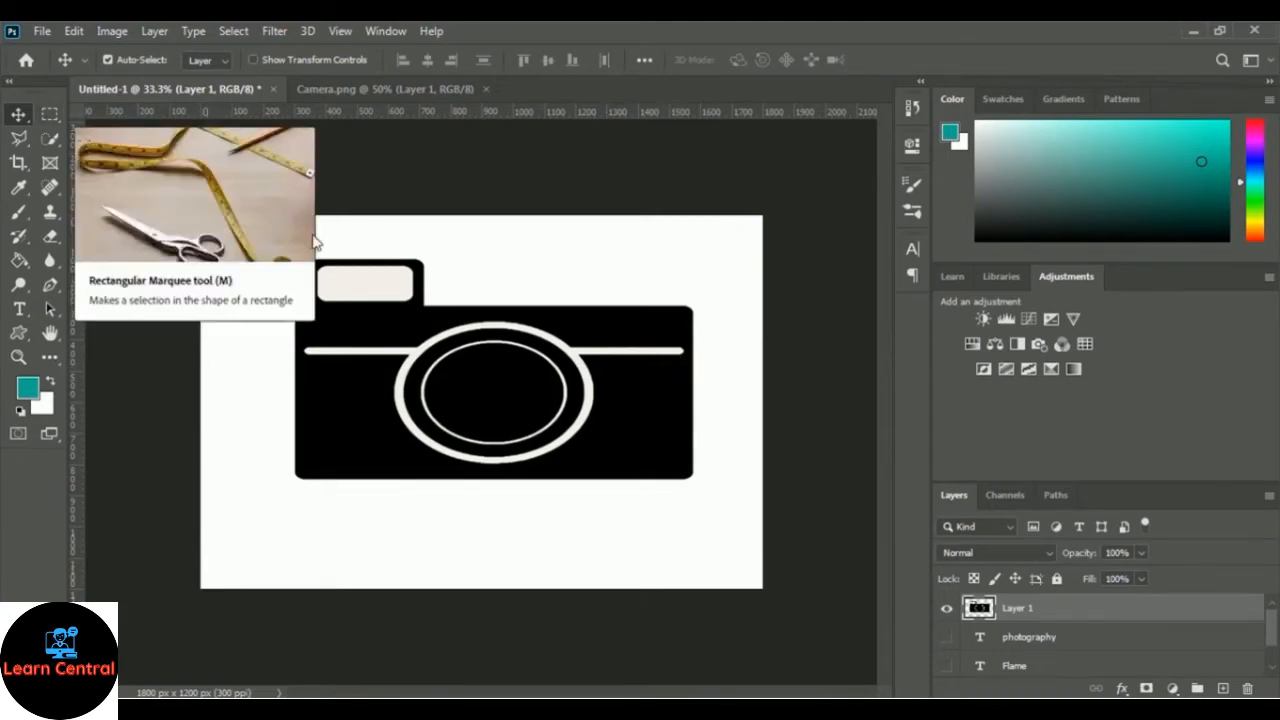
{"action": "left_click", "coordinate": [50, 114]}
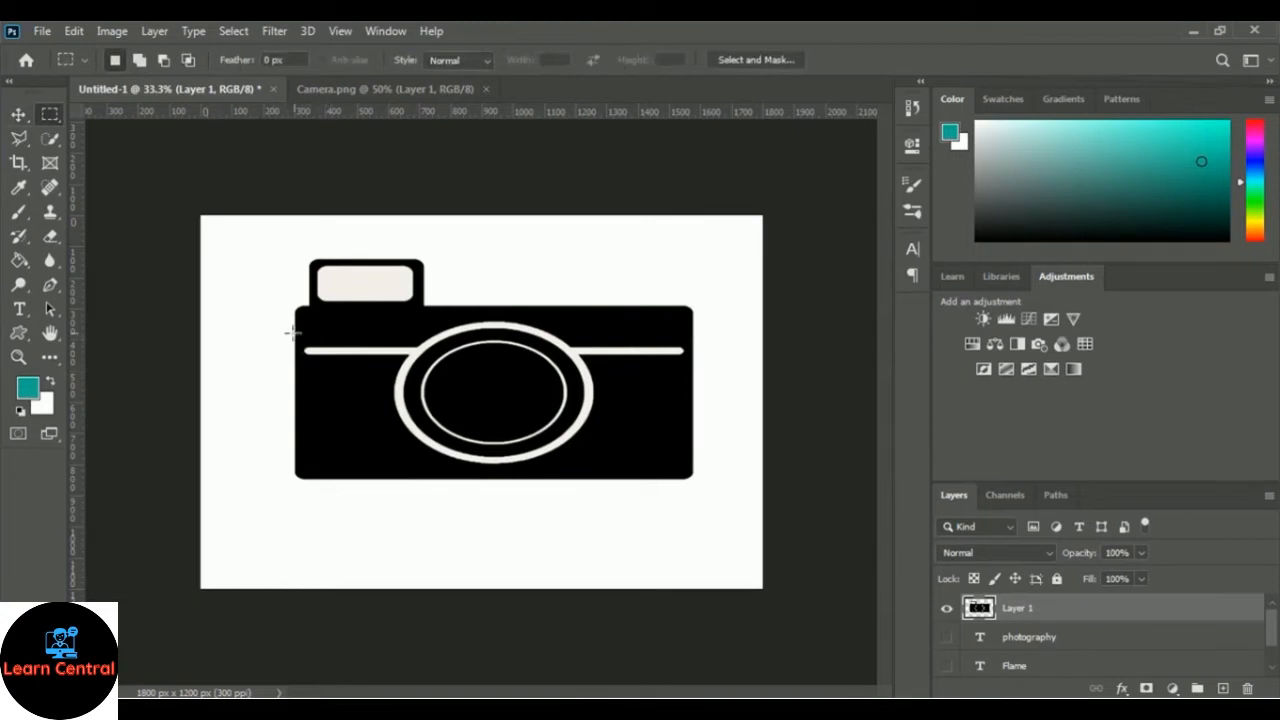
{"action": "left_click_drag", "start_coordinate": [287, 335], "coordinate": [706, 494]}
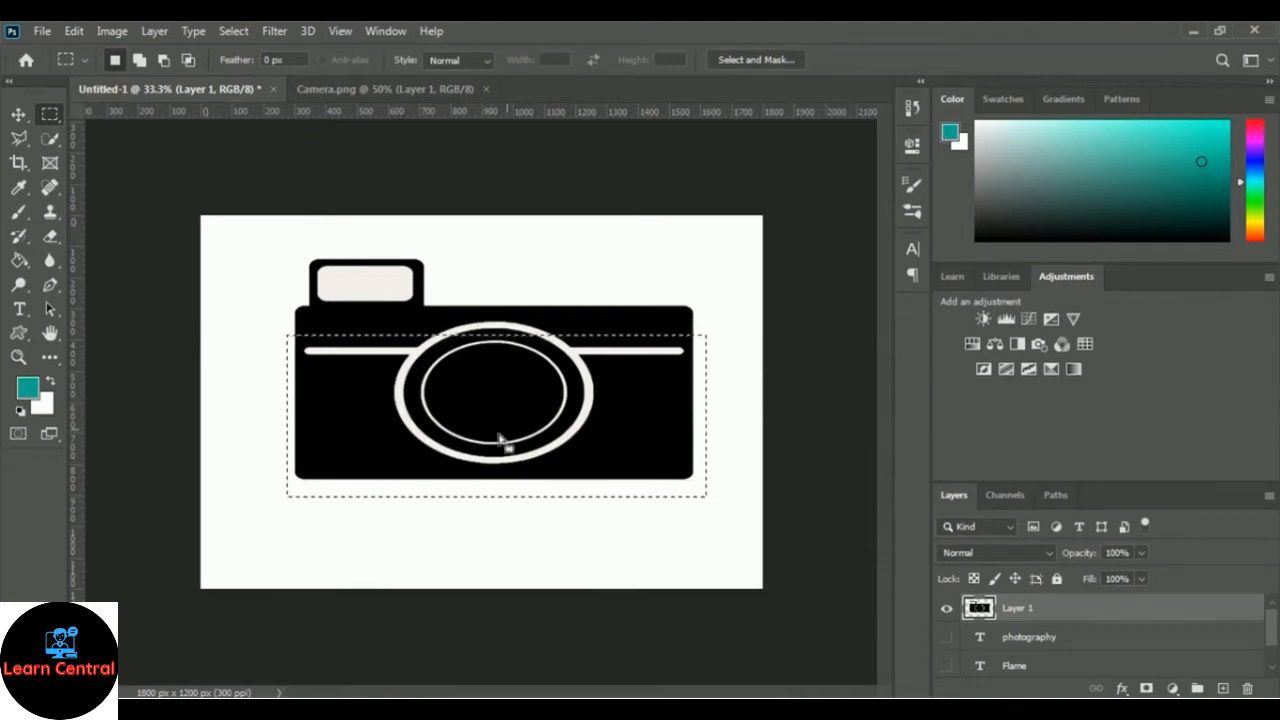
{"action": "left_click", "coordinate": [74, 31]}
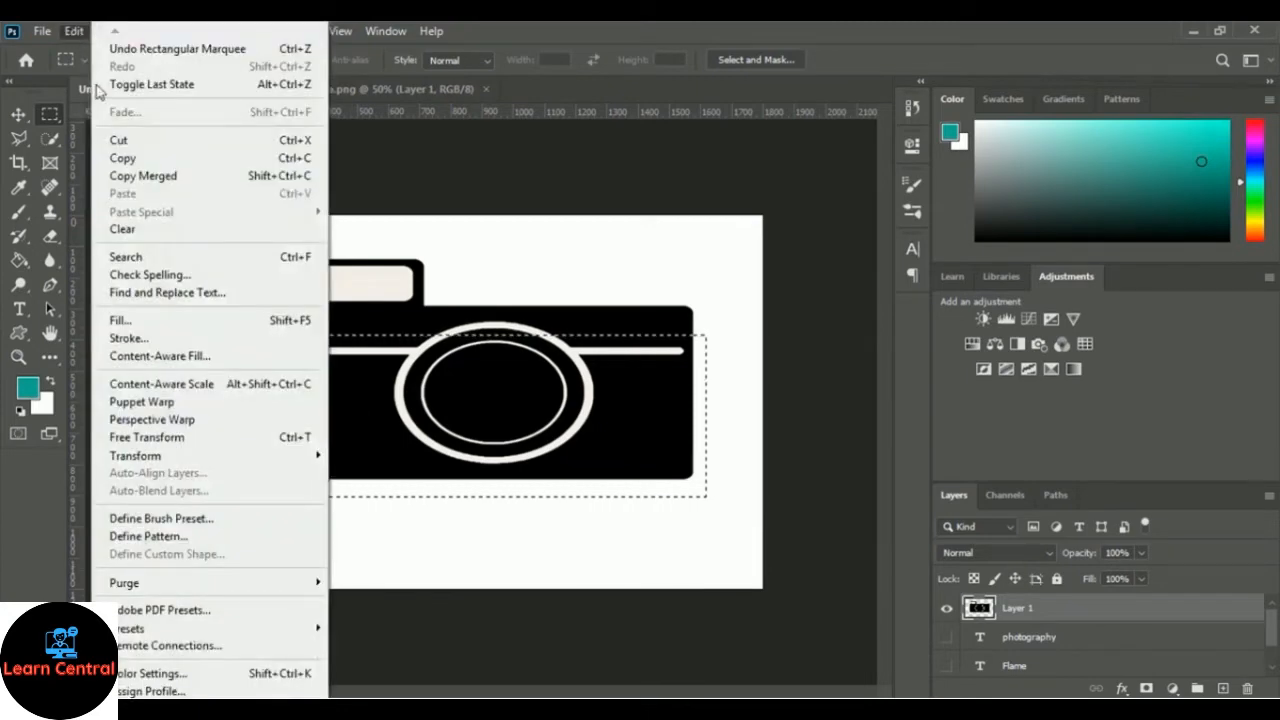
{"action": "left_click", "coordinate": [218, 146]}
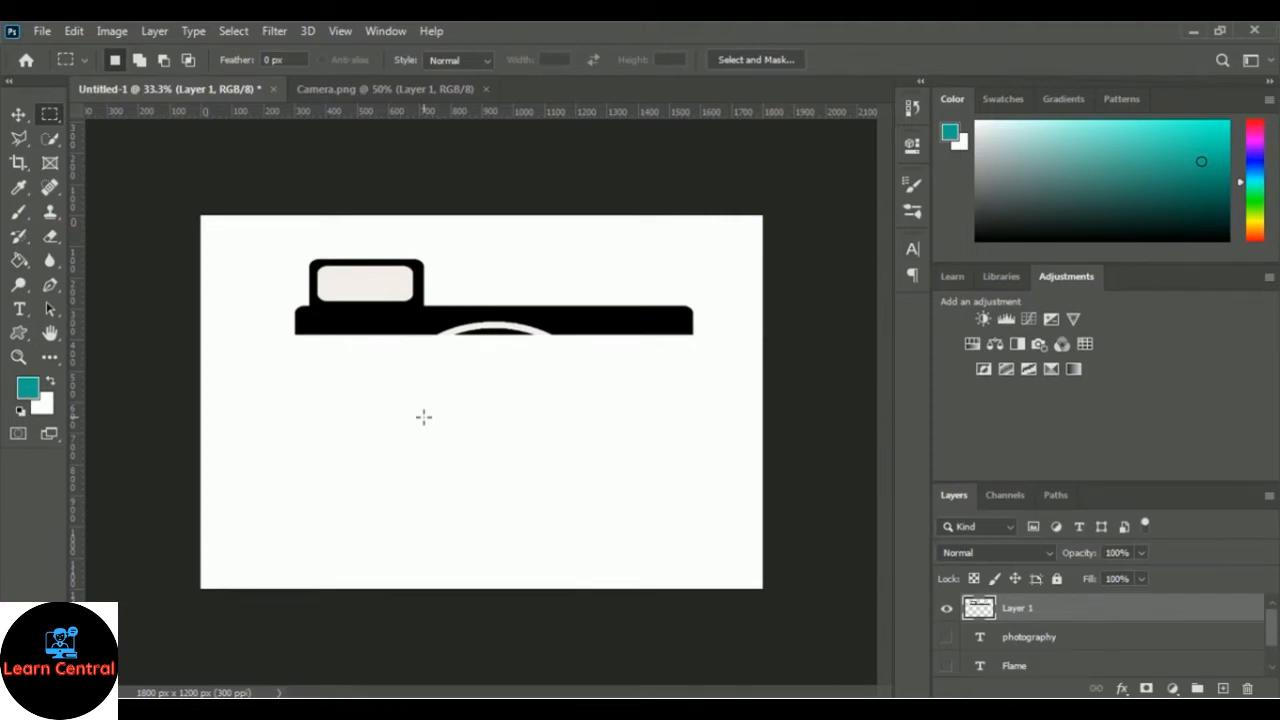
- Quick-select the remaining camera strip, paint the white lens arc over with the Brush in default black, and deselect
{"action": "key", "text": "ctrl+plus"}
{"action": "key", "text": "ctrl+plus"}
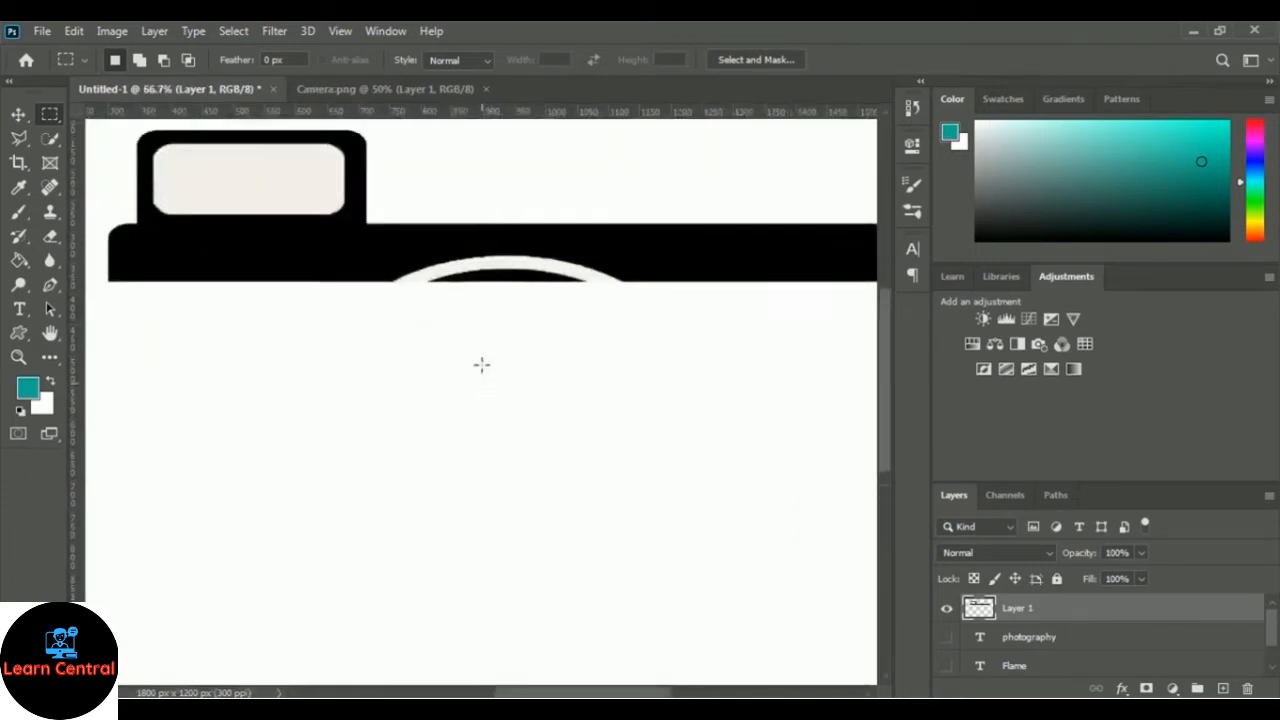
{"action": "scroll", "coordinate": [482, 365], "scroll_direction": "up", "scroll_amount": 2}
{"action": "left_click_drag", "start_coordinate": [557, 691], "coordinate": [571, 691]}
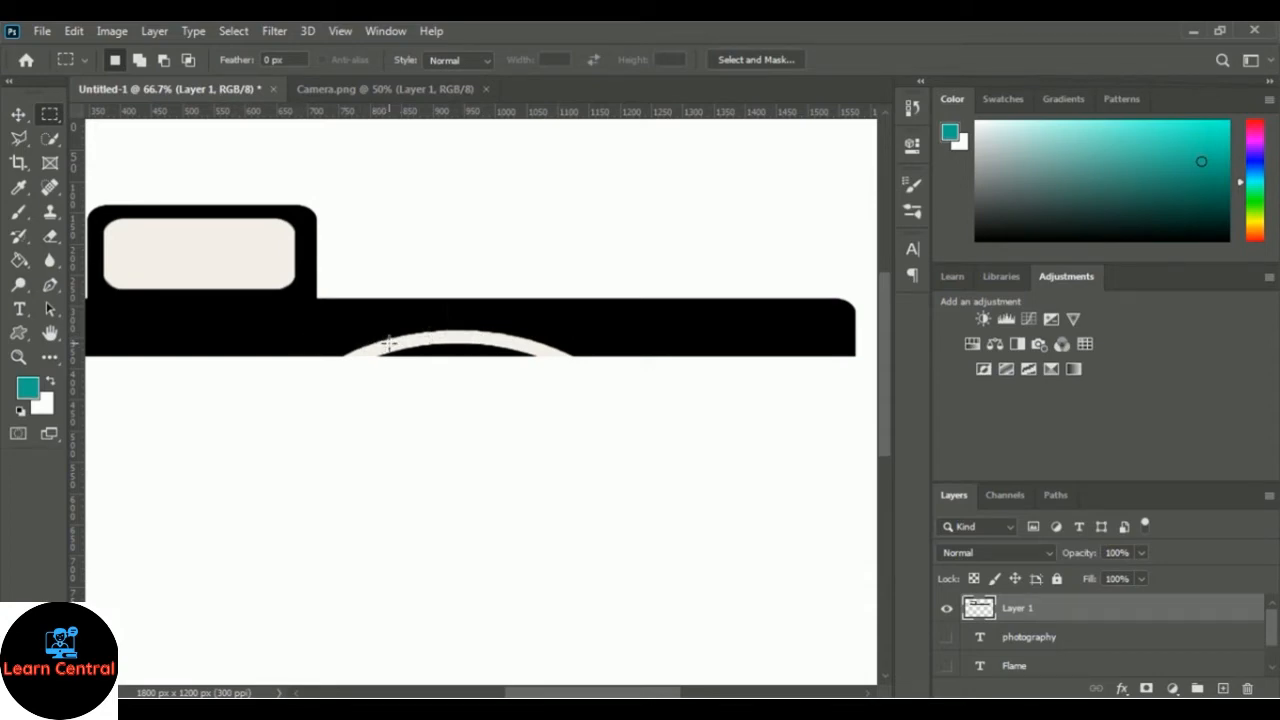
{"action": "key", "text": "d"}
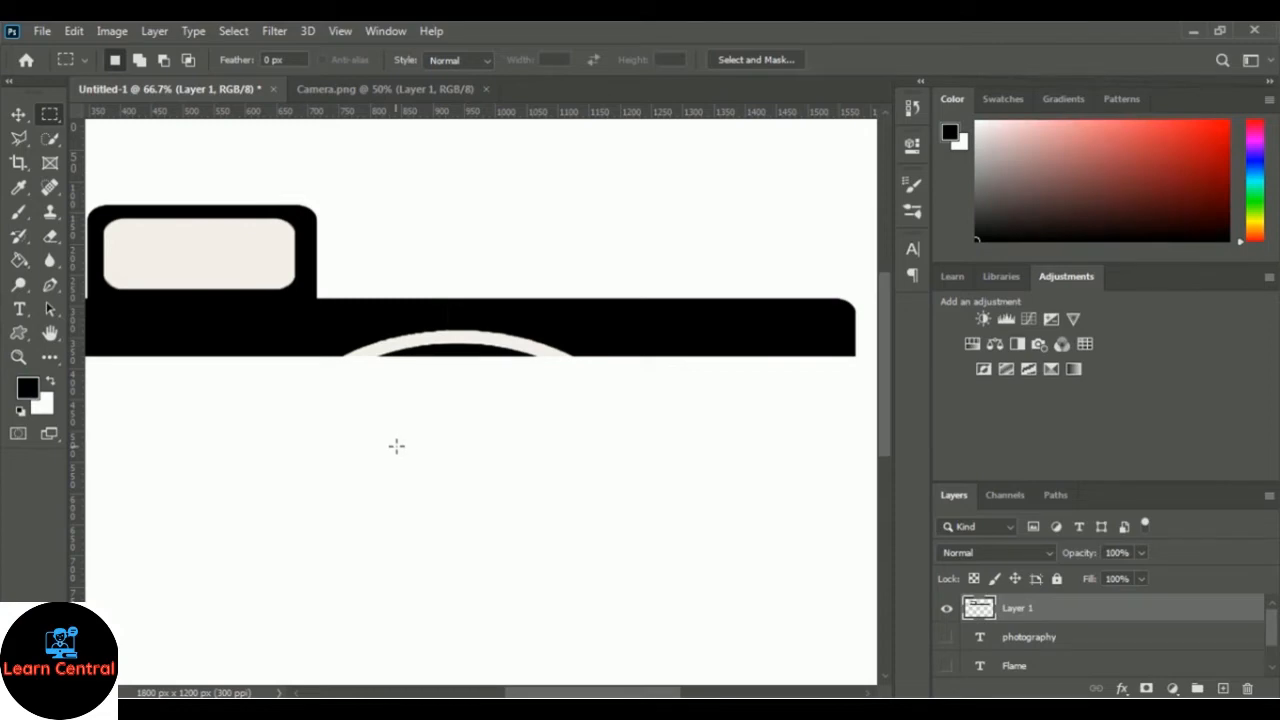
{"action": "left_click", "coordinate": [50, 138]}
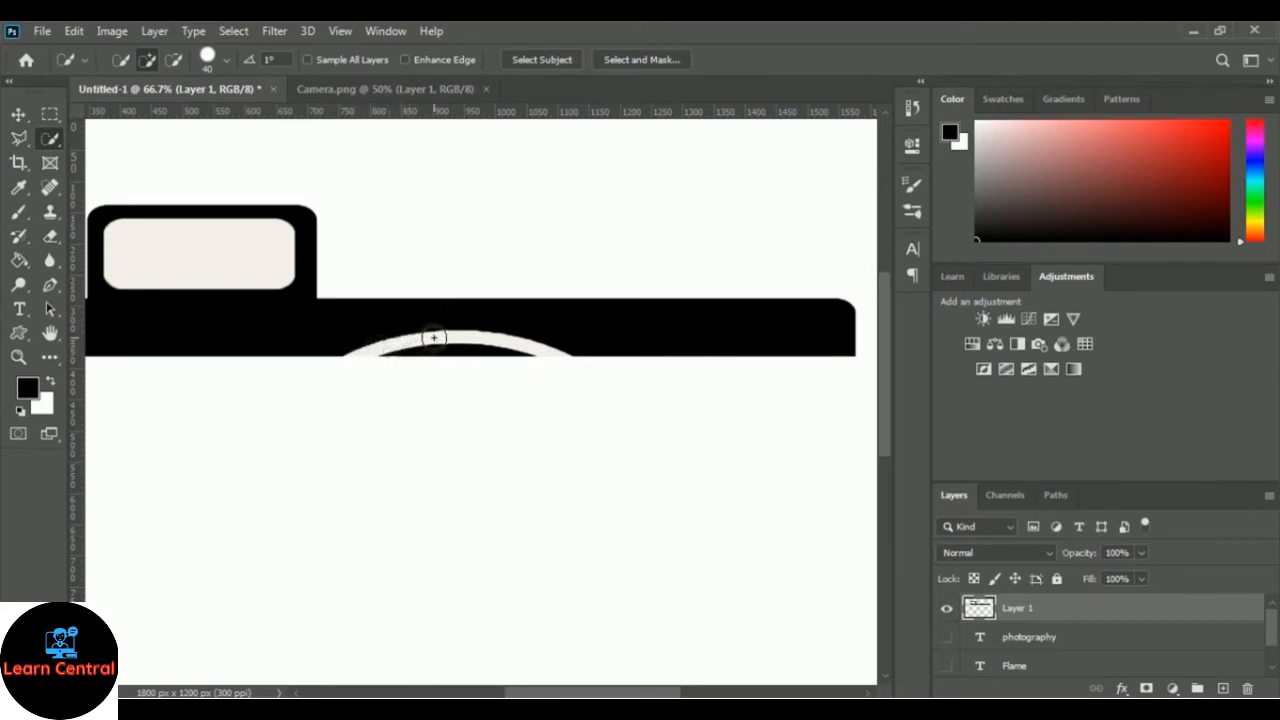
{"action": "left_click_drag", "start_coordinate": [430, 335], "coordinate": [370, 346]}
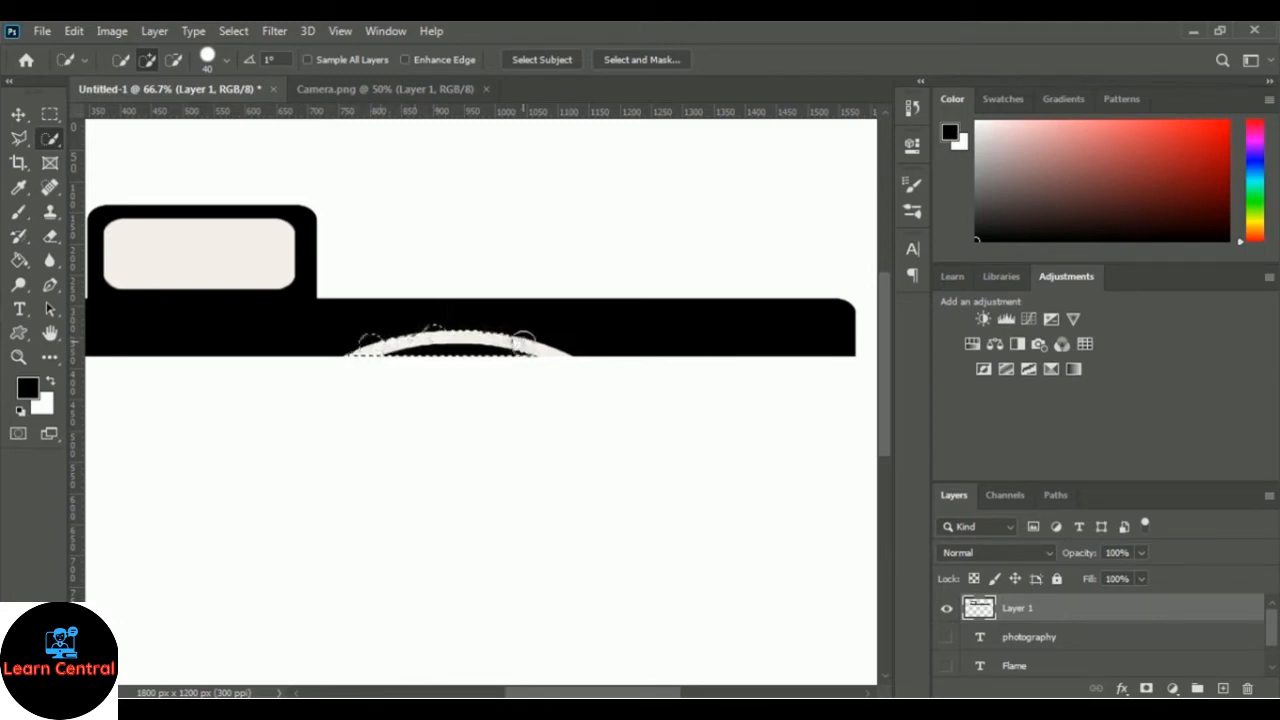
{"action": "left_click_drag", "start_coordinate": [530, 346], "coordinate": [543, 346]}
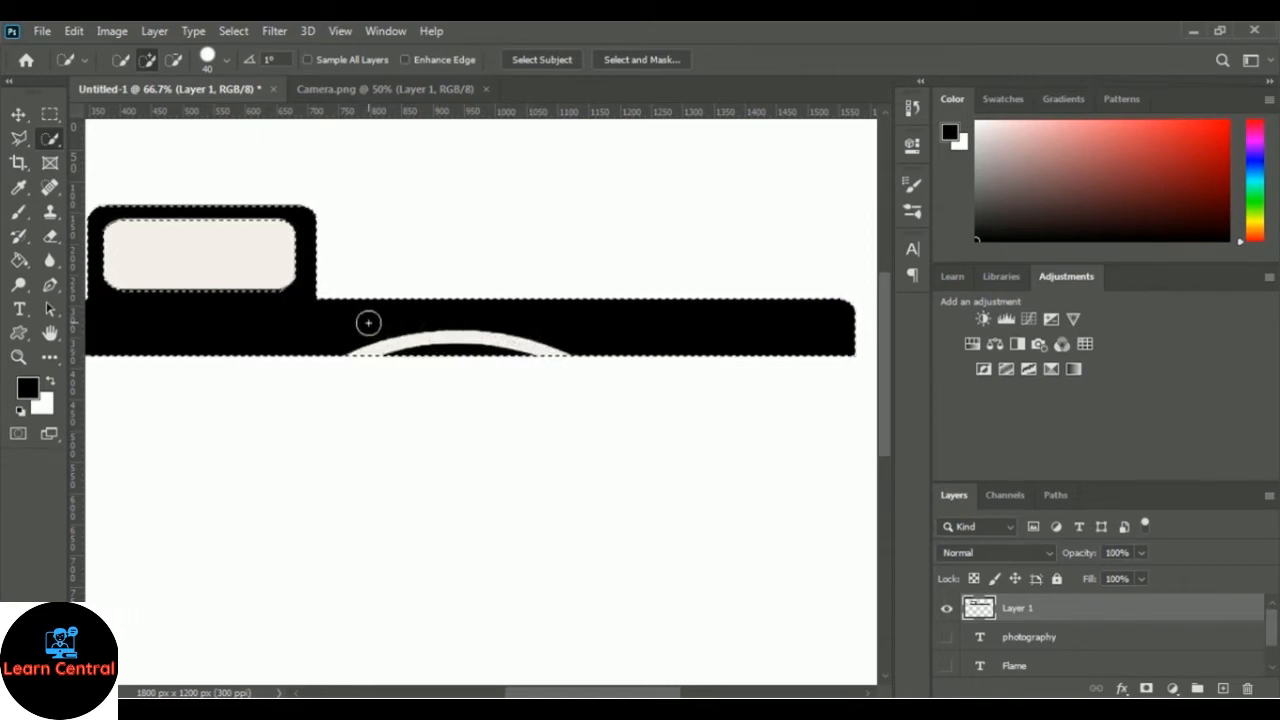
{"action": "left_click", "coordinate": [19, 213]}
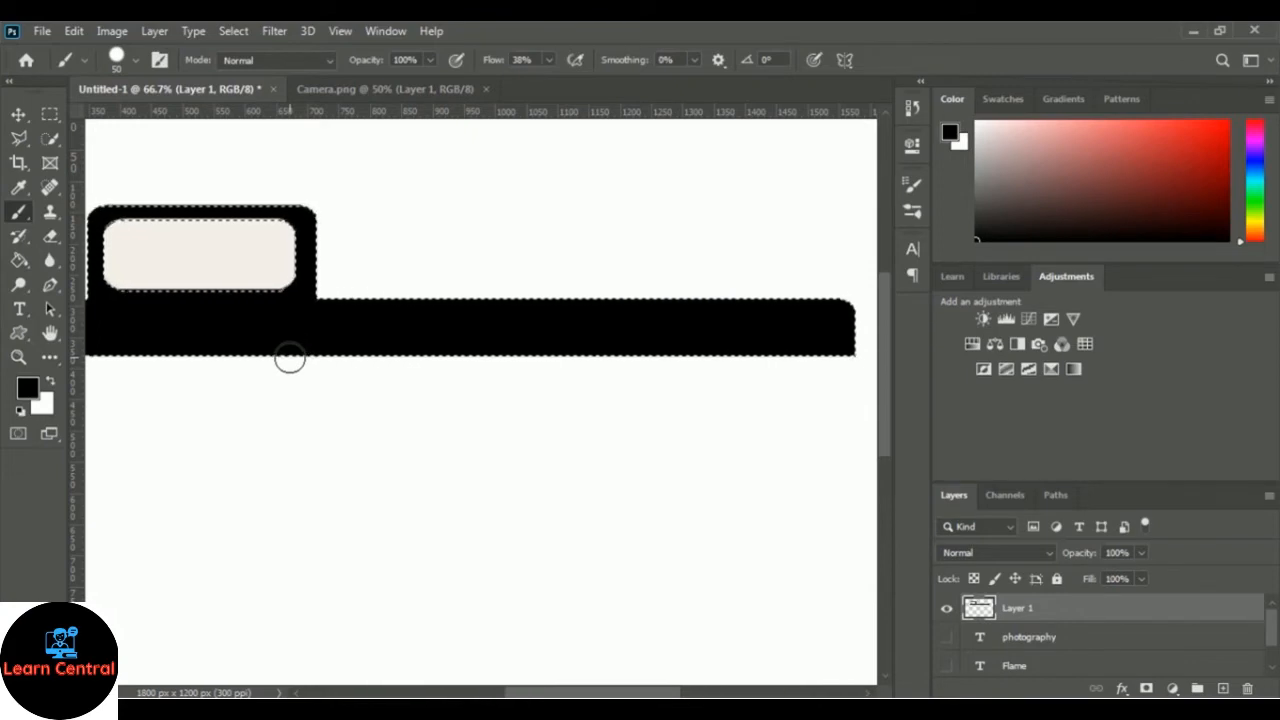
{"action": "key", "text": "ctrl+d"}
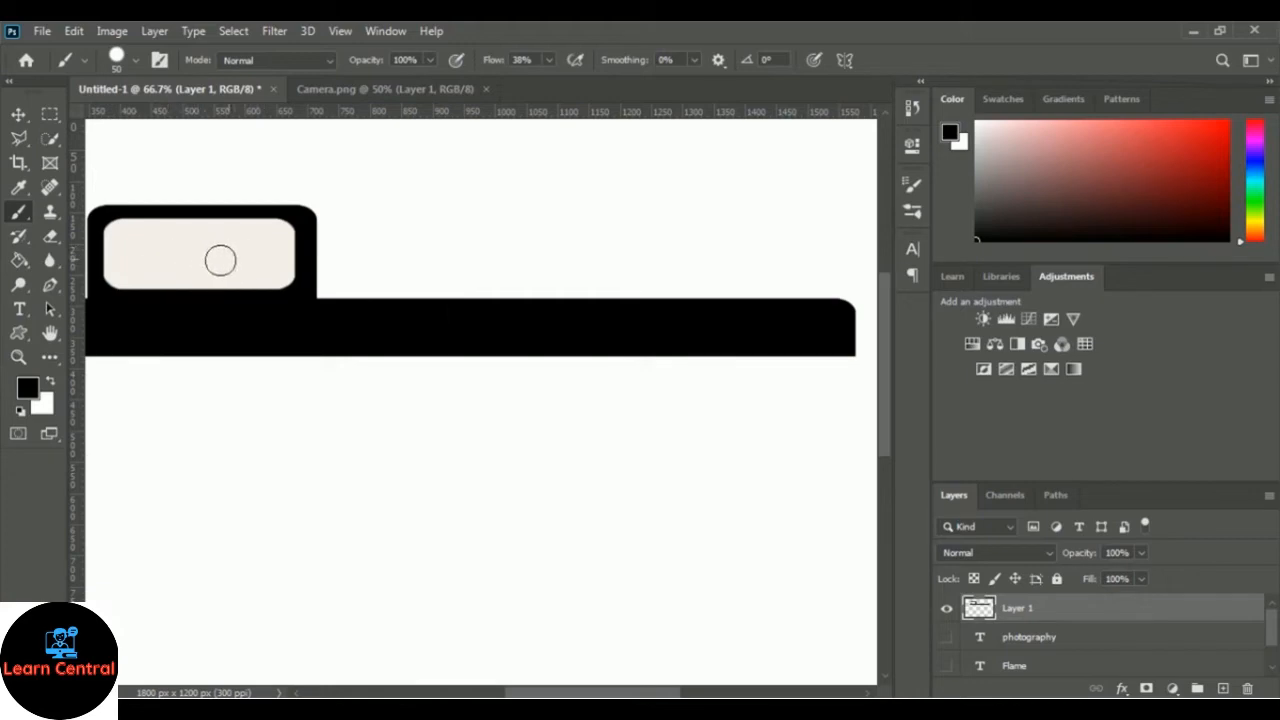
- Quick-select the cream area inside the camera's viewfinder, clear it to white, and deselect
{"action": "left_click", "coordinate": [52, 142]}
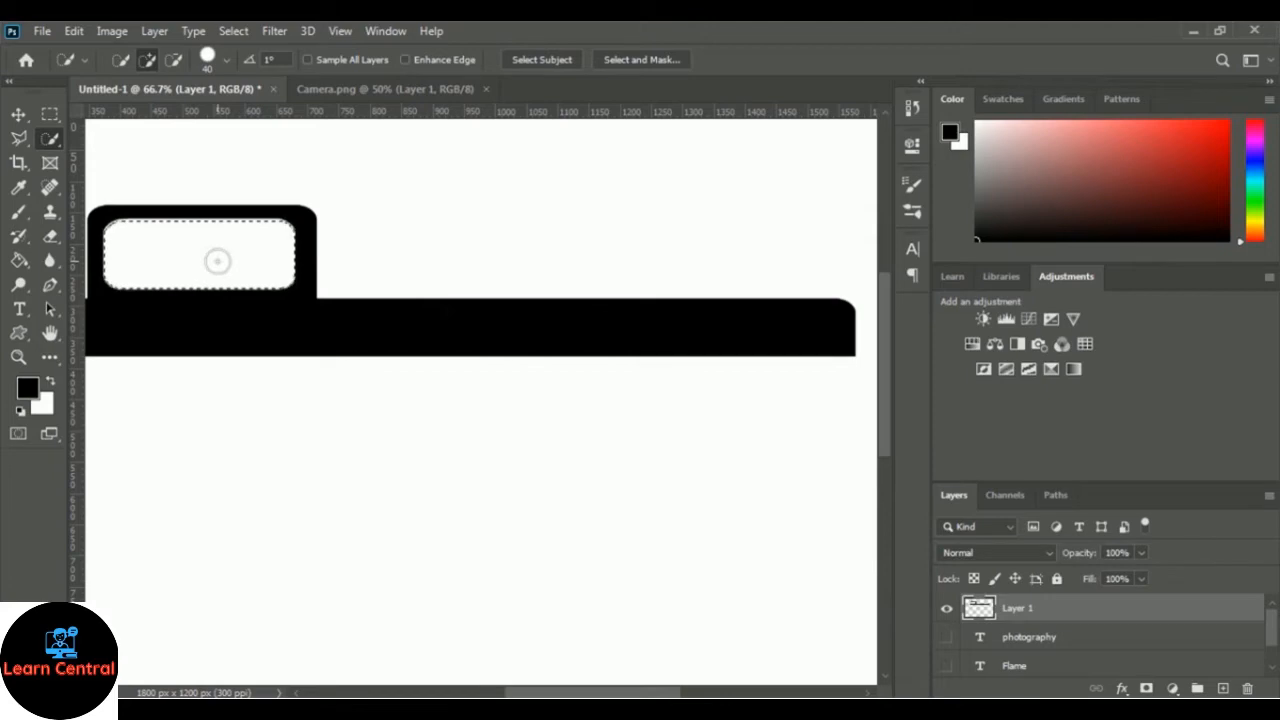
{"action": "key", "text": "ctrl+d"}
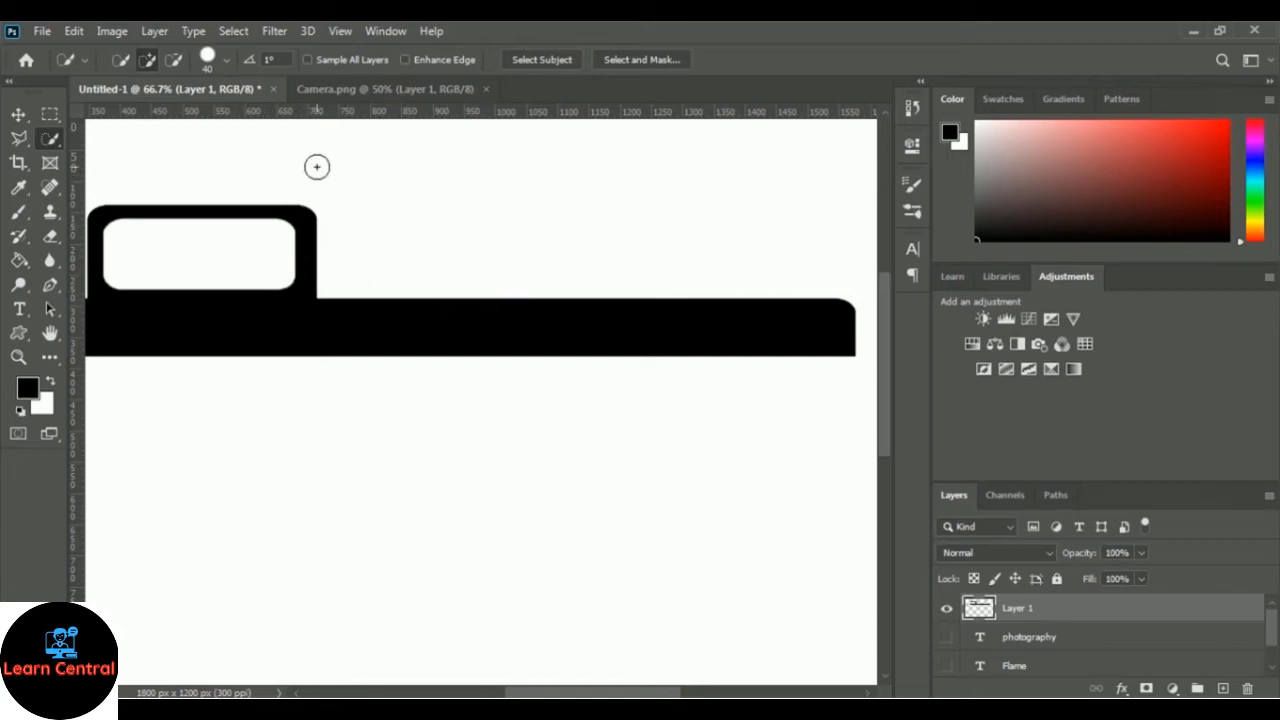
- Show the FLAME text layer and free-transform it to about 116% width, matching the black camera strip above it
{"action": "left_click", "coordinate": [340, 31]}
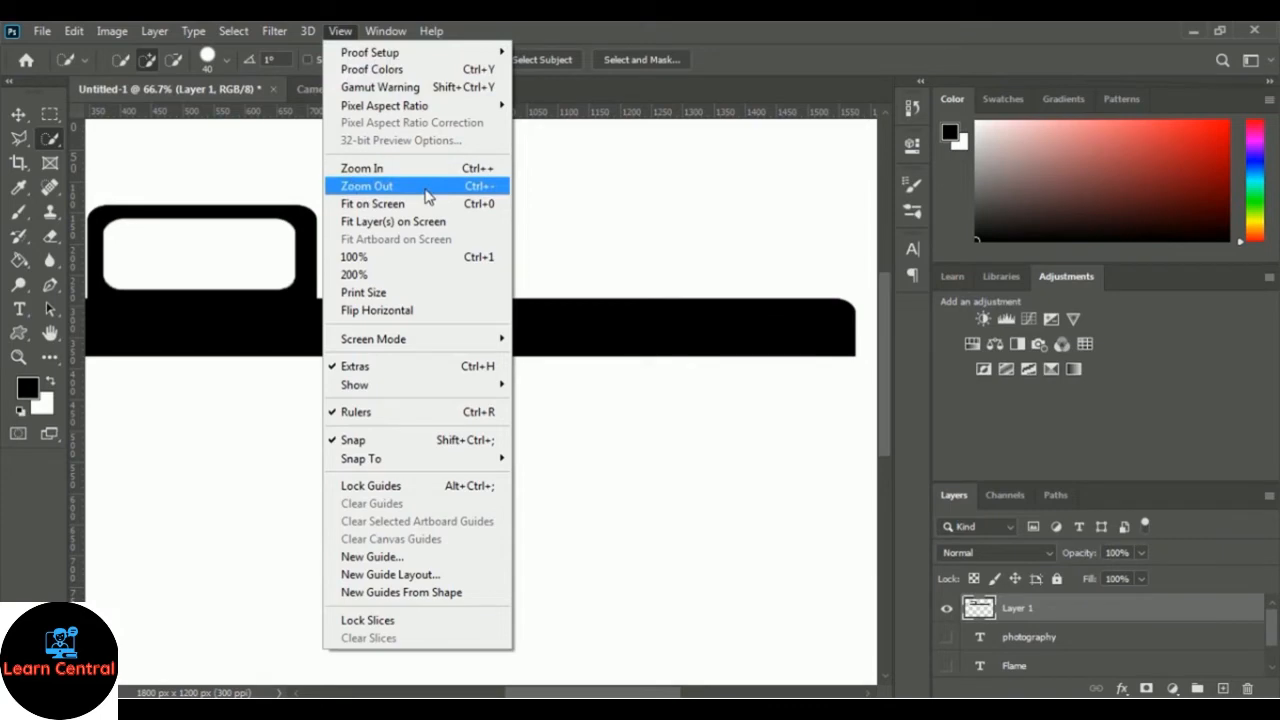
{"action": "left_click", "coordinate": [428, 196]}
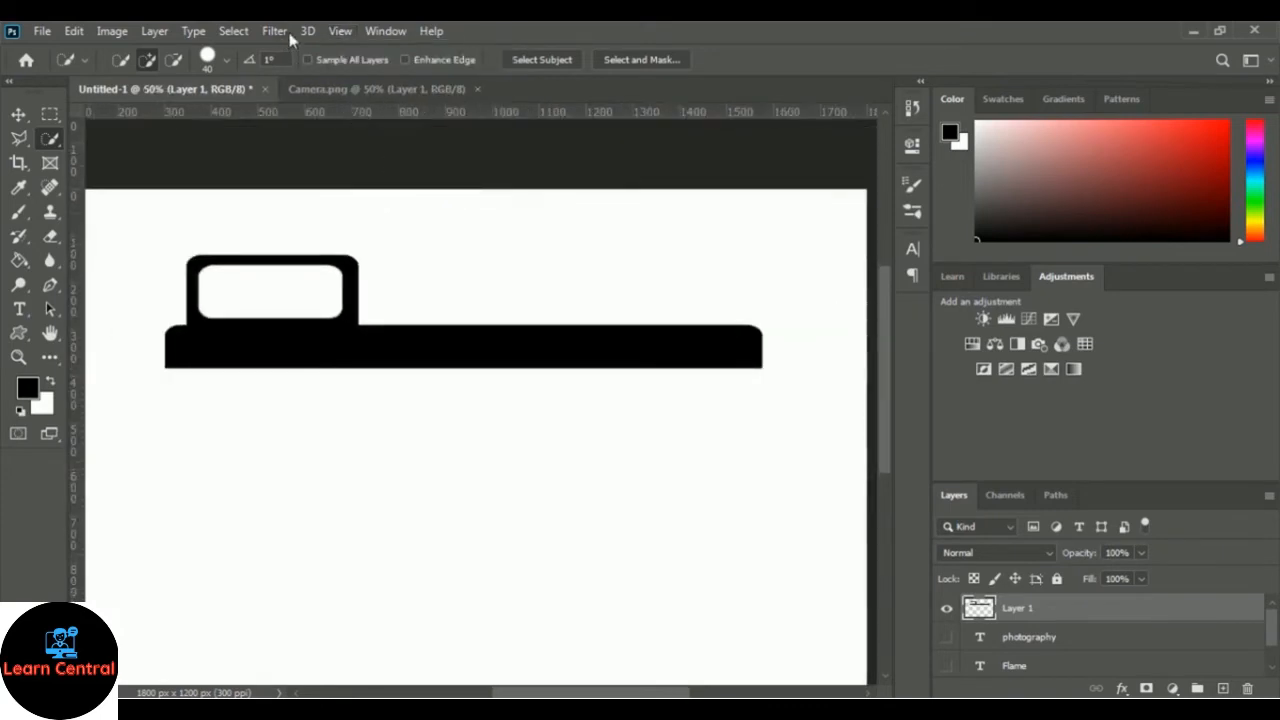
{"action": "left_click", "coordinate": [340, 31]}
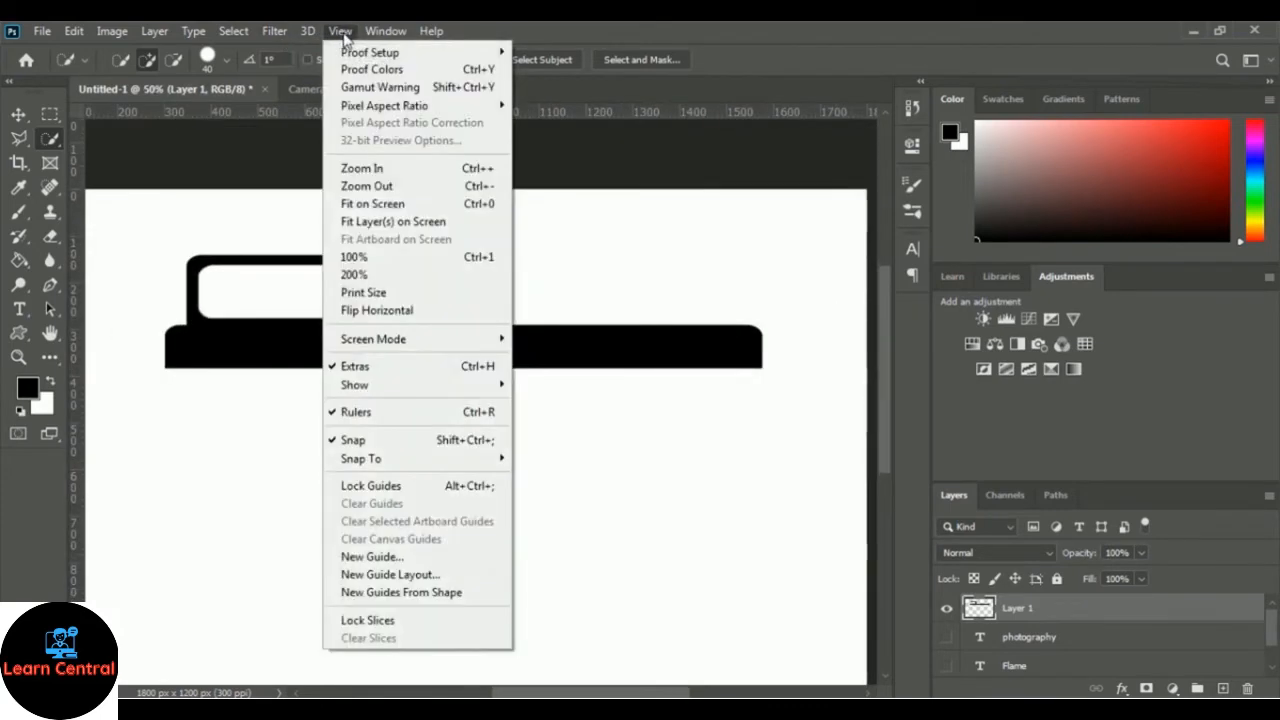
{"action": "left_click", "coordinate": [395, 186]}
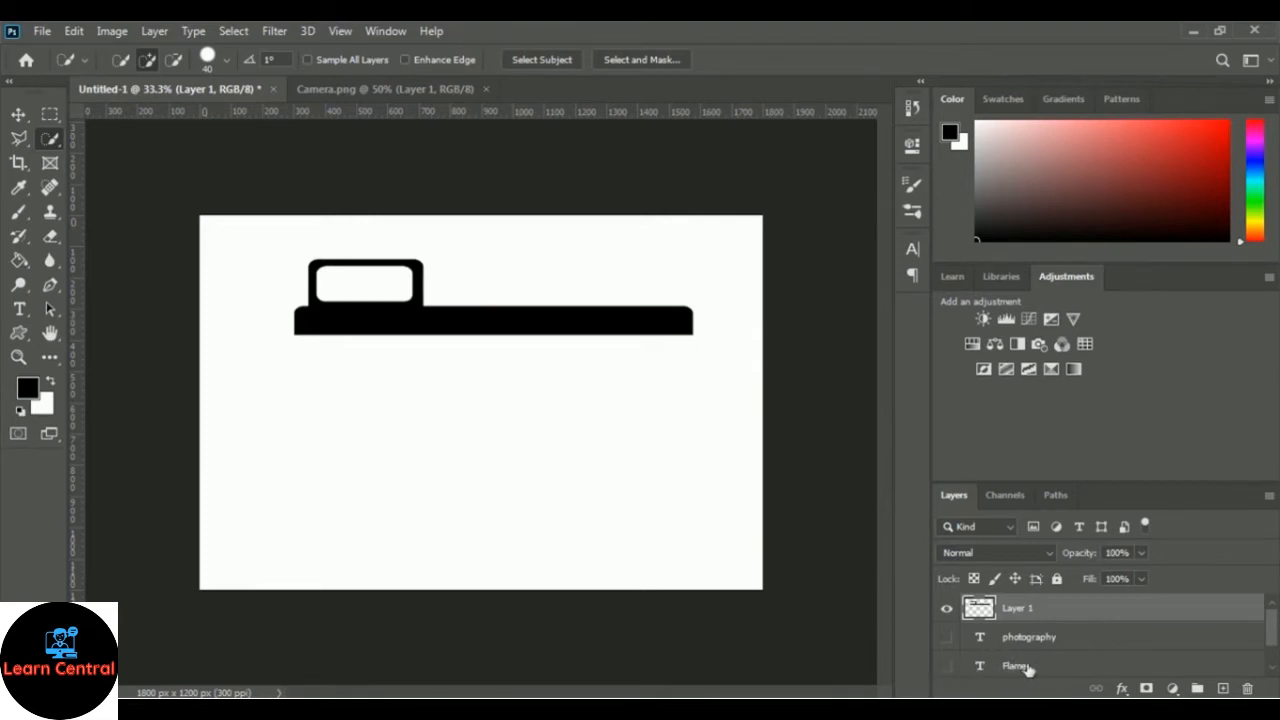
{"action": "left_click", "coordinate": [947, 667]}
{"action": "key", "text": "m"}
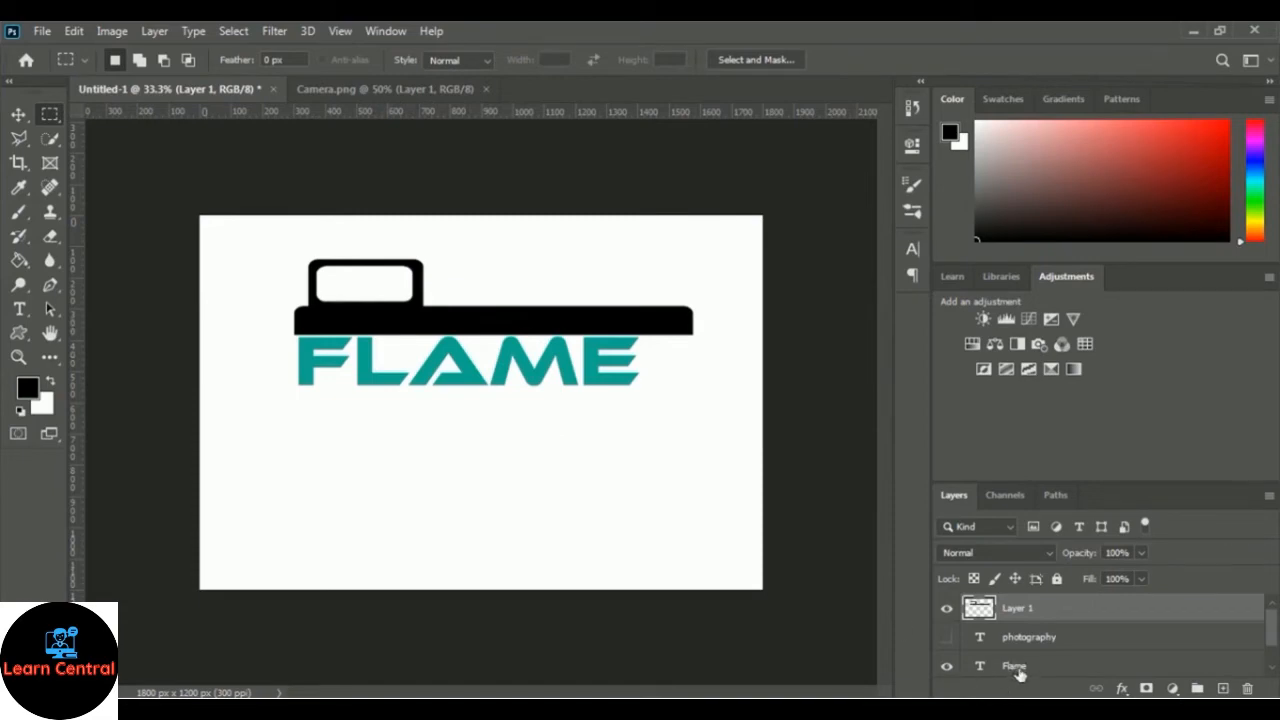
{"action": "left_click", "coordinate": [1017, 670]}
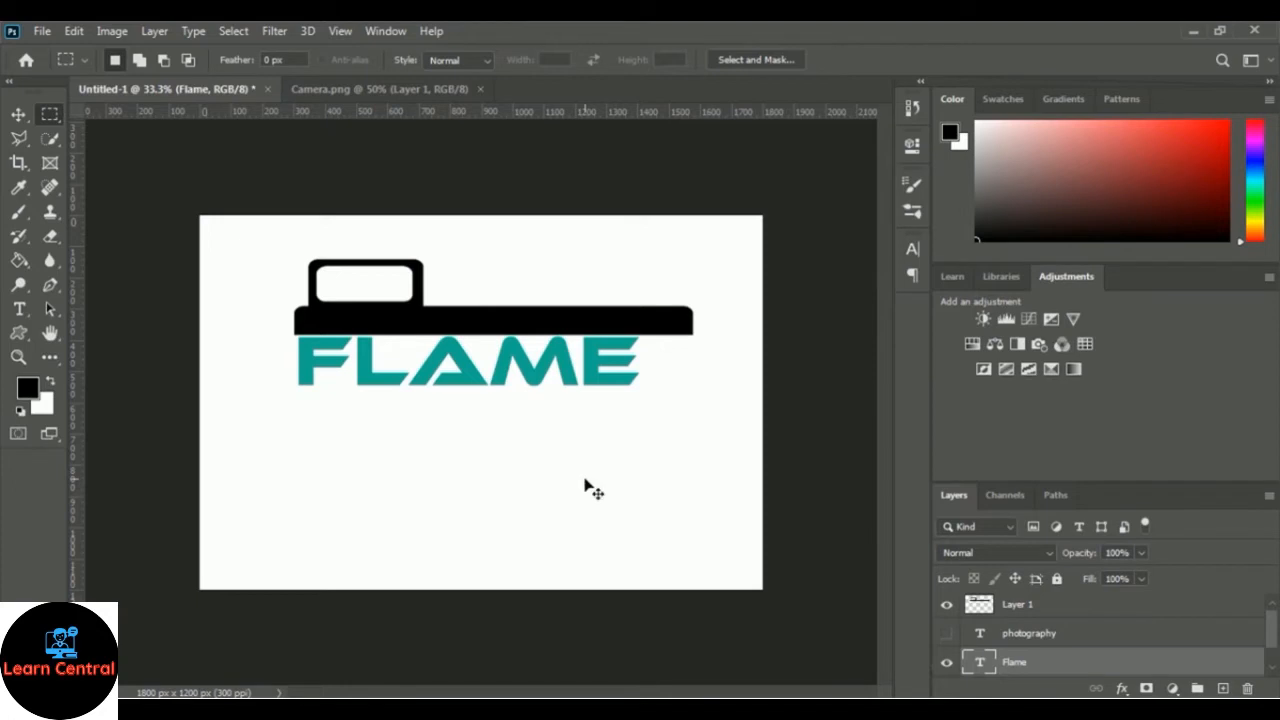
{"action": "key", "text": "ctrl+t"}
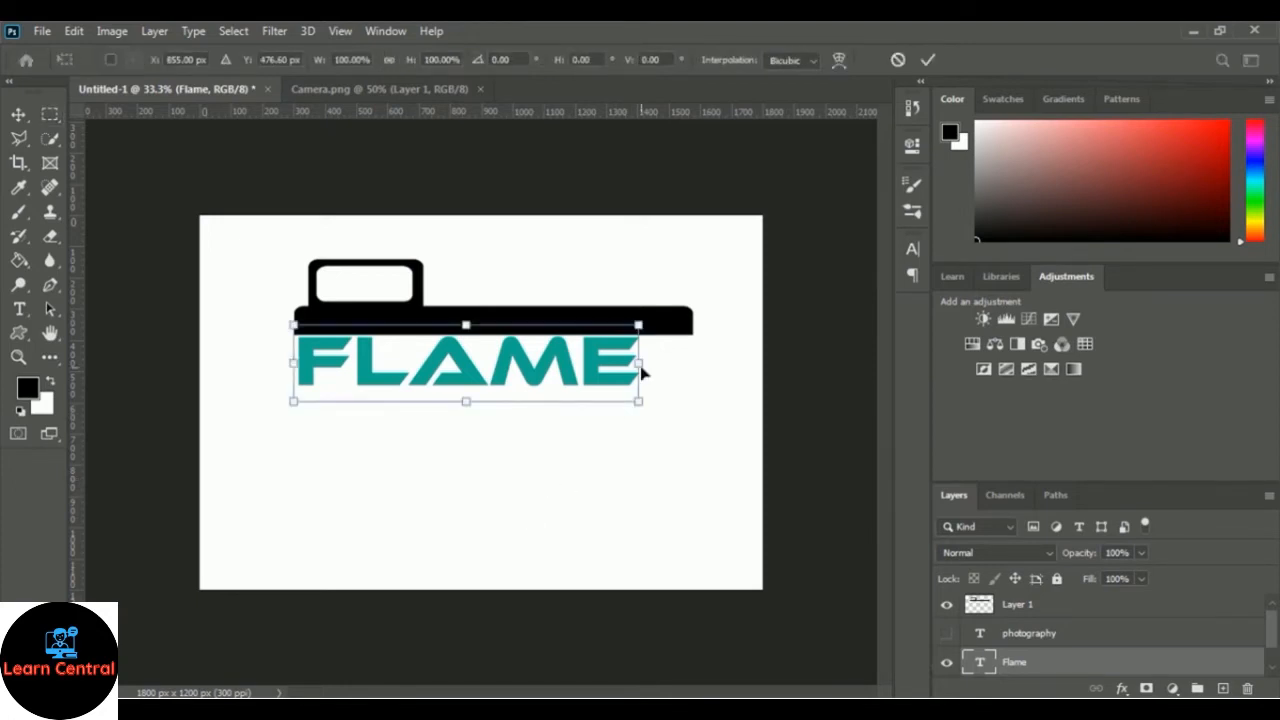
{"action": "left_click_drag", "start_coordinate": [640, 363], "coordinate": [698, 366]}
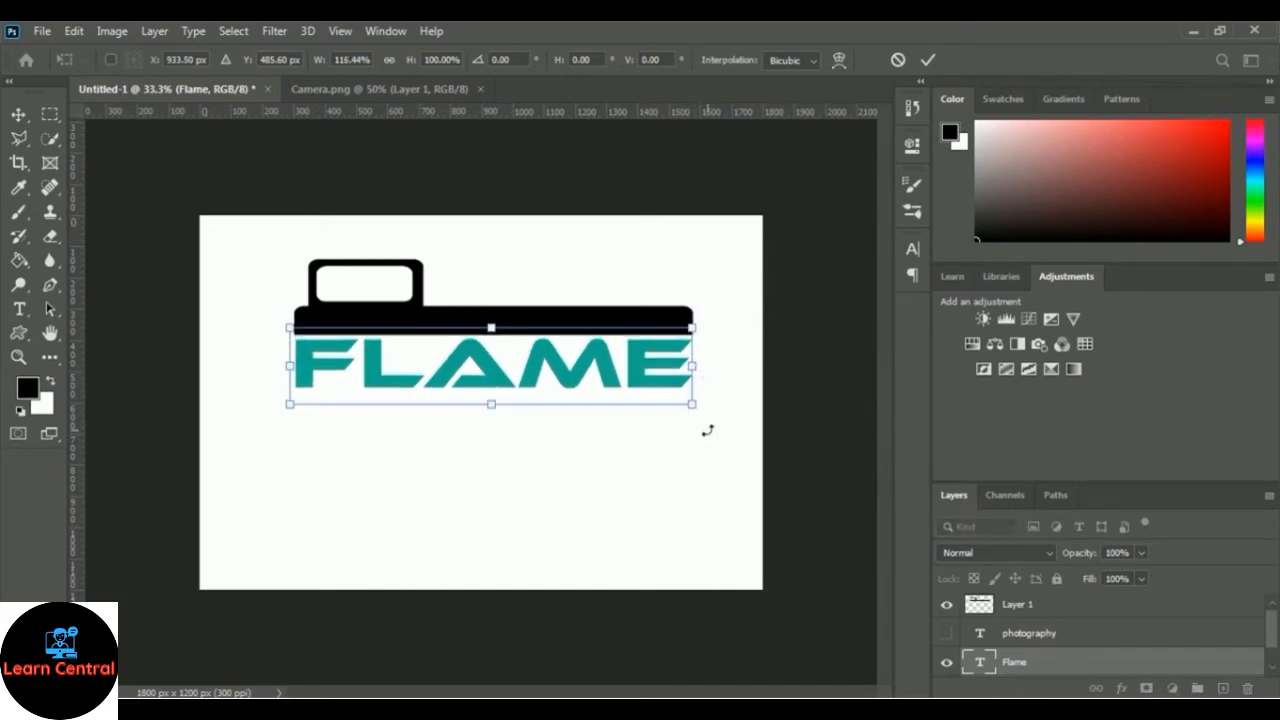
{"action": "left_click", "coordinate": [928, 61]}
{"action": "key", "text": "m"}
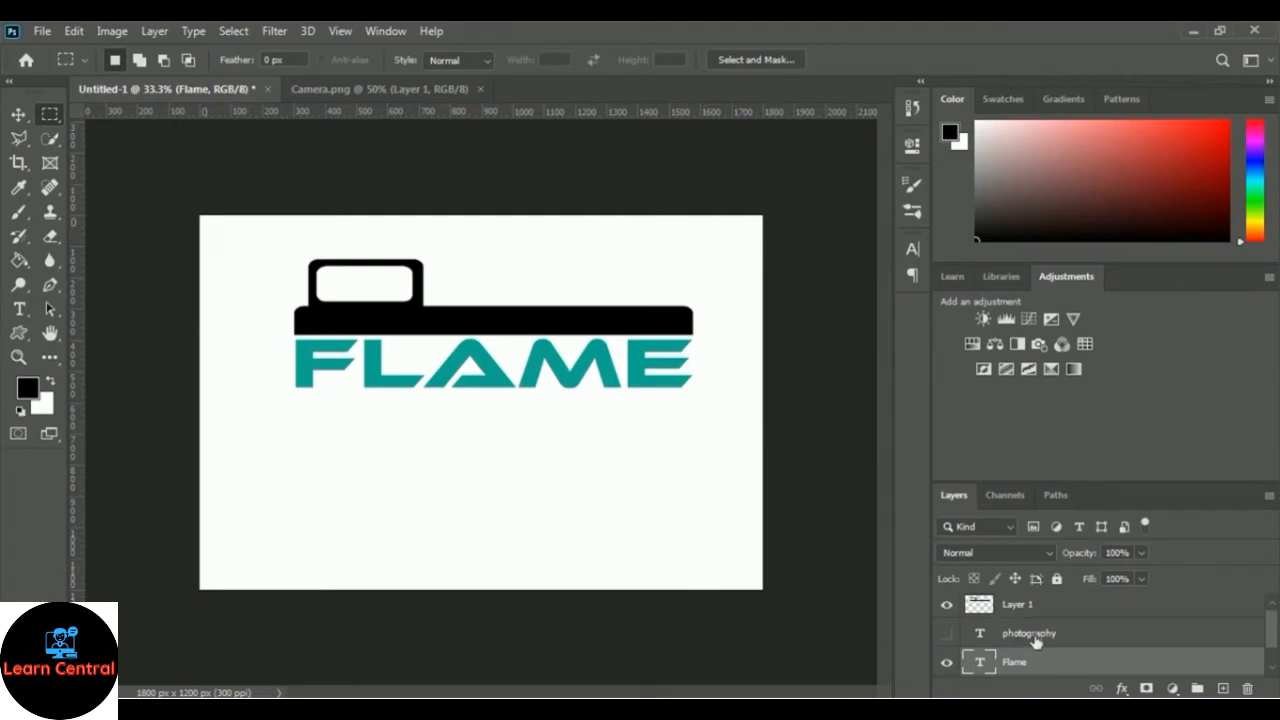
- Show the photography text layer and paste the cut lower camera body as a new layer above the Flame text
{"action": "left_click", "coordinate": [946, 633]}
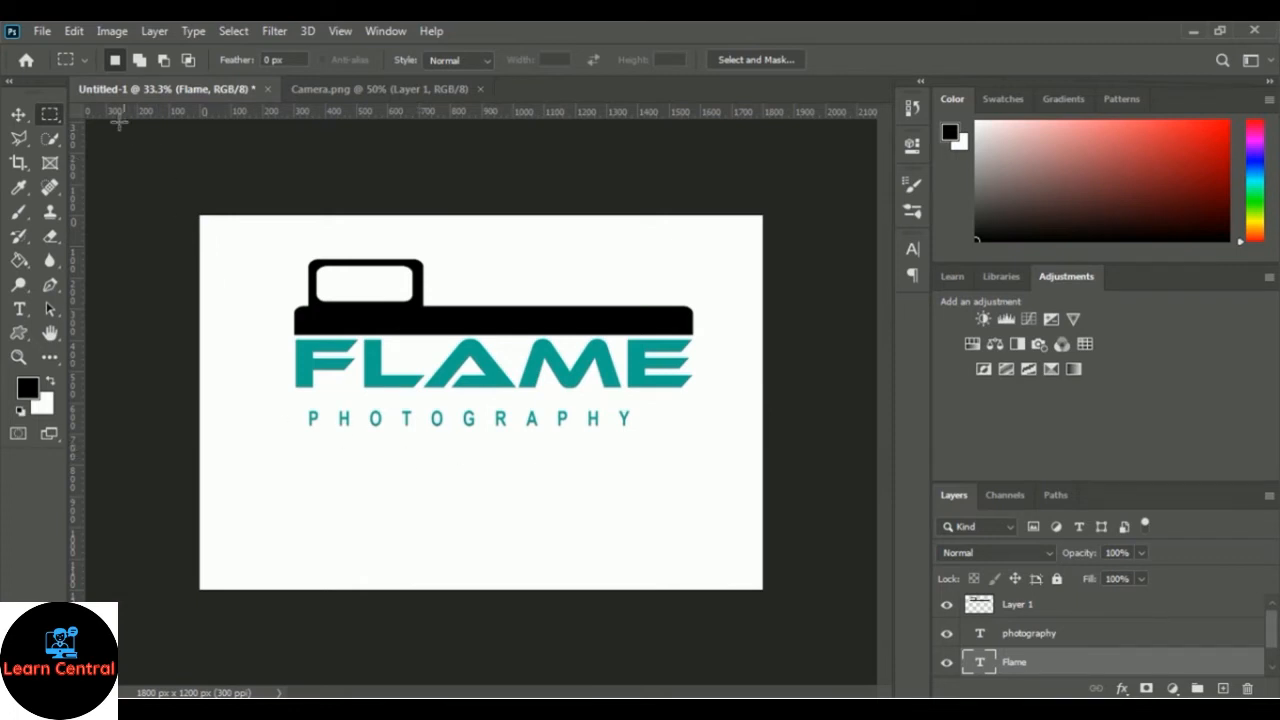
{"action": "left_click", "coordinate": [75, 33]}
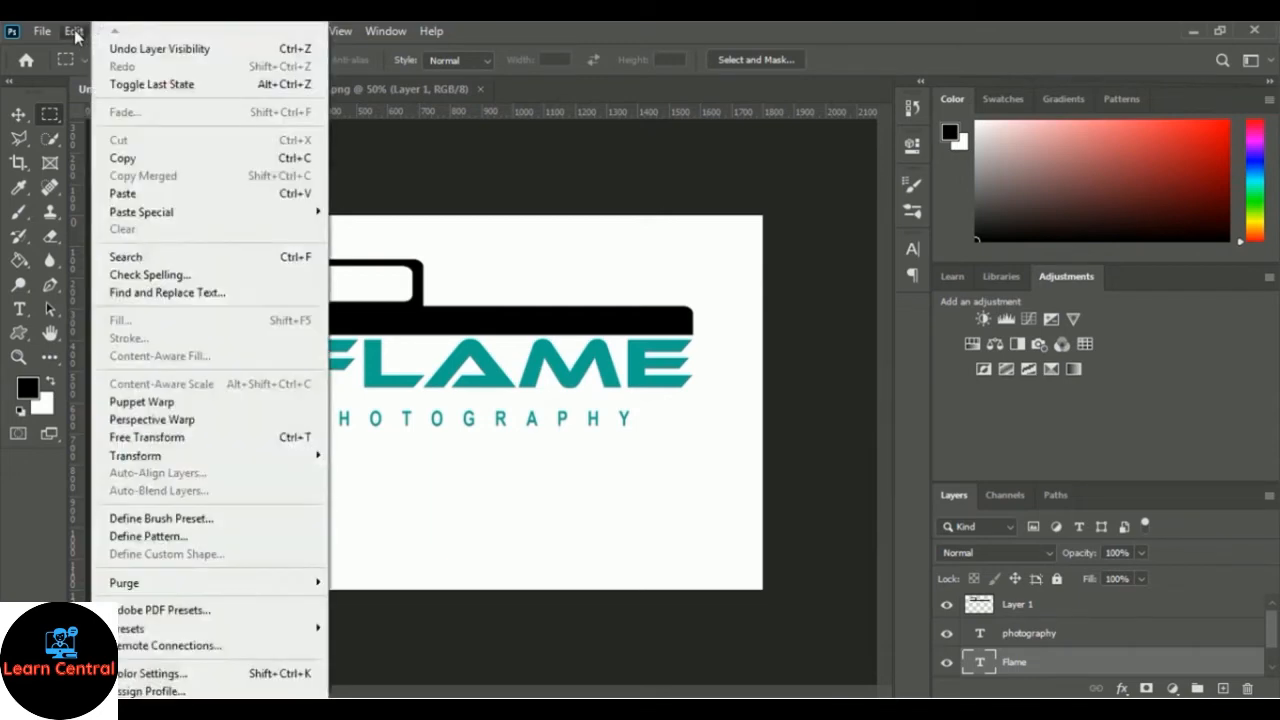
{"action": "left_click", "coordinate": [220, 195]}
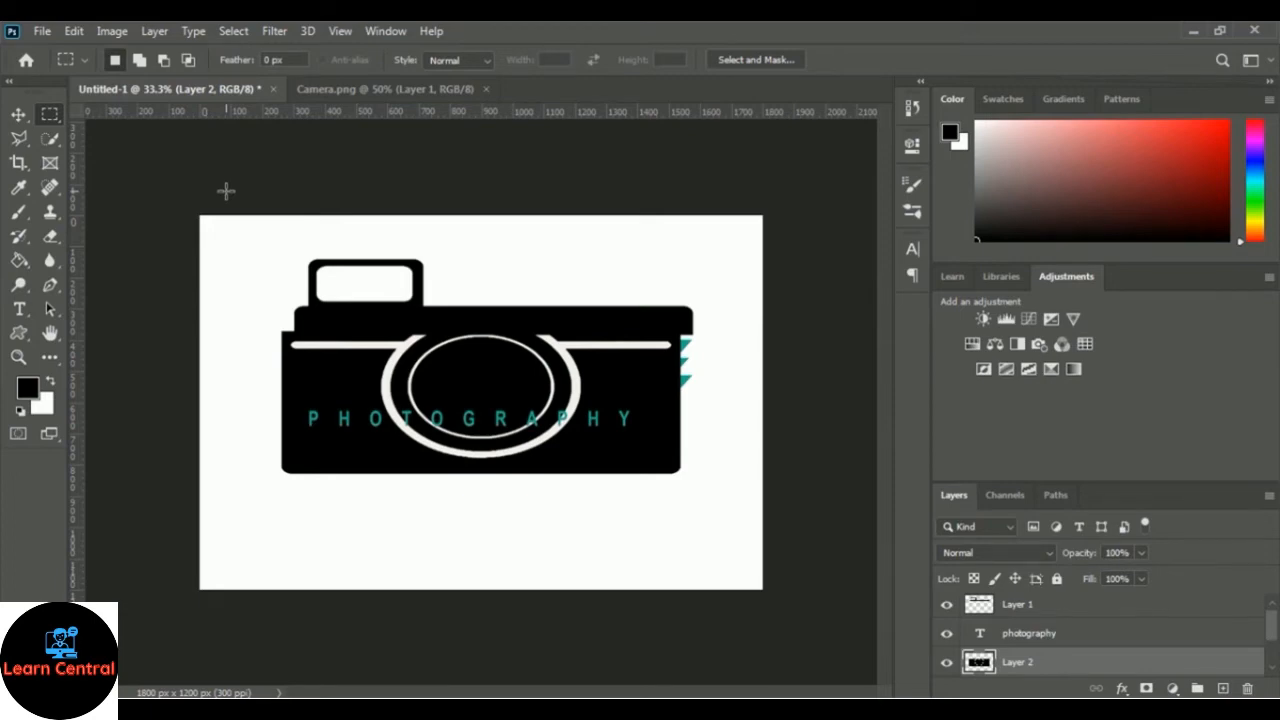
- Free-transform the pasted camera body to about 40% height, placing it below PHOTOGRAPHY and aligning its sides with the black strip above FLAME
{"action": "key", "text": "ctrl+t"}
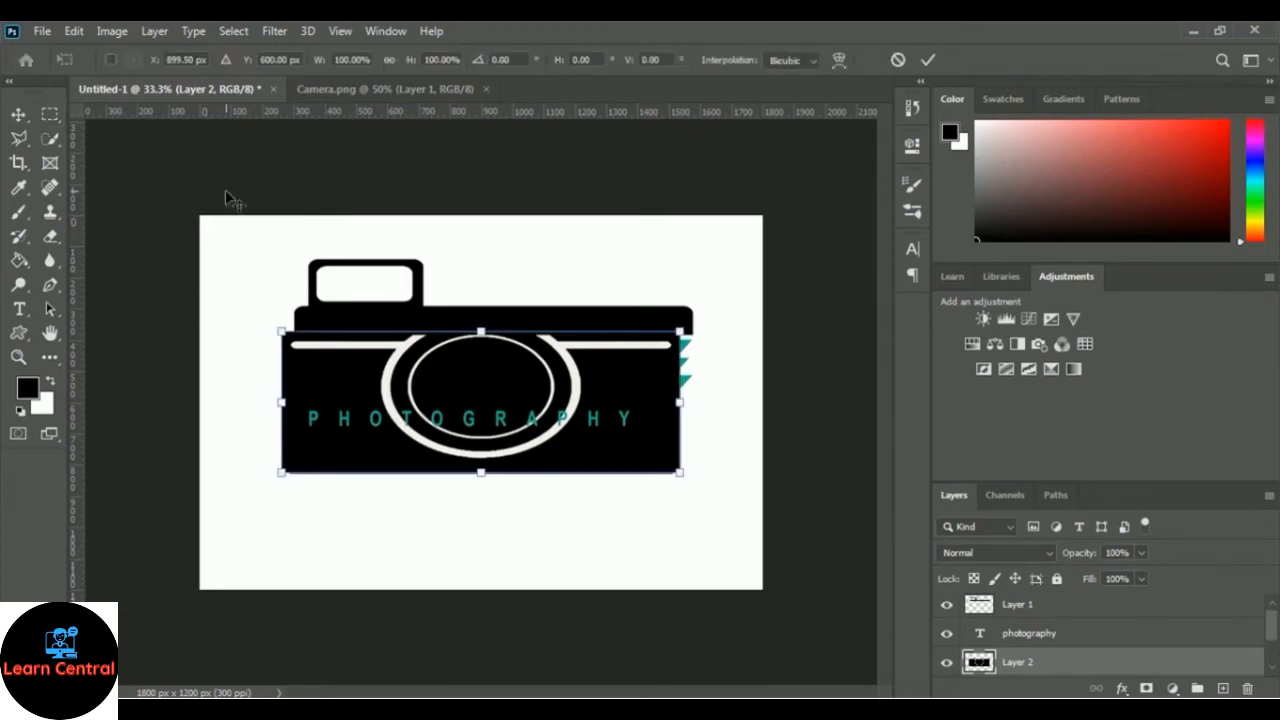
{"action": "left_click_drag", "start_coordinate": [624, 378], "coordinate": [633, 436]}
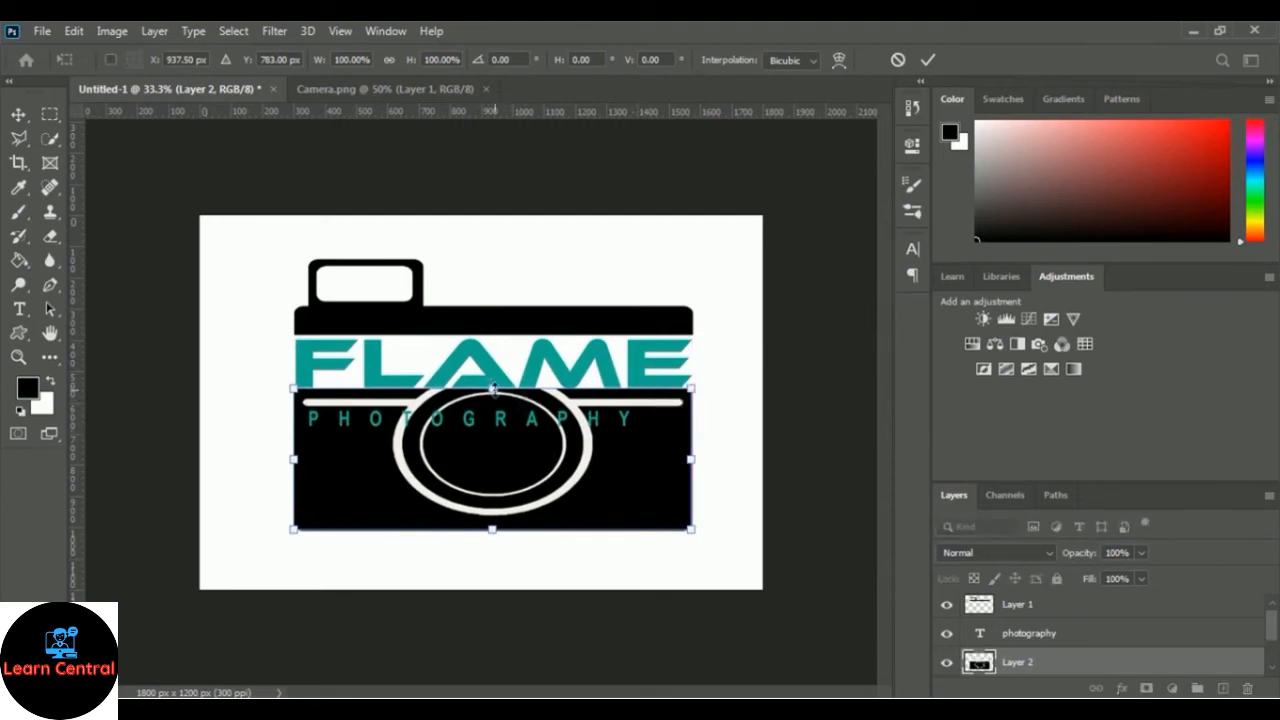
{"action": "left_click_drag", "start_coordinate": [492, 388], "coordinate": [495, 454]}
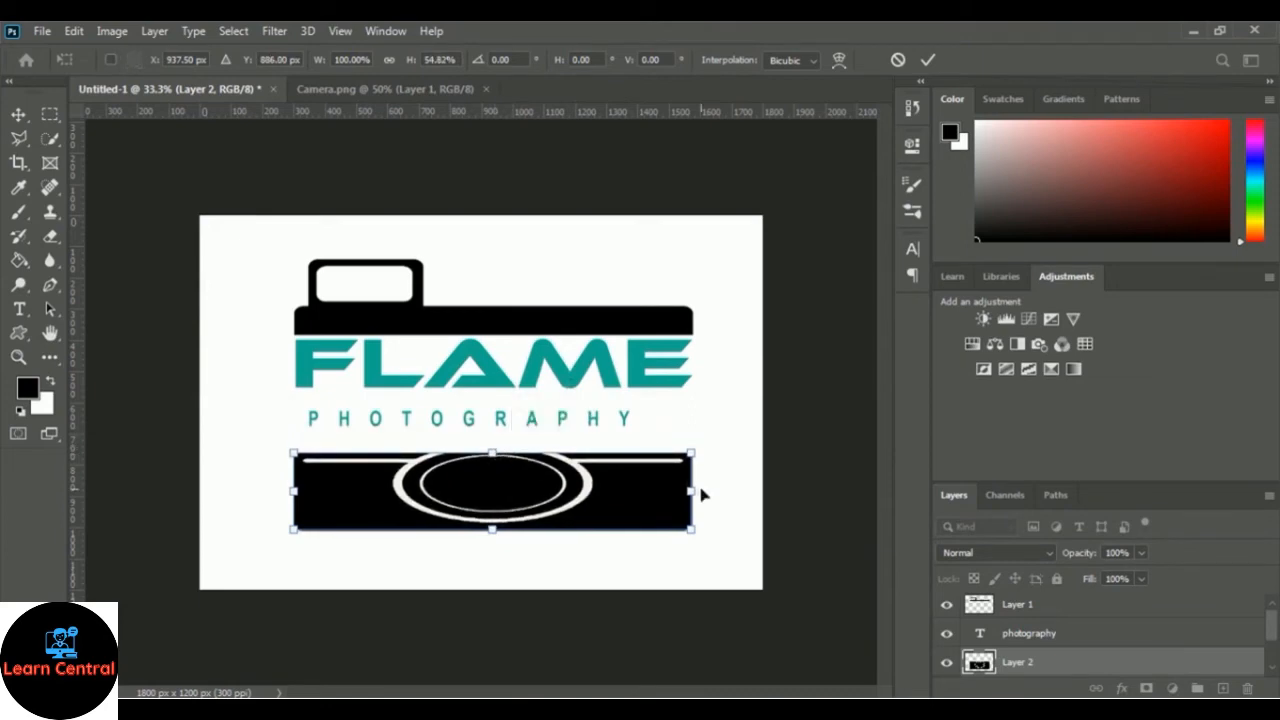
{"action": "left_click_drag", "start_coordinate": [690, 491], "coordinate": [692, 492]}
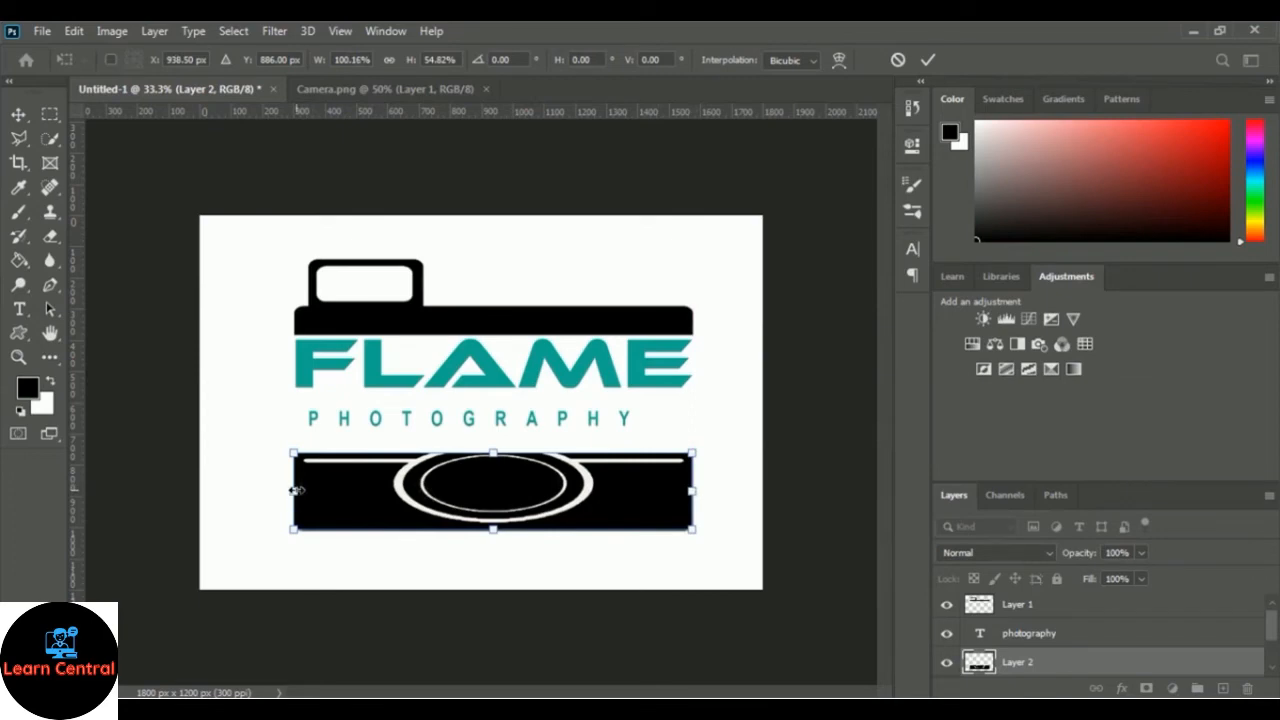
{"action": "left_click_drag", "start_coordinate": [296, 491], "coordinate": [297, 491]}
{"action": "left_click_drag", "start_coordinate": [493, 528], "coordinate": [493, 517]}
{"action": "left_click_drag", "start_coordinate": [493, 455], "coordinate": [491, 460]}
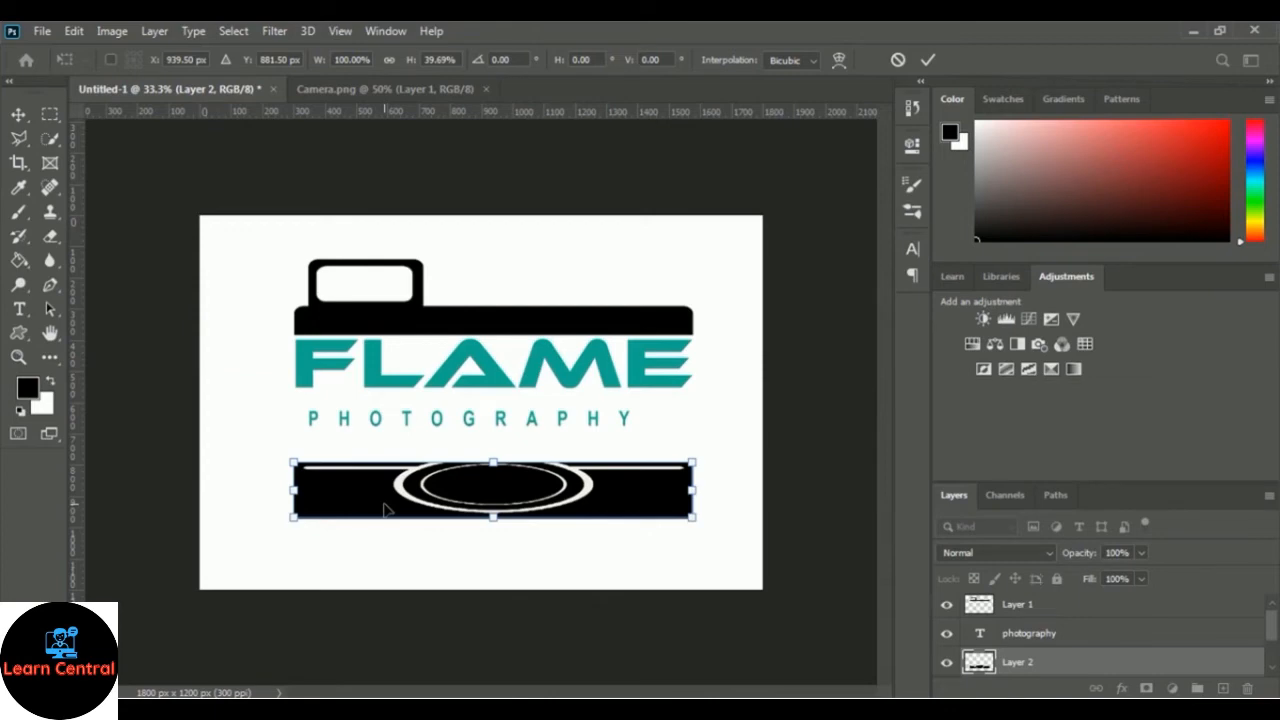
{"action": "key", "text": "Return"}
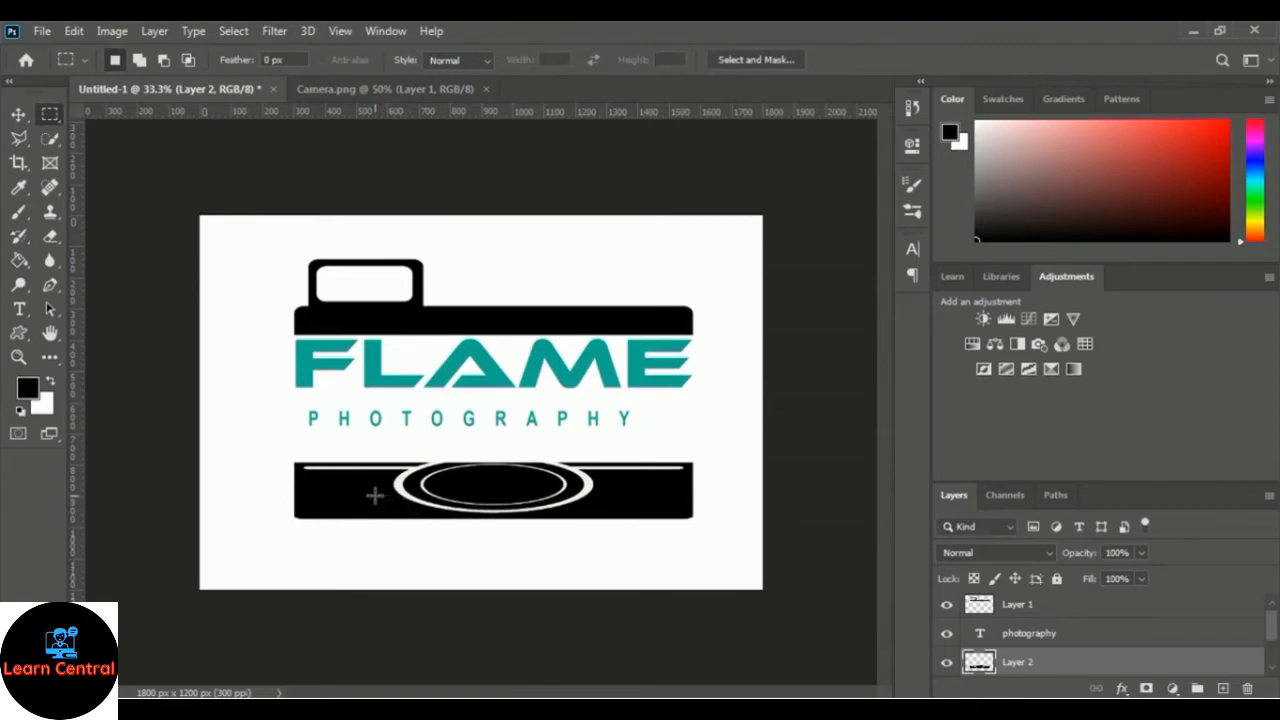
- Quick-select the lower camera body, paint its white lens rings and line over with the black Brush, and deselect
{"action": "left_click", "coordinate": [50, 139]}
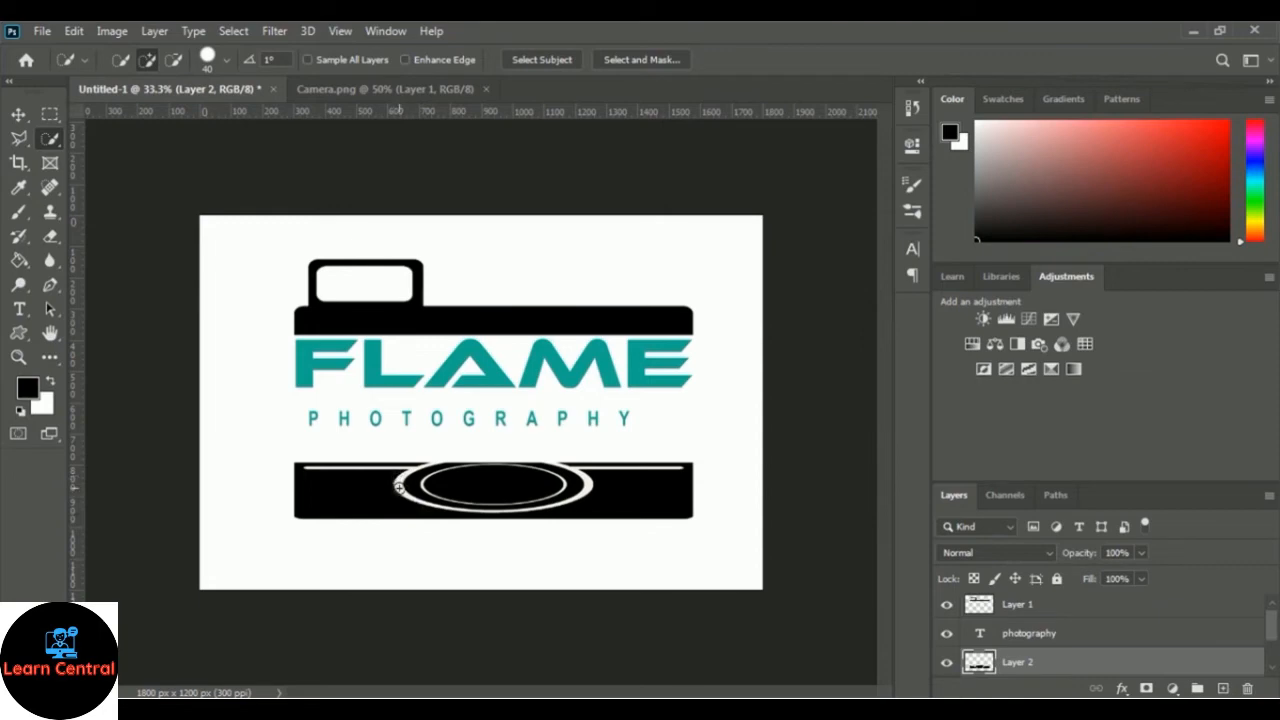
{"action": "mouse_move", "coordinate": [404, 494]}
{"action": "left_mouse_down"}
{"action": "mouse_move", "coordinate": [494, 494]}
{"action": "mouse_move", "coordinate": [353, 516]}
{"action": "mouse_move", "coordinate": [362, 500]}
{"action": "mouse_move", "coordinate": [341, 493]}
{"action": "mouse_move", "coordinate": [395, 488]}
{"action": "left_mouse_up"}
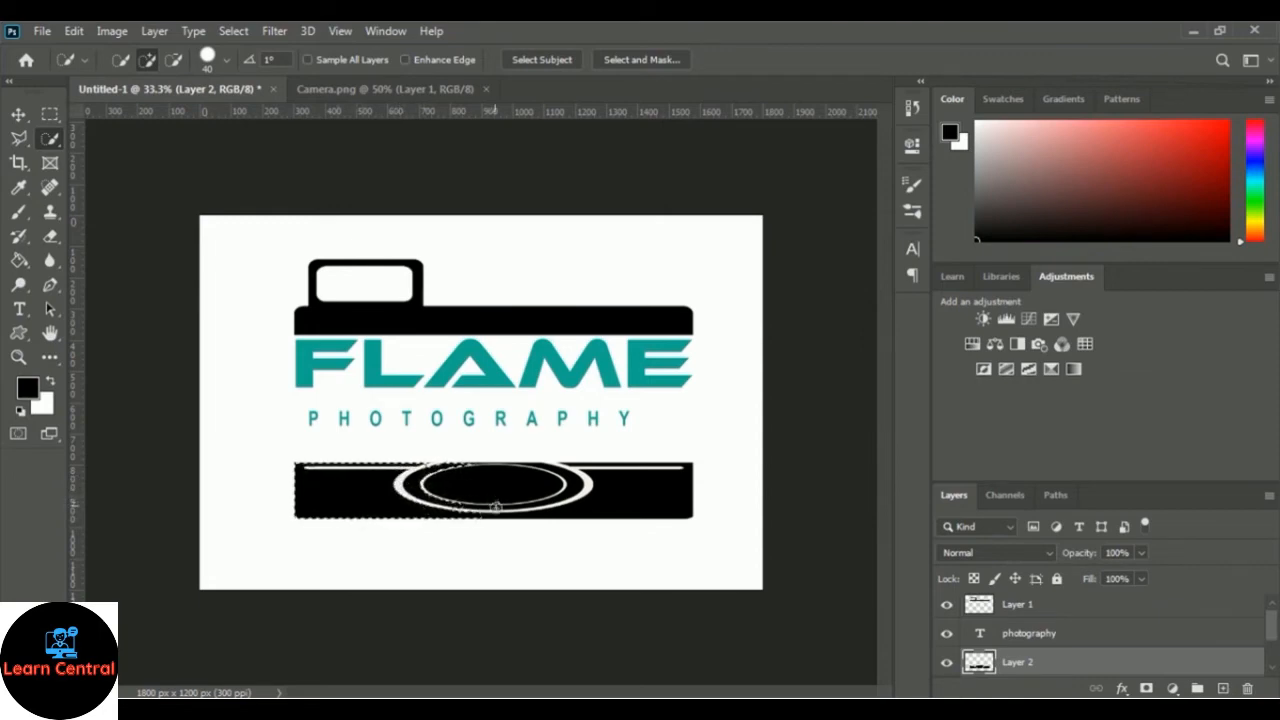
{"action": "left_click_drag", "start_coordinate": [495, 510], "coordinate": [584, 488]}
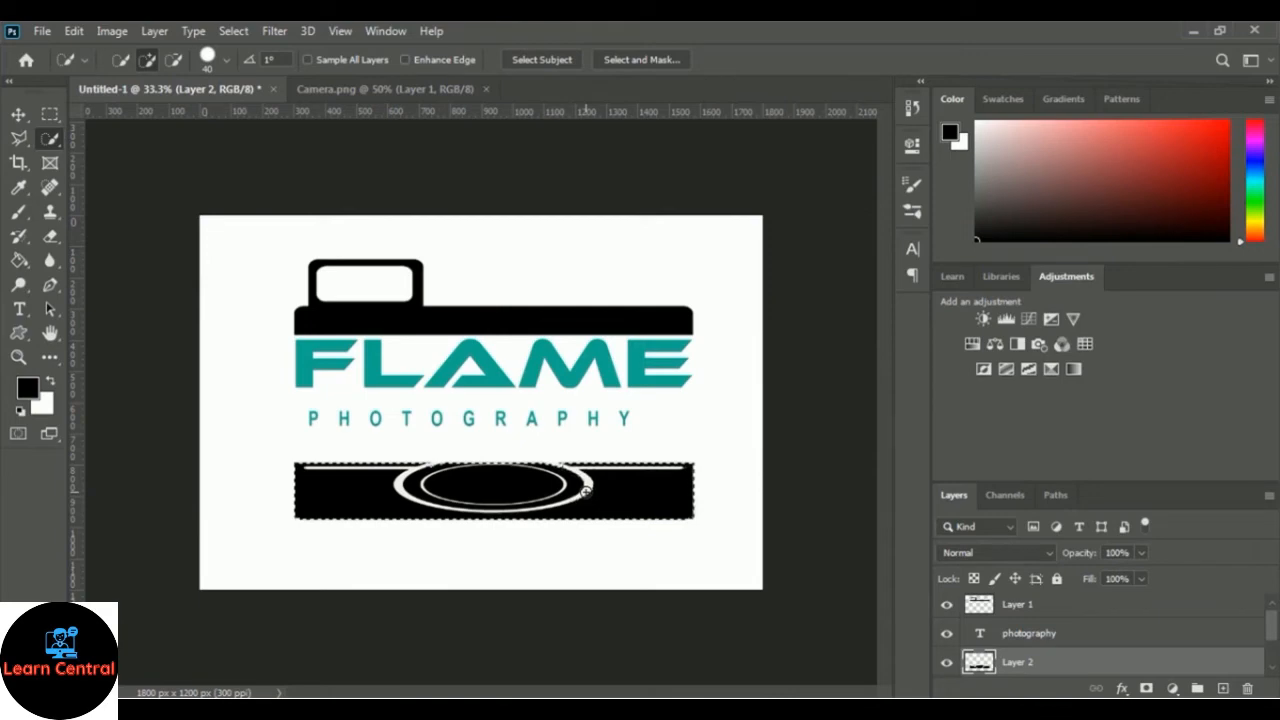
{"action": "left_click", "coordinate": [19, 213]}
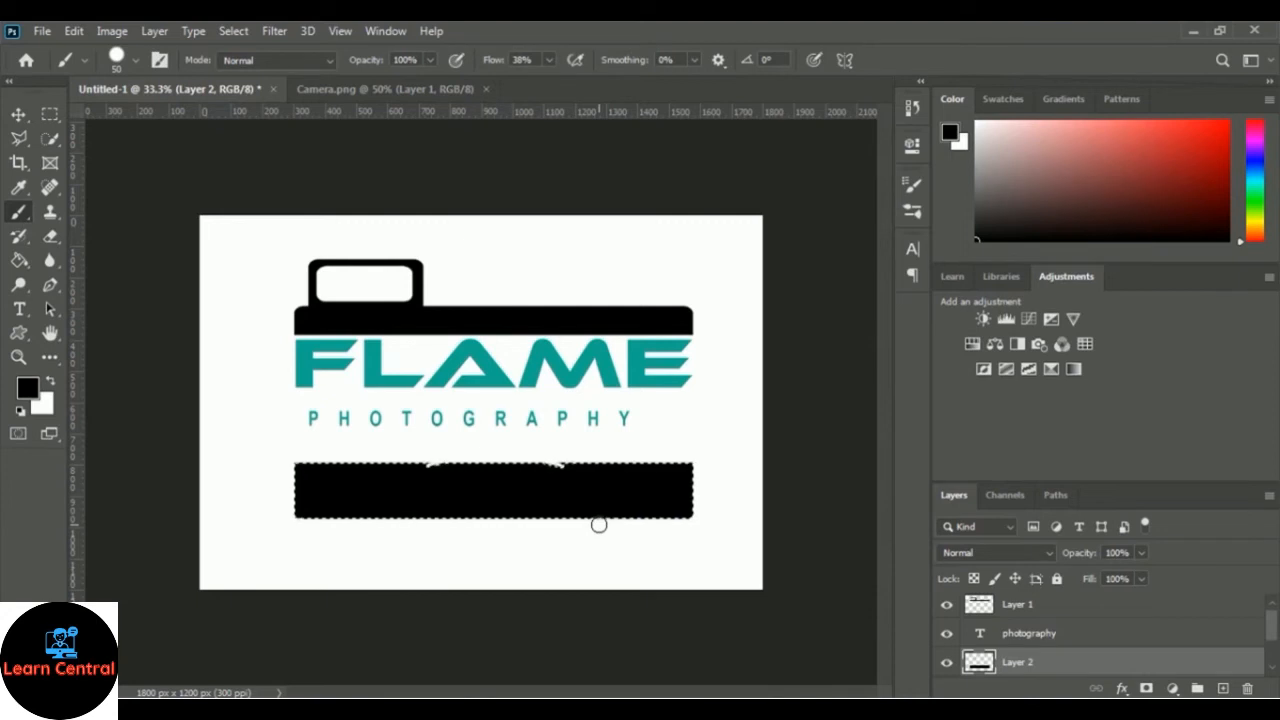
{"action": "key", "text": "ctrl+d"}
- Delete the upper edge of the lower black bar, including the leftover white arcs, with a rectangular selection and deselect
{"action": "left_click", "coordinate": [49, 113]}
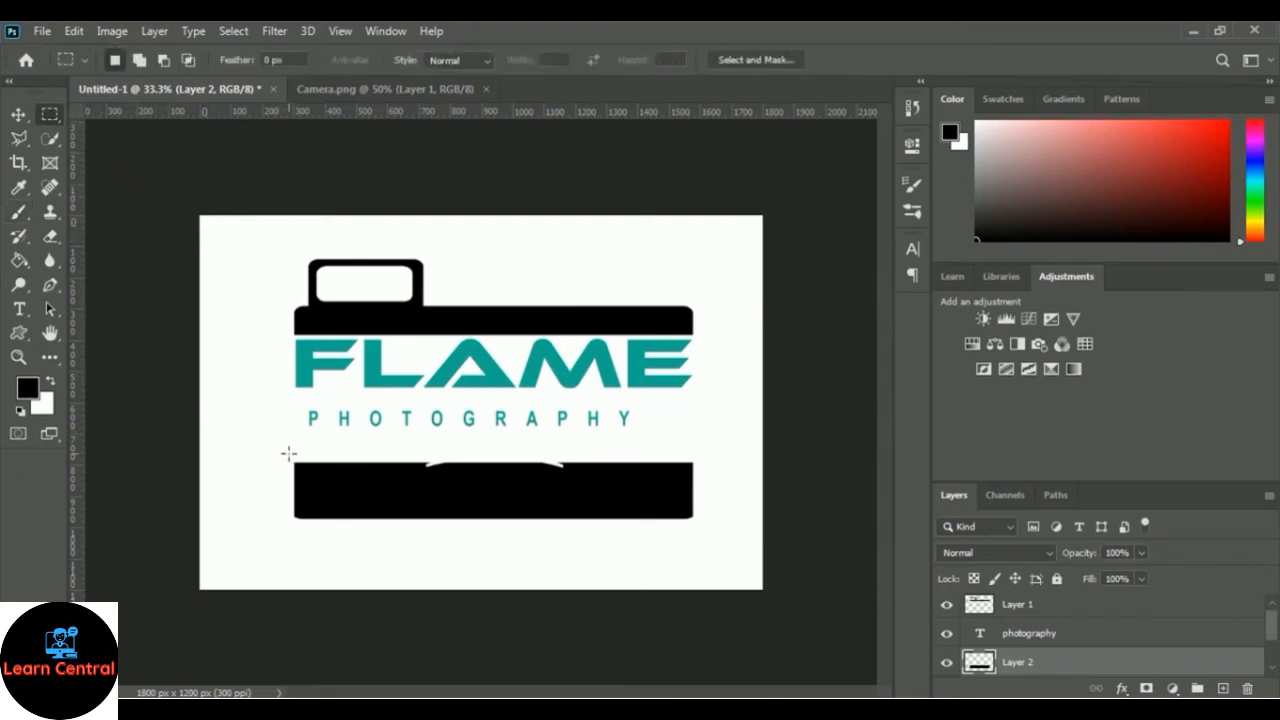
{"action": "left_click_drag", "start_coordinate": [283, 450], "coordinate": [707, 475]}
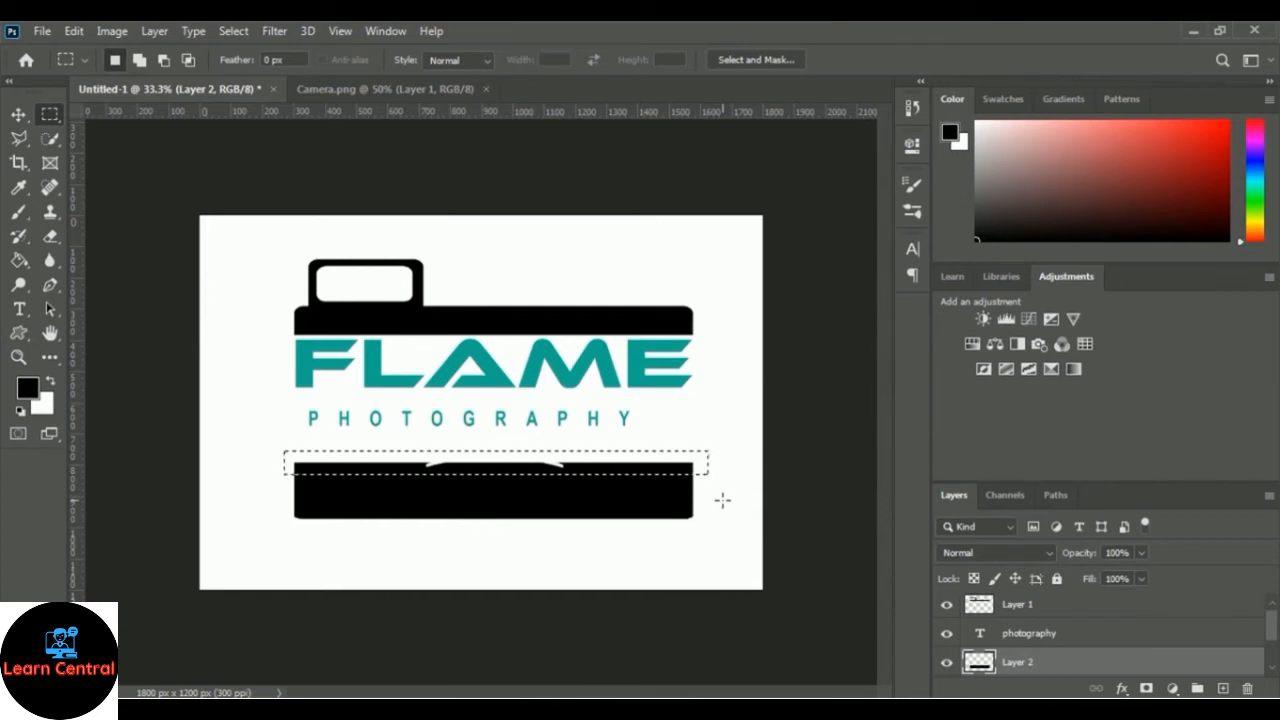
{"action": "key", "text": "Delete"}
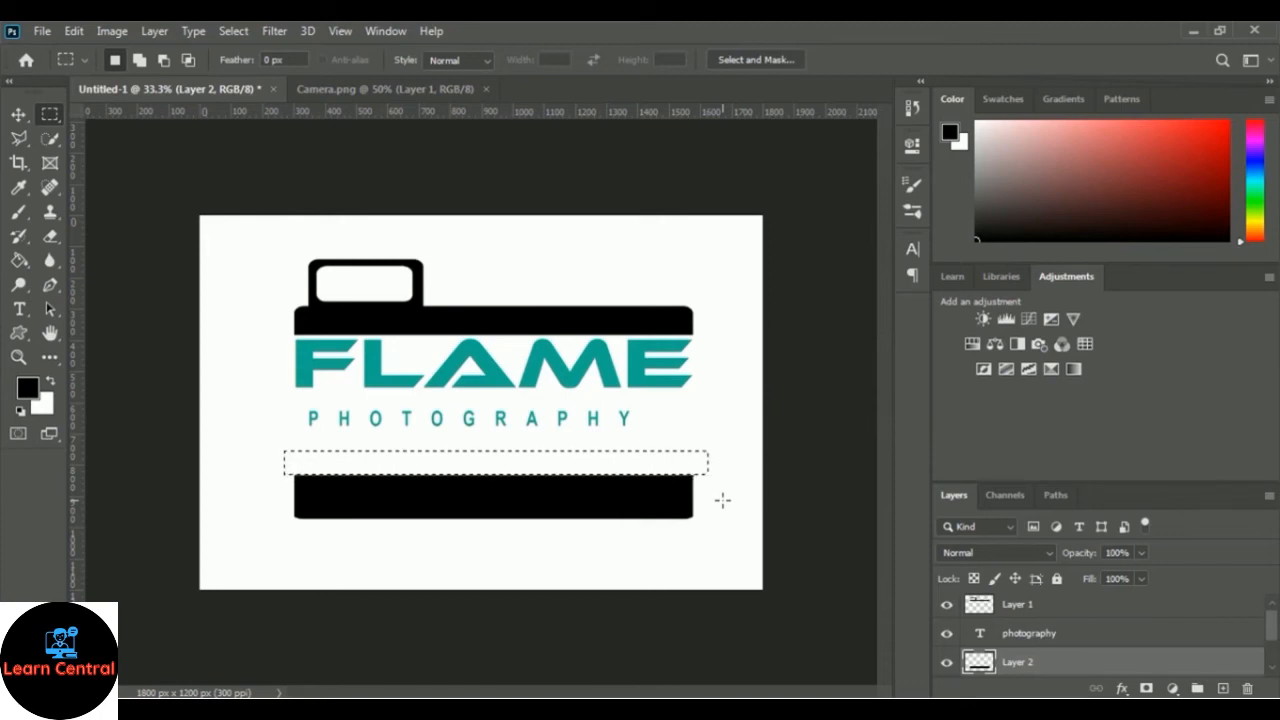
{"action": "key", "text": "ctrl+d"}
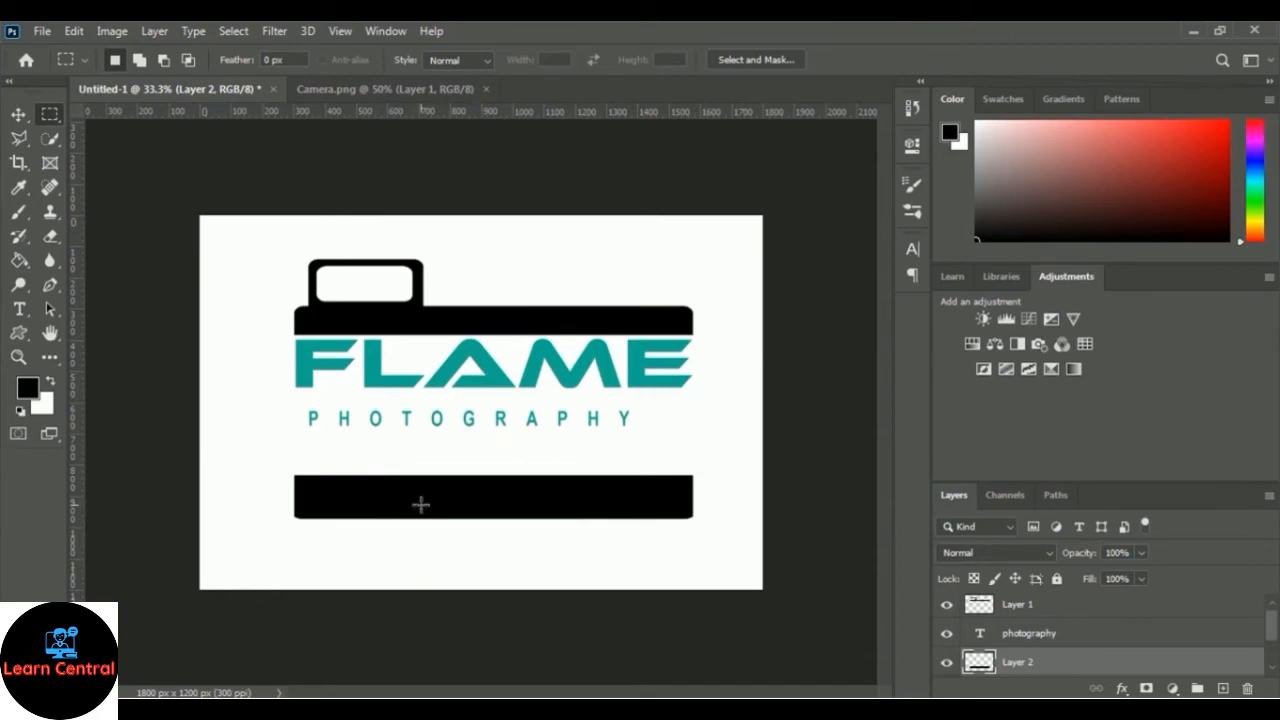
- Move the lower black bar up behind the PHOTOGRAPHY text, just below FLAME, using Free Transform
{"action": "key", "text": "ctrl+t"}
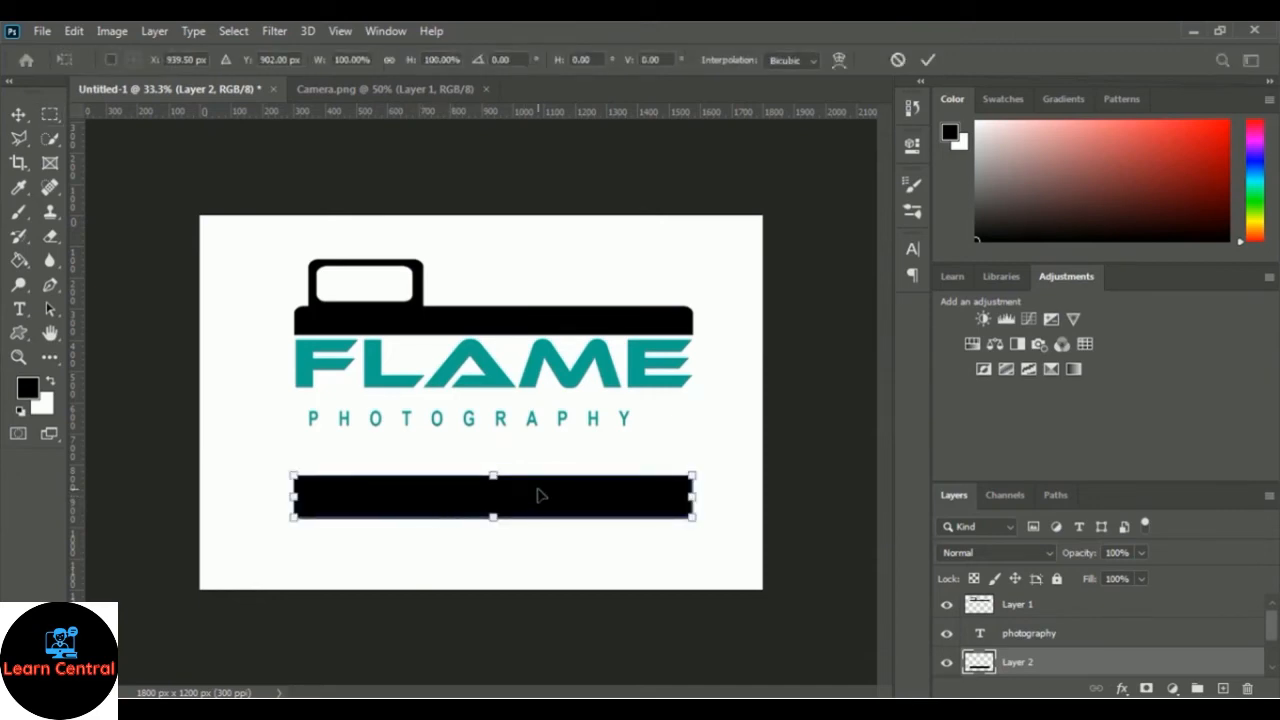
{"action": "left_click_drag", "start_coordinate": [538, 494], "coordinate": [540, 410]}
{"action": "key", "text": "Return"}
{"action": "key", "text": "m"}
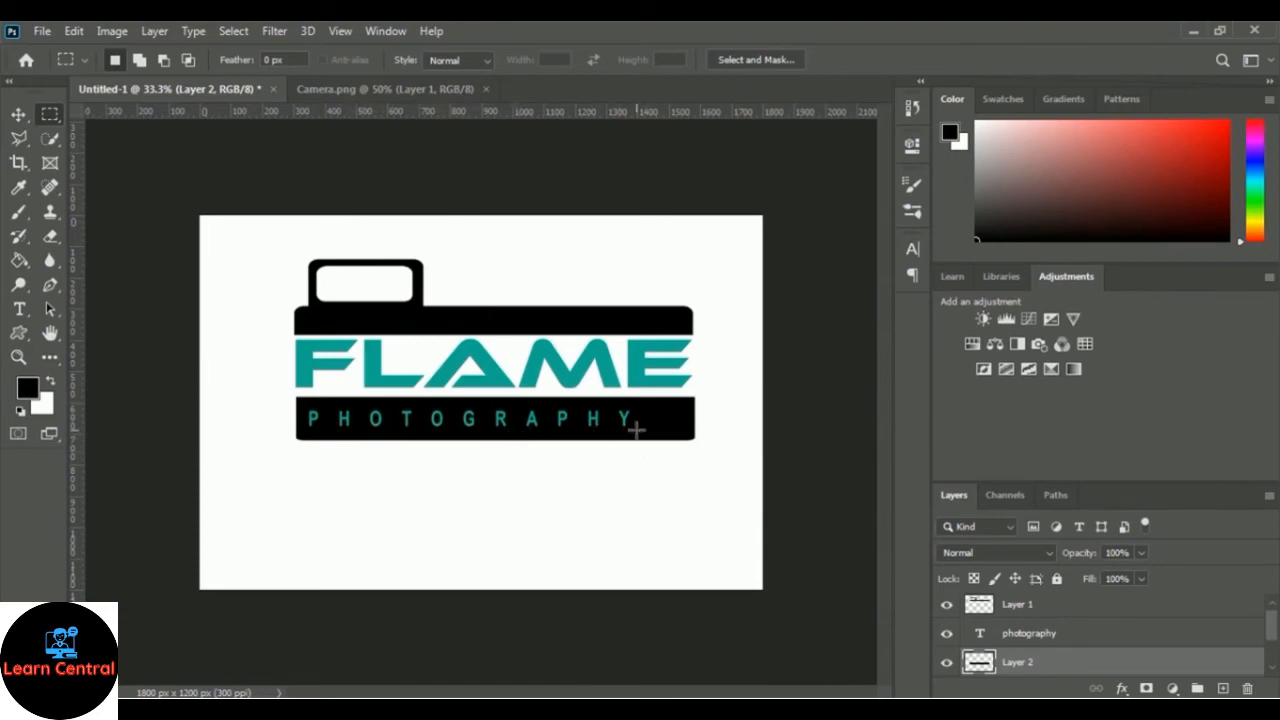
- Free-transform the photography text layer to about 118% width so it spans the black bar
{"action": "left_click", "coordinate": [1020, 642]}
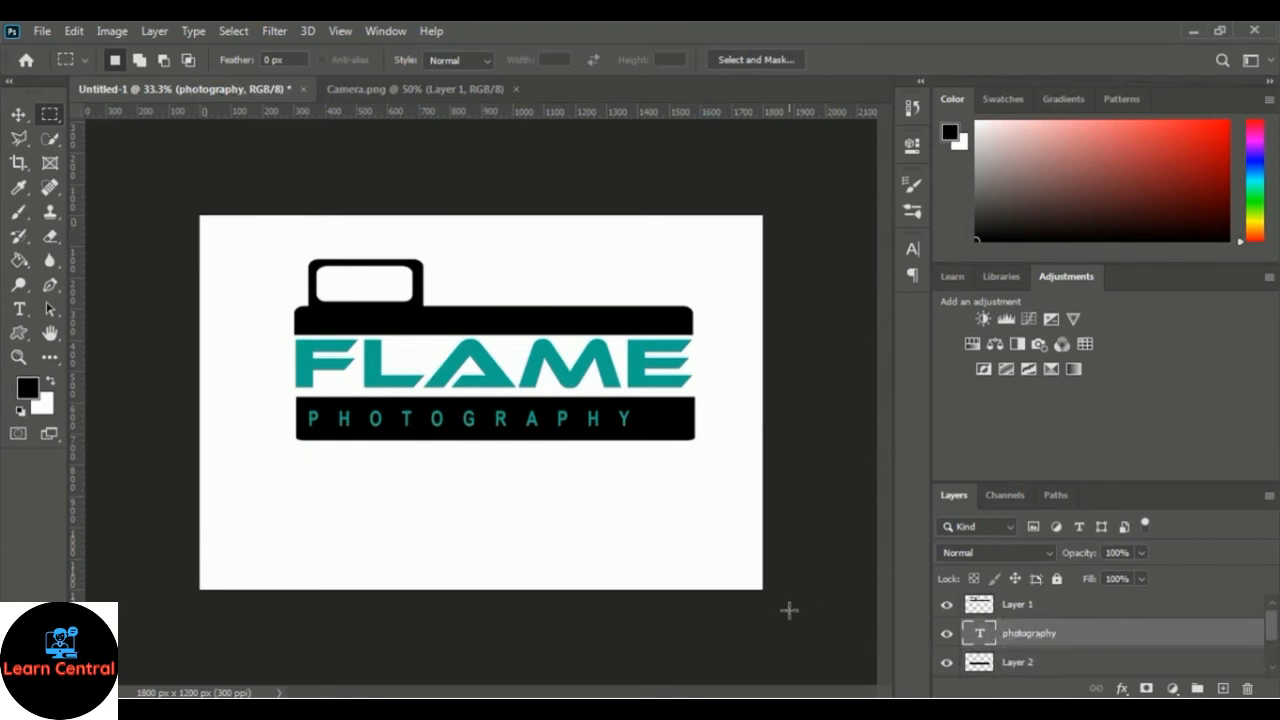
{"action": "key", "text": "ctrl+t"}
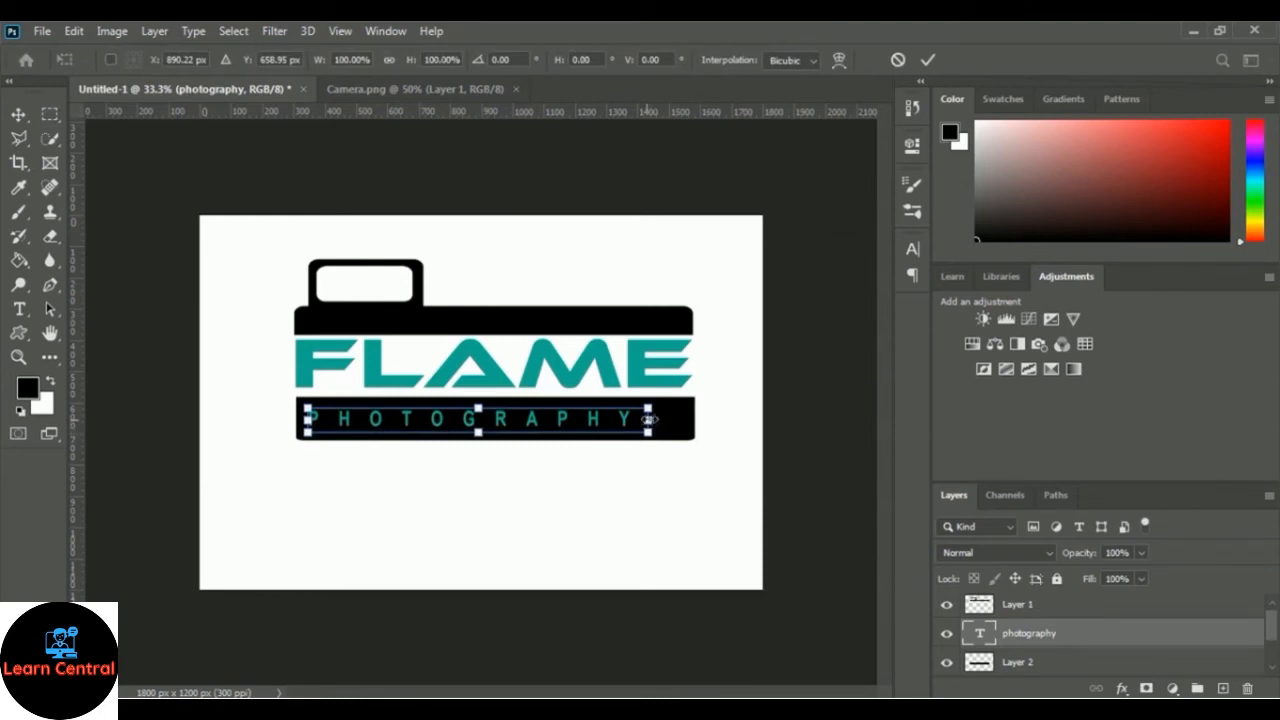
{"action": "left_click_drag", "start_coordinate": [649, 420], "coordinate": [700, 419]}
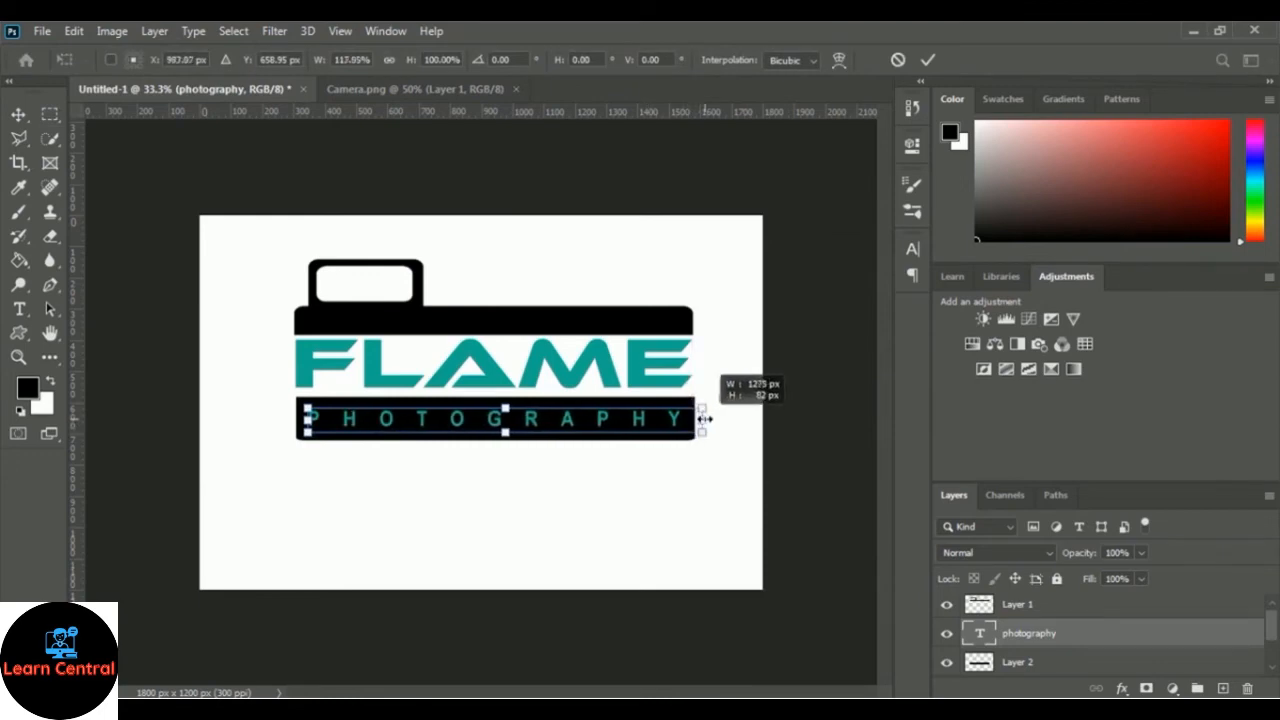
{"action": "key", "text": "Return"}
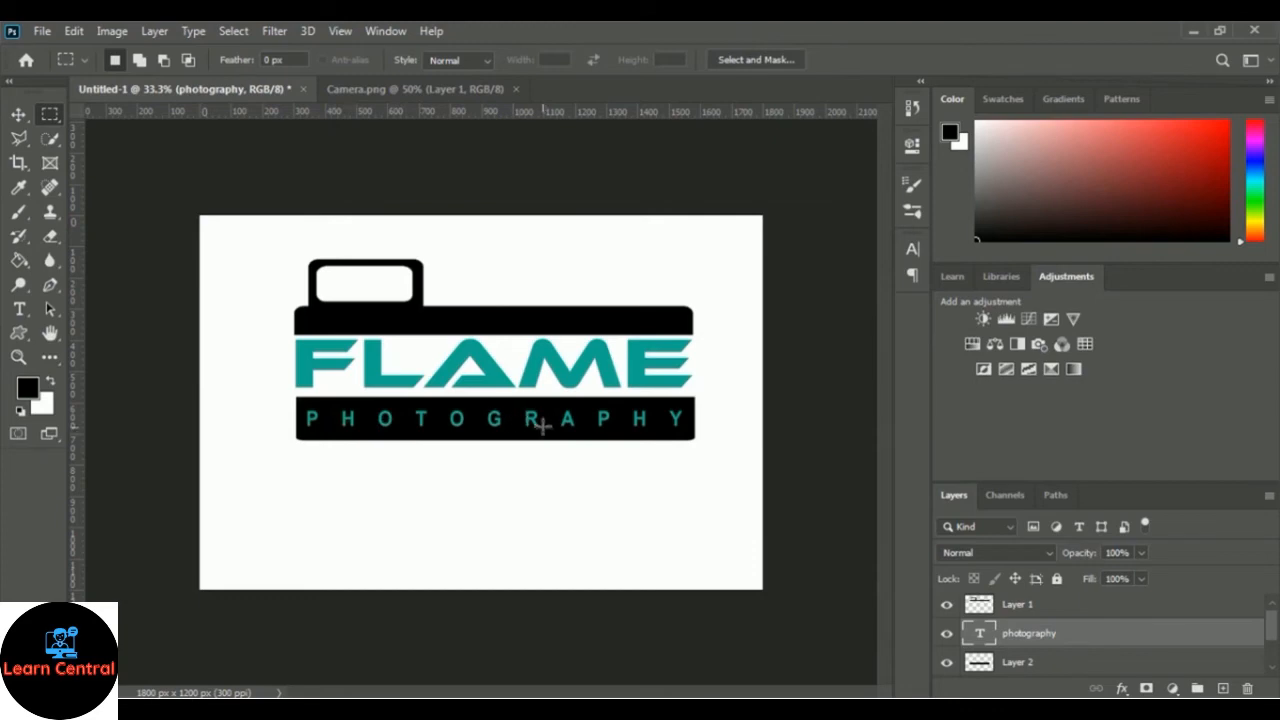
- Change the PHOTOGRAPHY text color to white (ffffff) and commit the text edit
{"action": "double_click", "coordinate": [979, 634]}
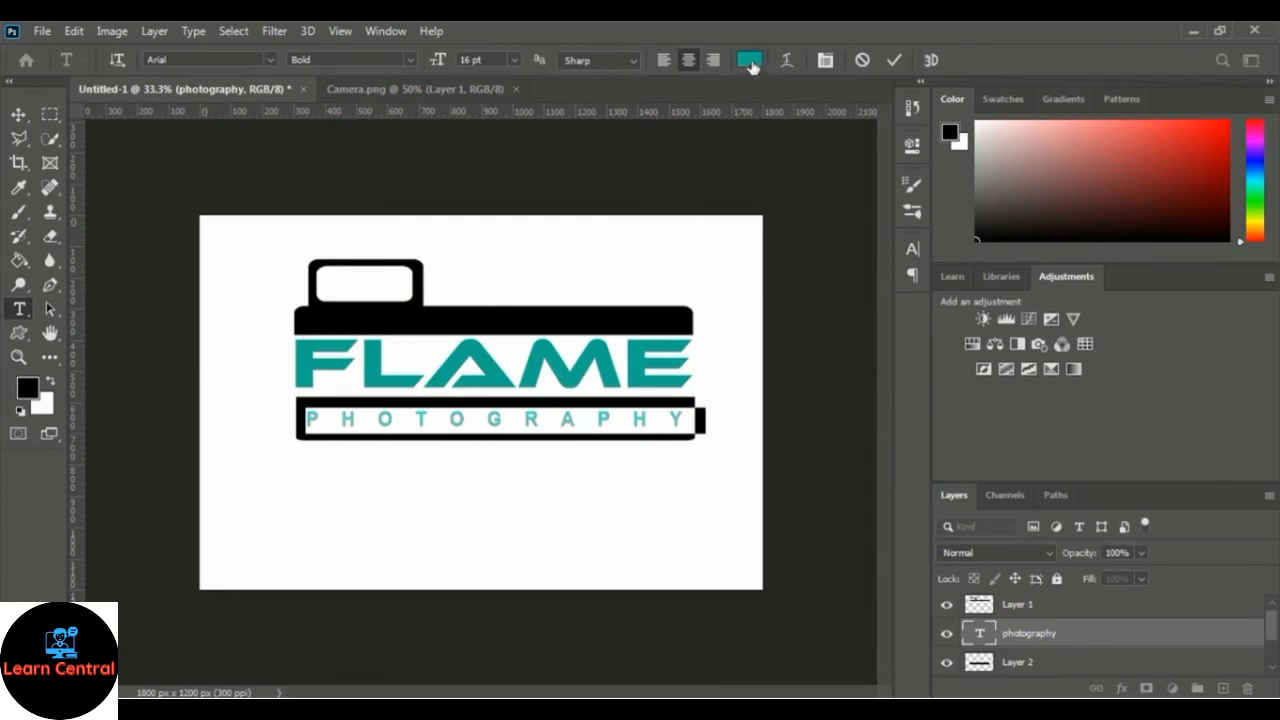
{"action": "left_click", "coordinate": [750, 61]}
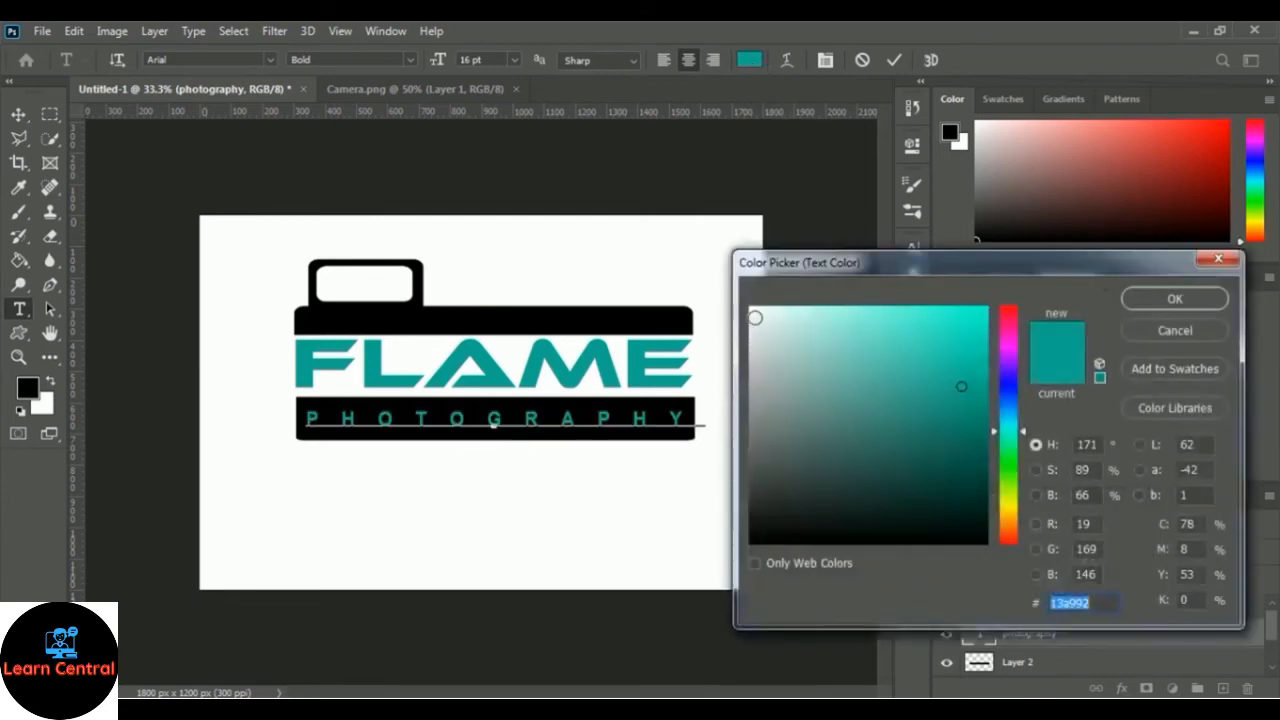
{"action": "left_click_drag", "start_coordinate": [755, 313], "coordinate": [736, 294]}
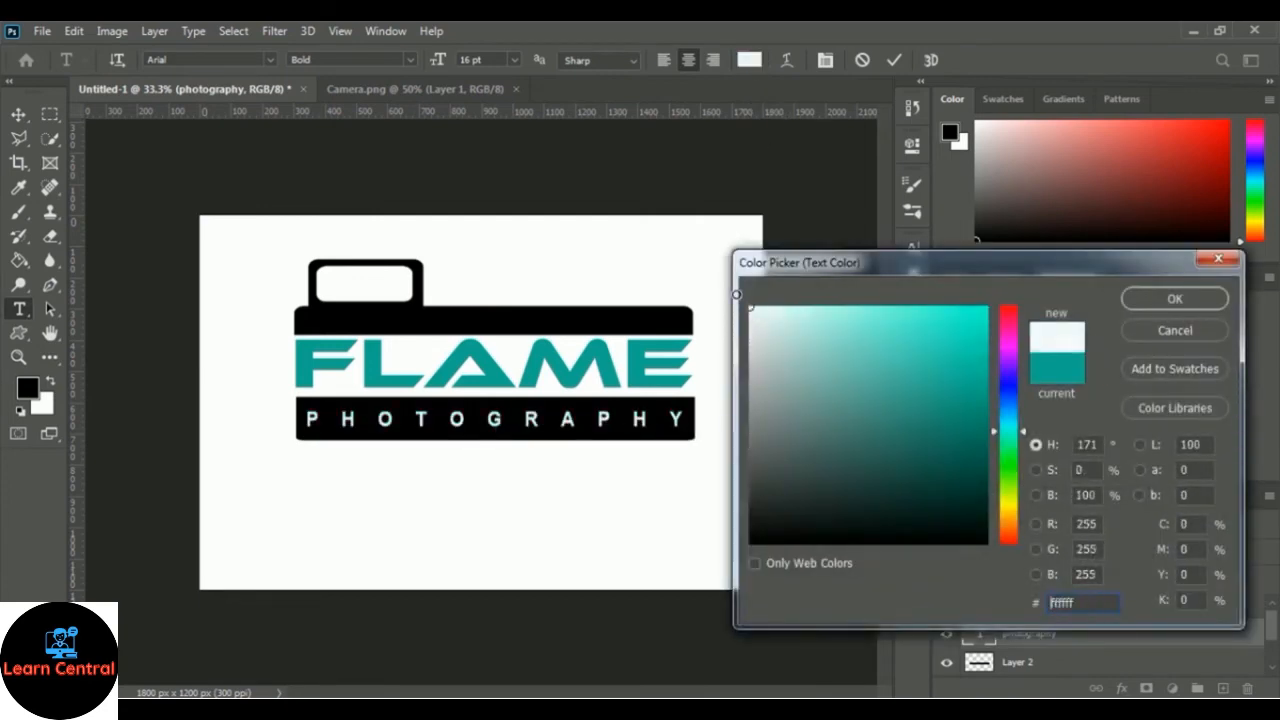
{"action": "left_click", "coordinate": [1173, 298]}
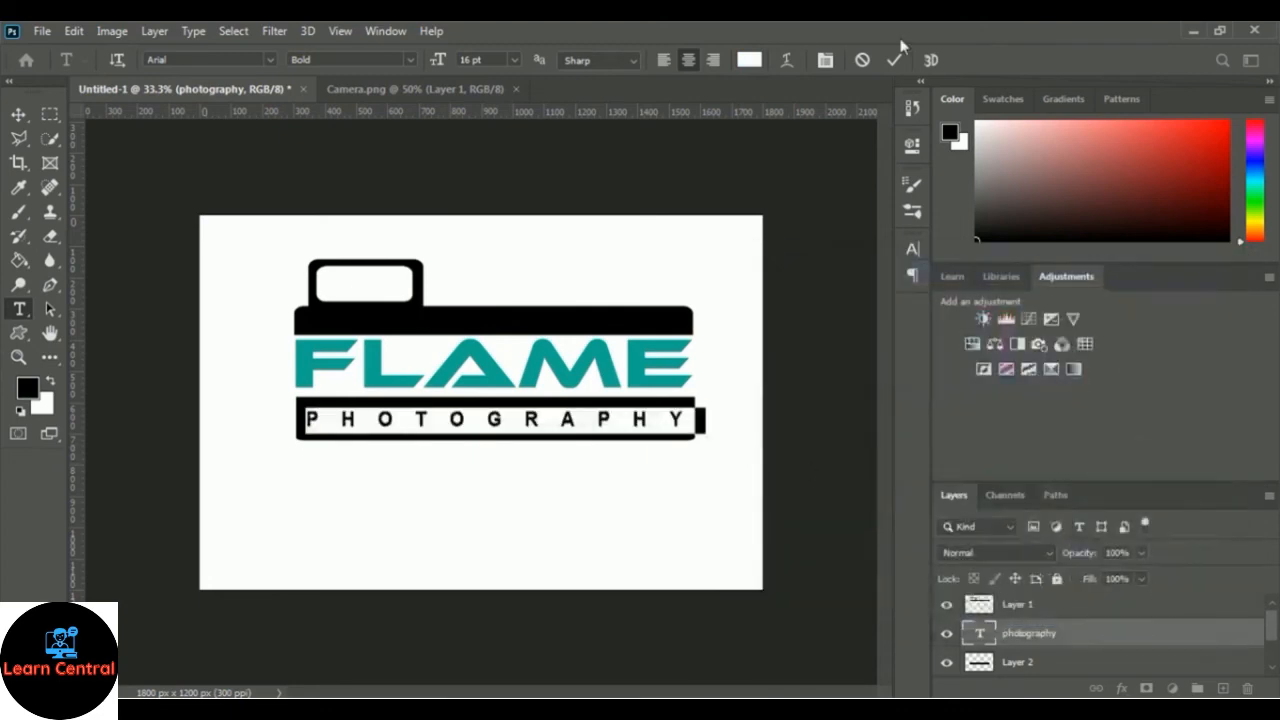
{"action": "left_click", "coordinate": [894, 61]}
{"action": "key", "text": "m"}
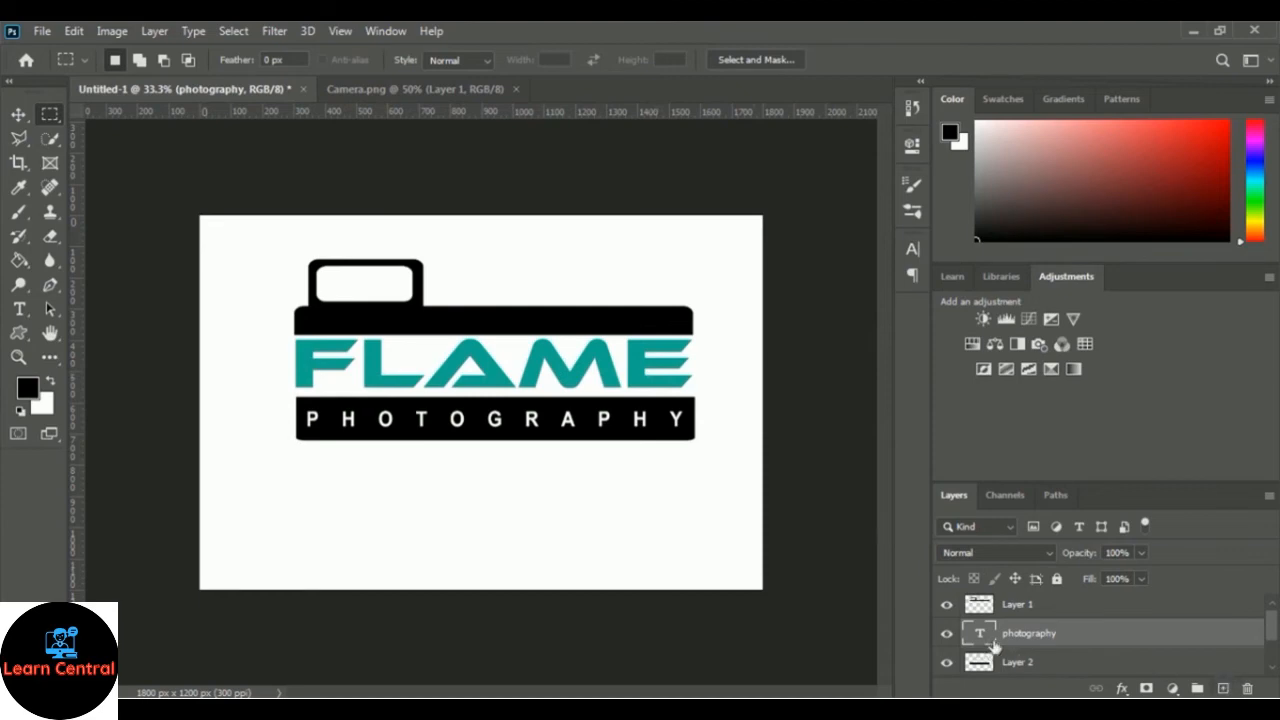
- Change the FLAME text color to black (000000) and commit the text edit
{"action": "scroll", "coordinate": [1273, 673], "scroll_direction": "down", "scroll_amount": 2}
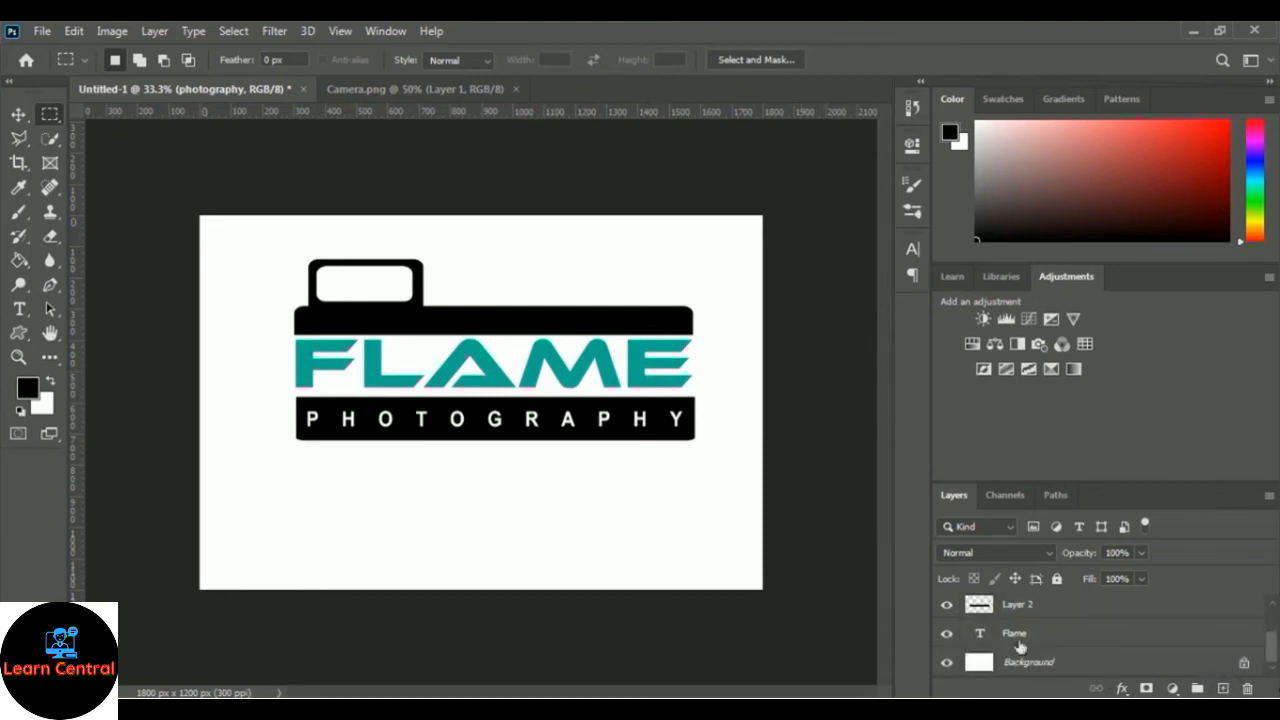
{"action": "left_click", "coordinate": [1015, 638]}
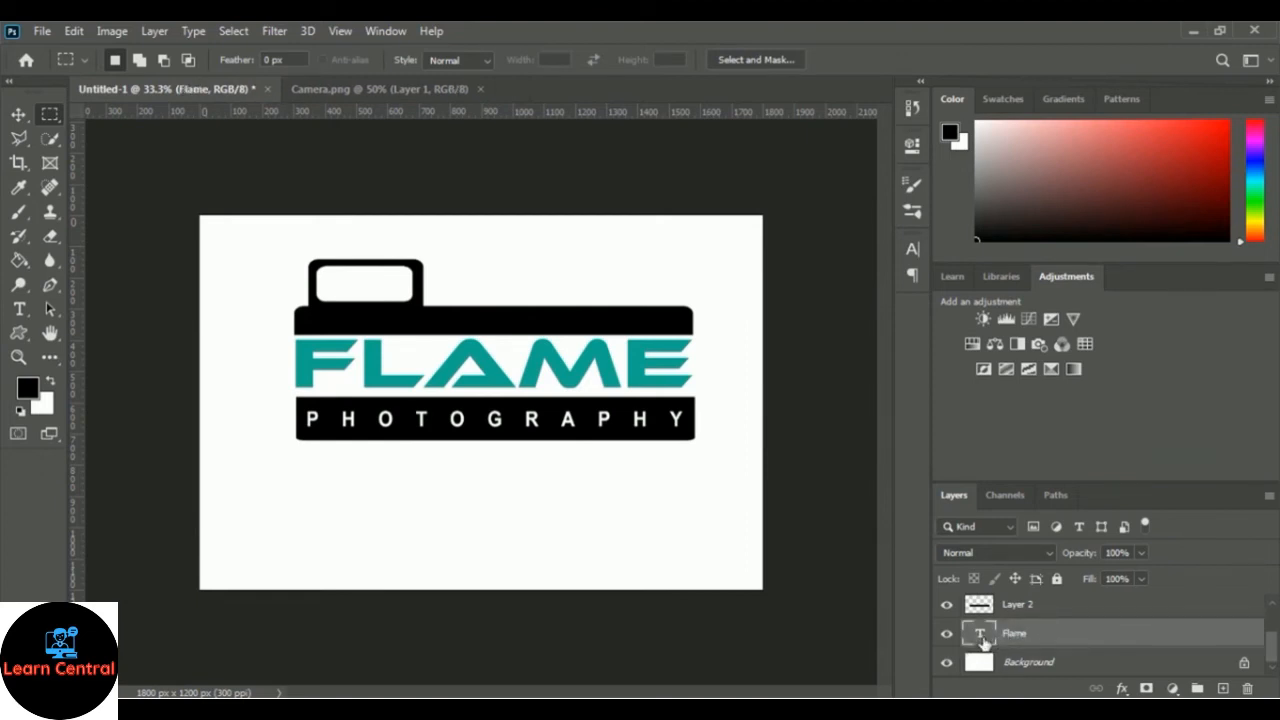
{"action": "double_click", "coordinate": [982, 642]}
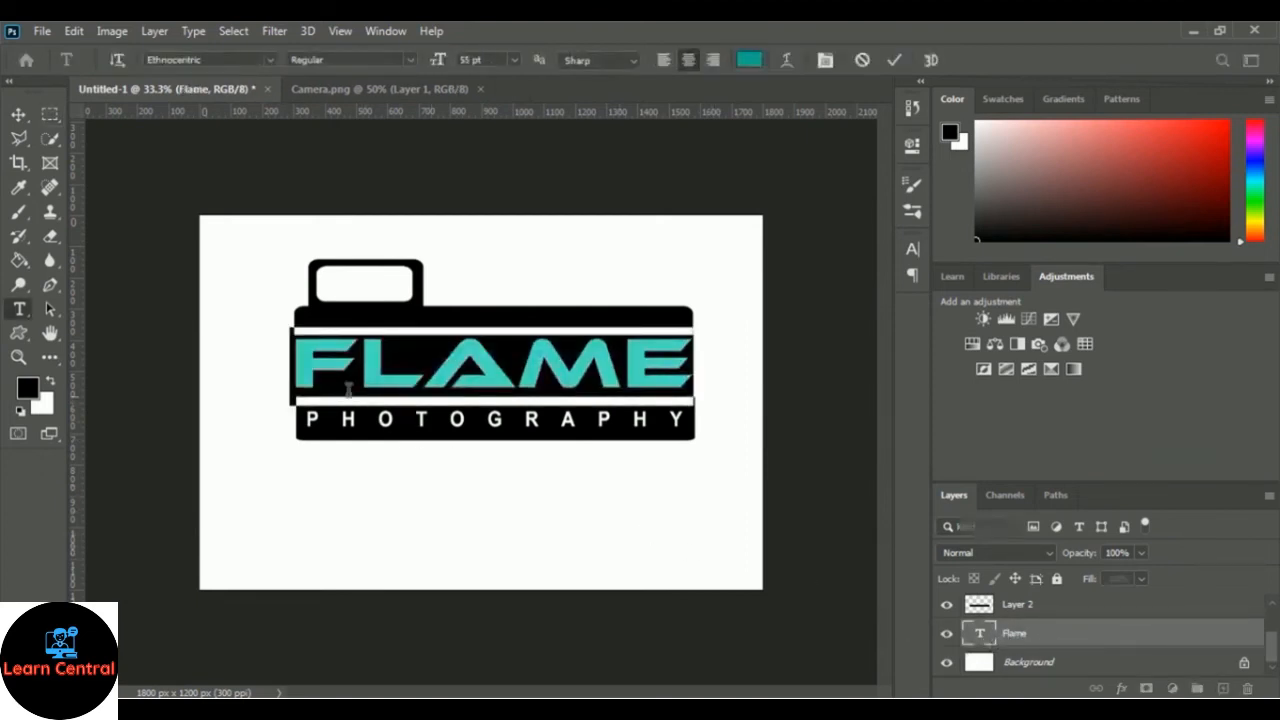
{"action": "left_click", "coordinate": [749, 61]}
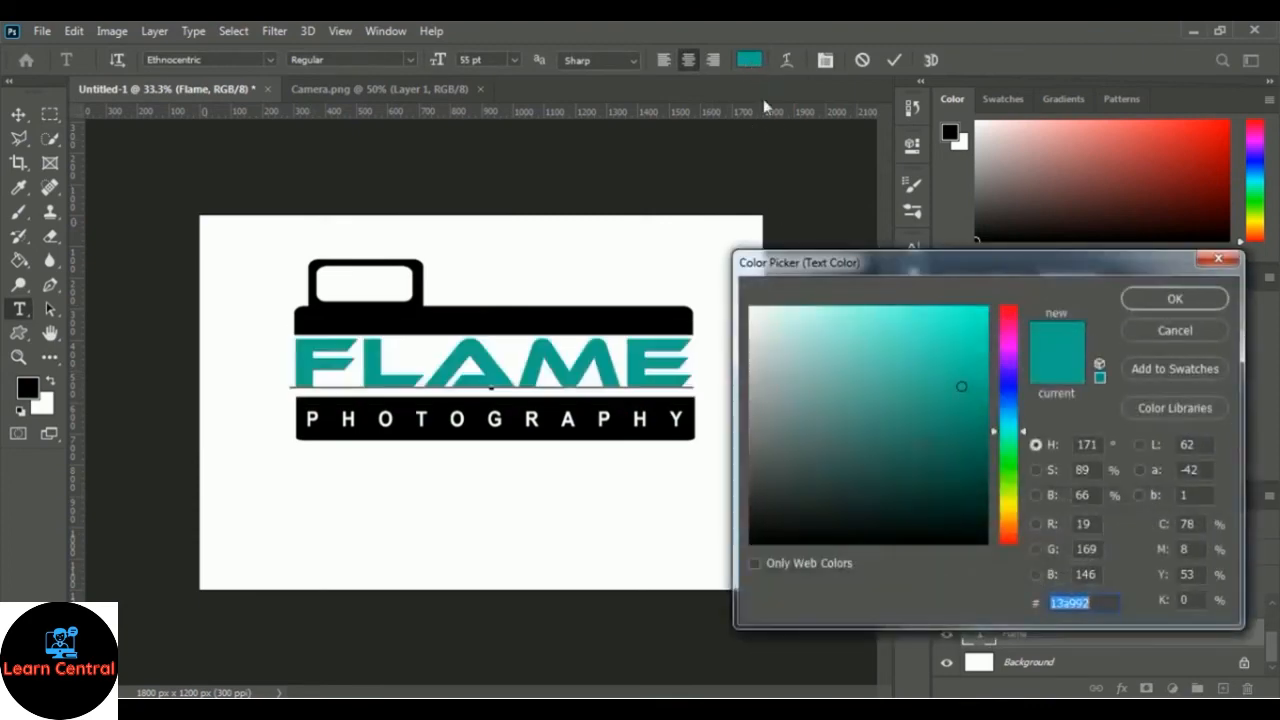
{"action": "left_click", "coordinate": [752, 312]}
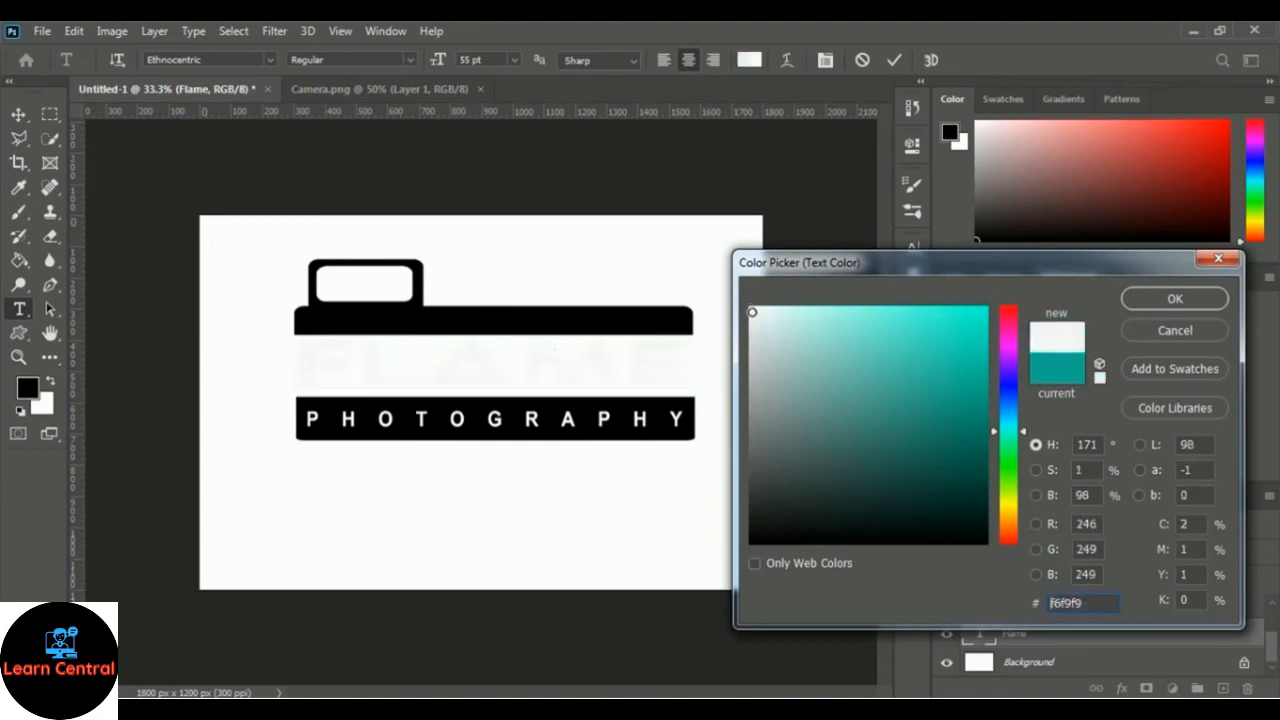
{"action": "left_click", "coordinate": [750, 544]}
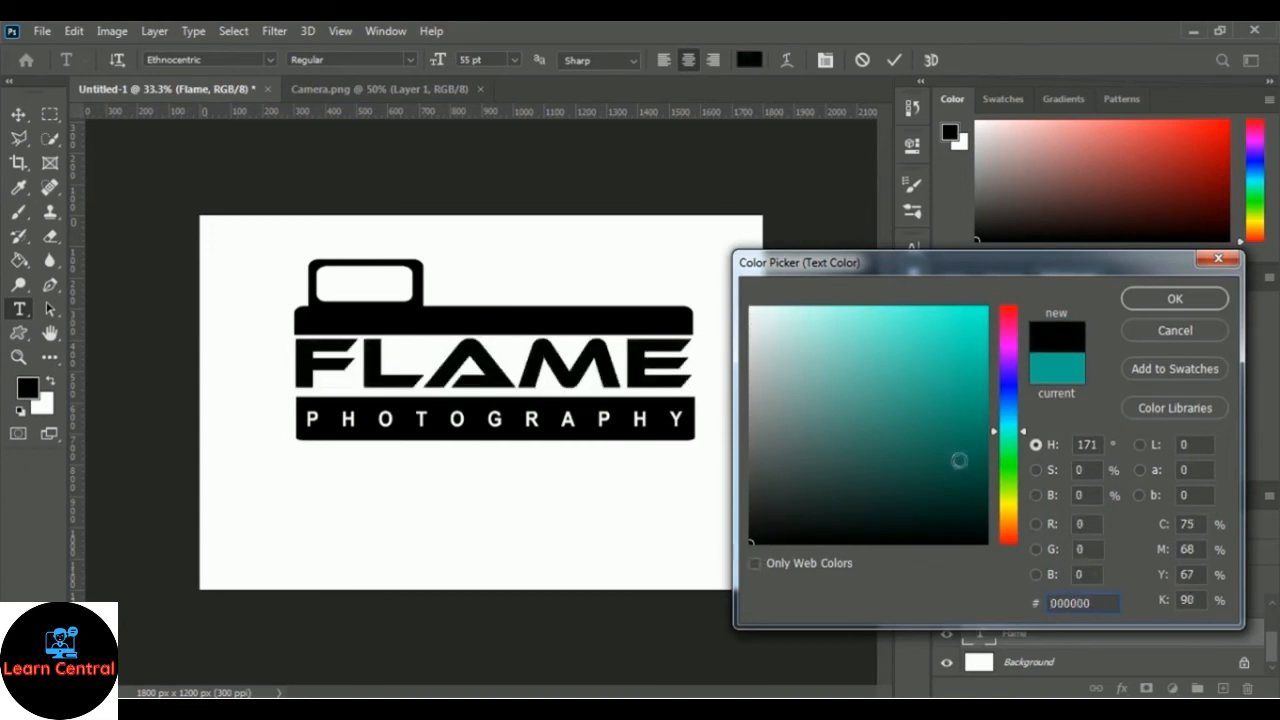
{"action": "left_click", "coordinate": [1205, 300]}
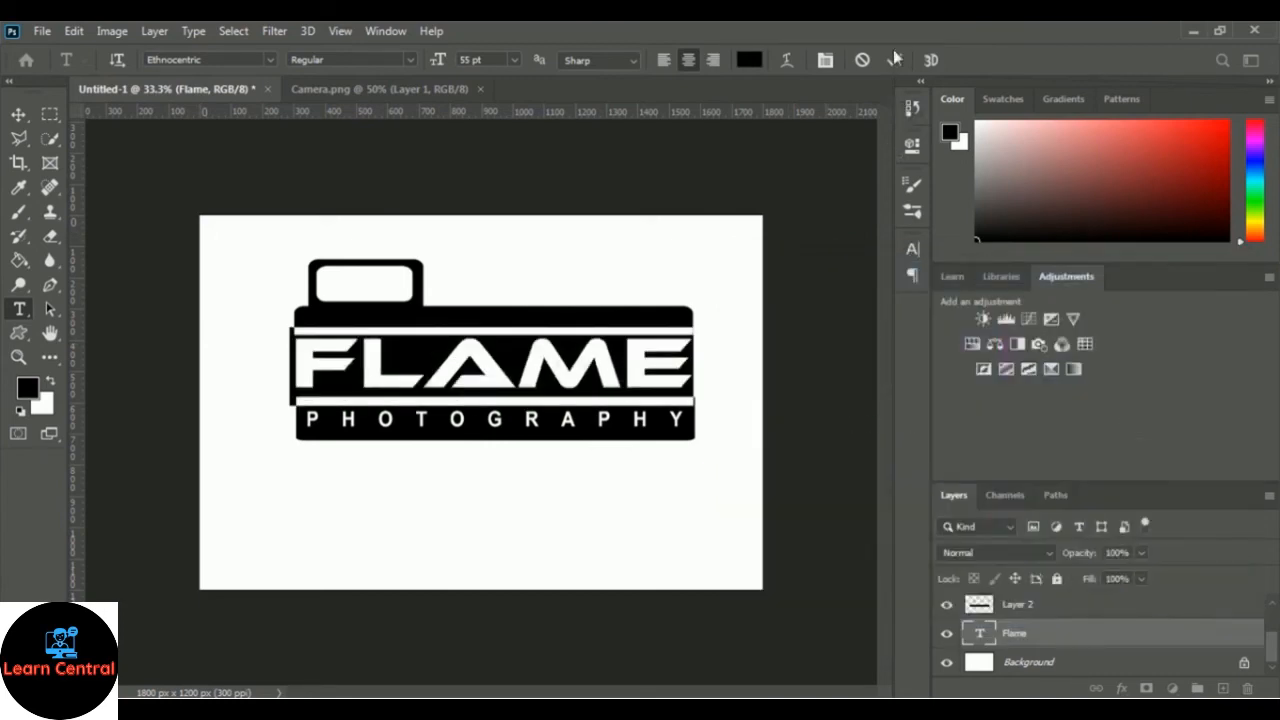
{"action": "left_click", "coordinate": [895, 58]}
{"action": "key", "text": "m"}
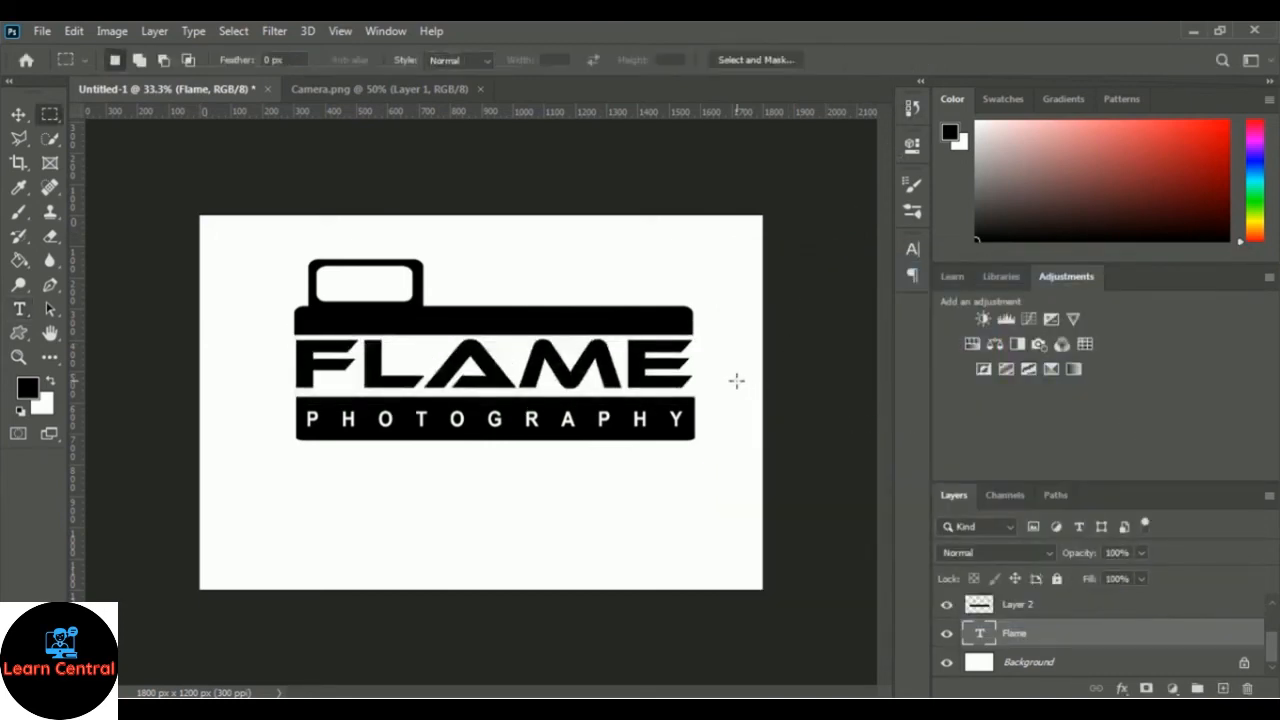
- Open the "3d glass window logo mockup" PSD from the Mockup folder inside 04 Logo Design
{"action": "key", "text": "v"}
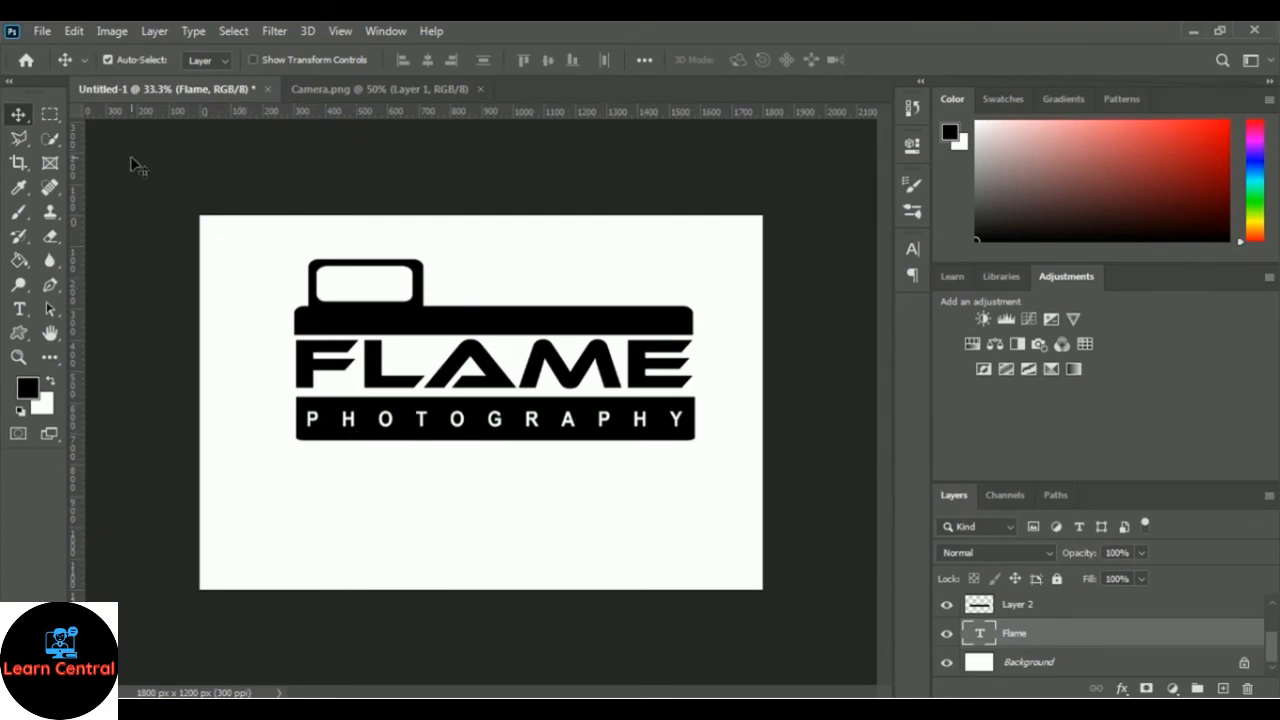
{"action": "left_click", "coordinate": [42, 31]}
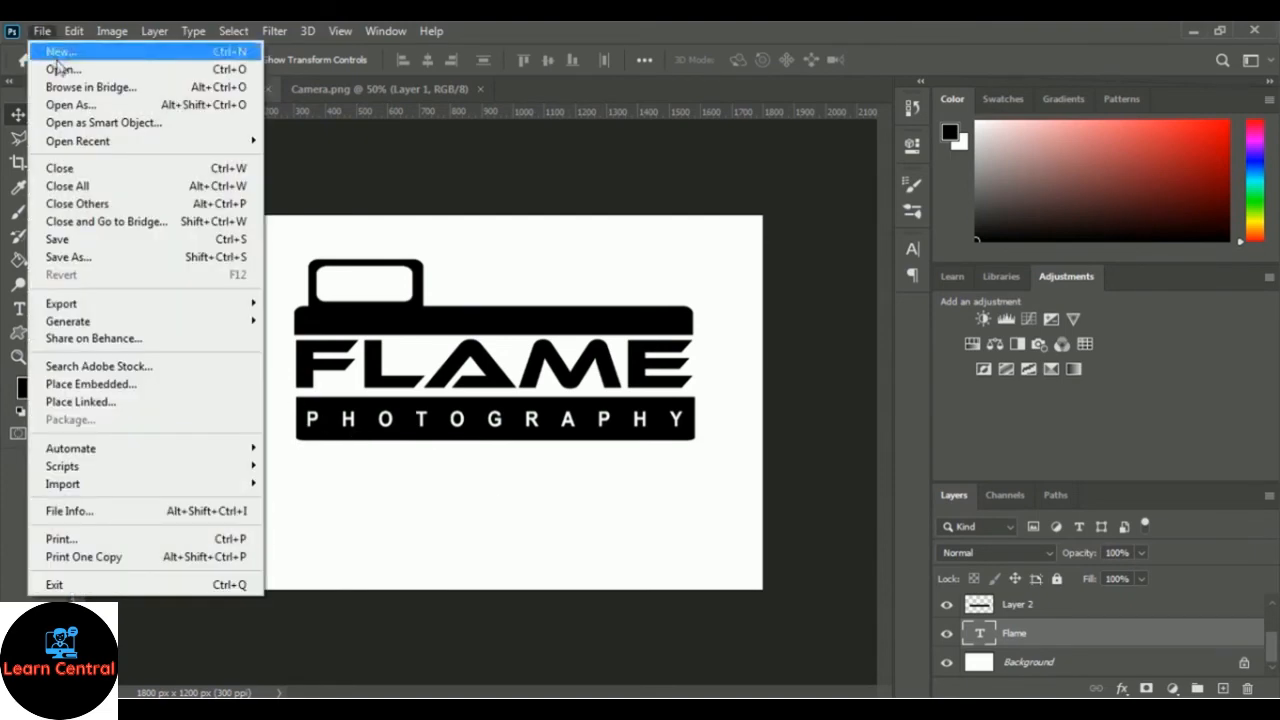
{"action": "left_click", "coordinate": [92, 70]}
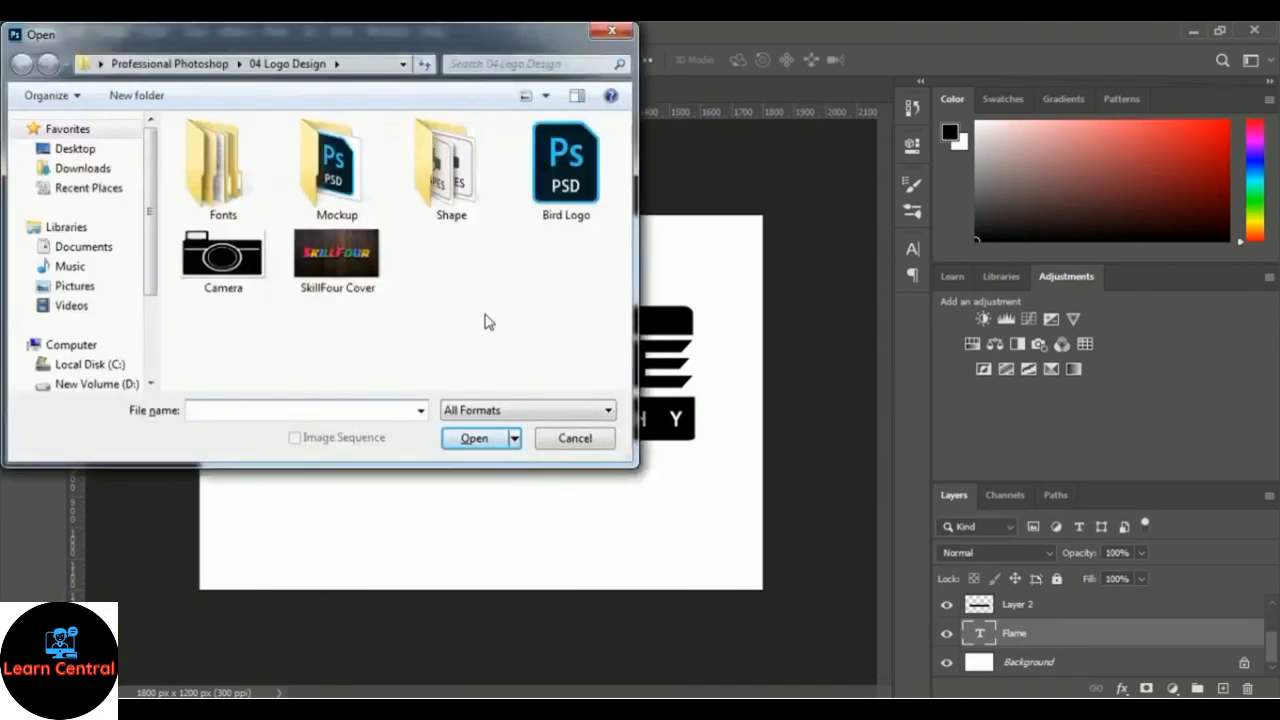
{"action": "left_click", "coordinate": [337, 200]}
{"action": "double_click", "coordinate": [338, 205]}
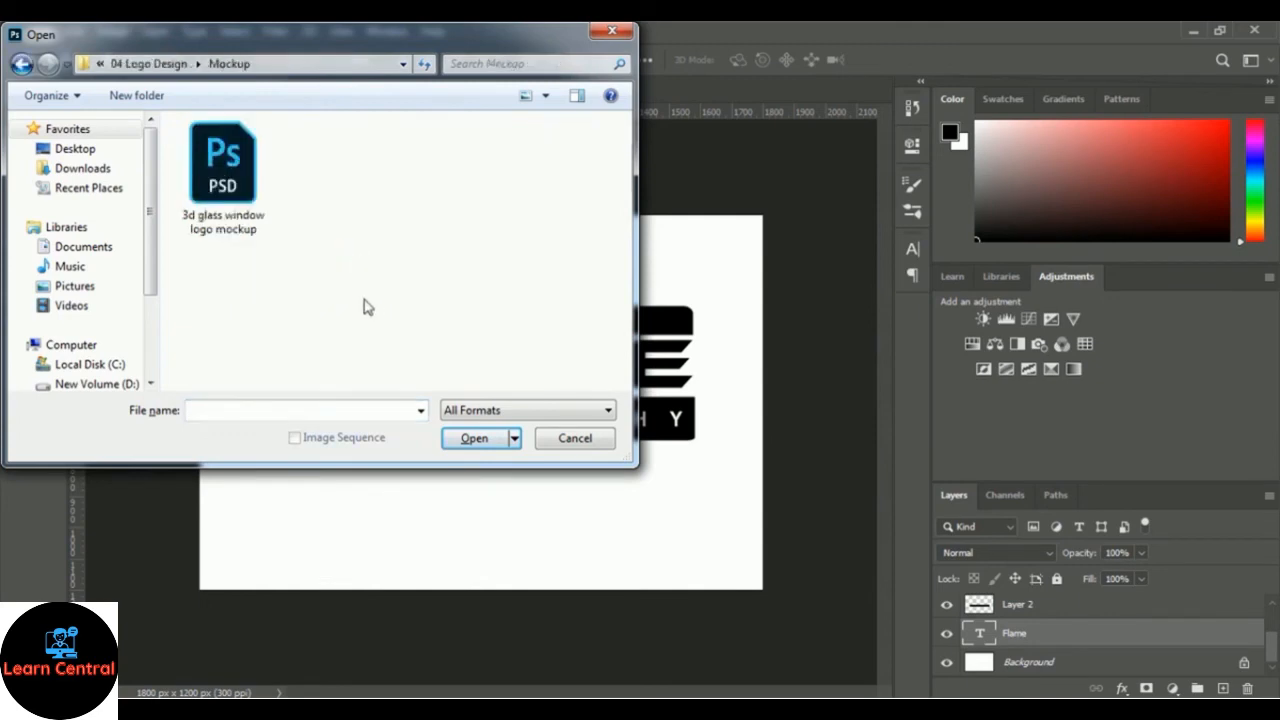
{"action": "left_click", "coordinate": [270, 236]}
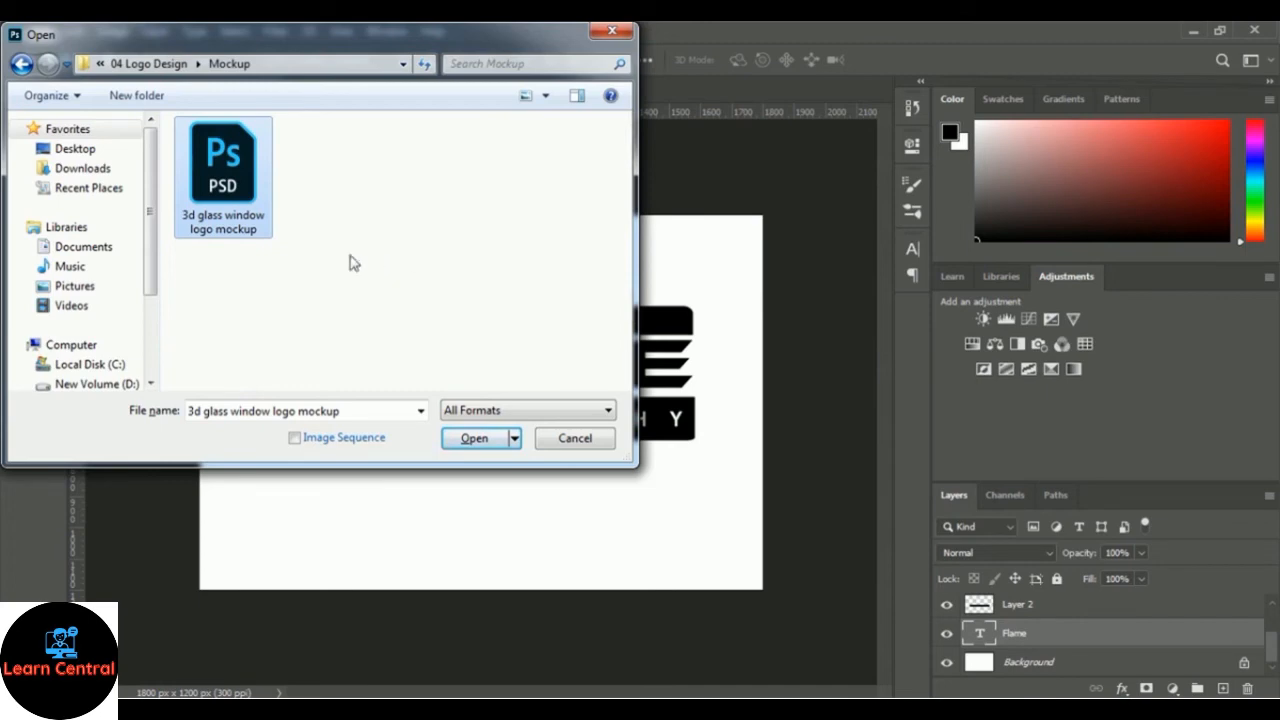
{"action": "left_click", "coordinate": [470, 438]}
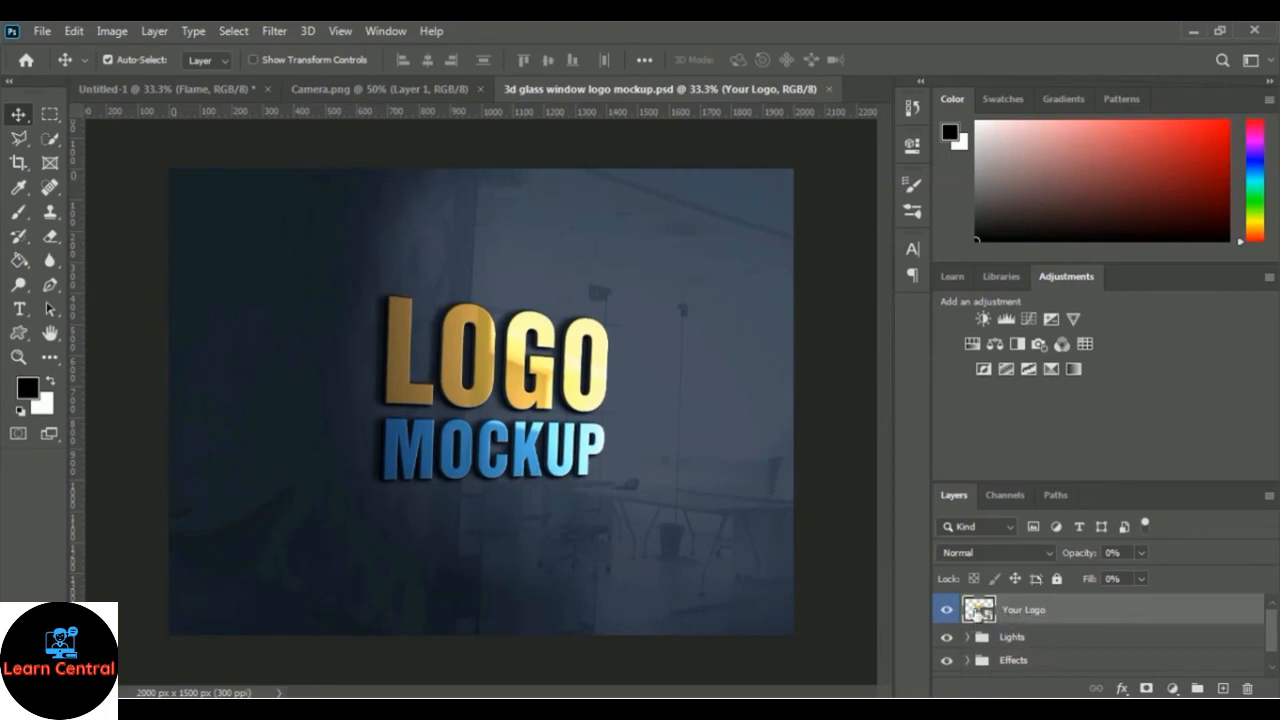
- Open the contents of the mockup's Your Logo smart object and hide the Preview logo layer
{"action": "double_click", "coordinate": [976, 611]}
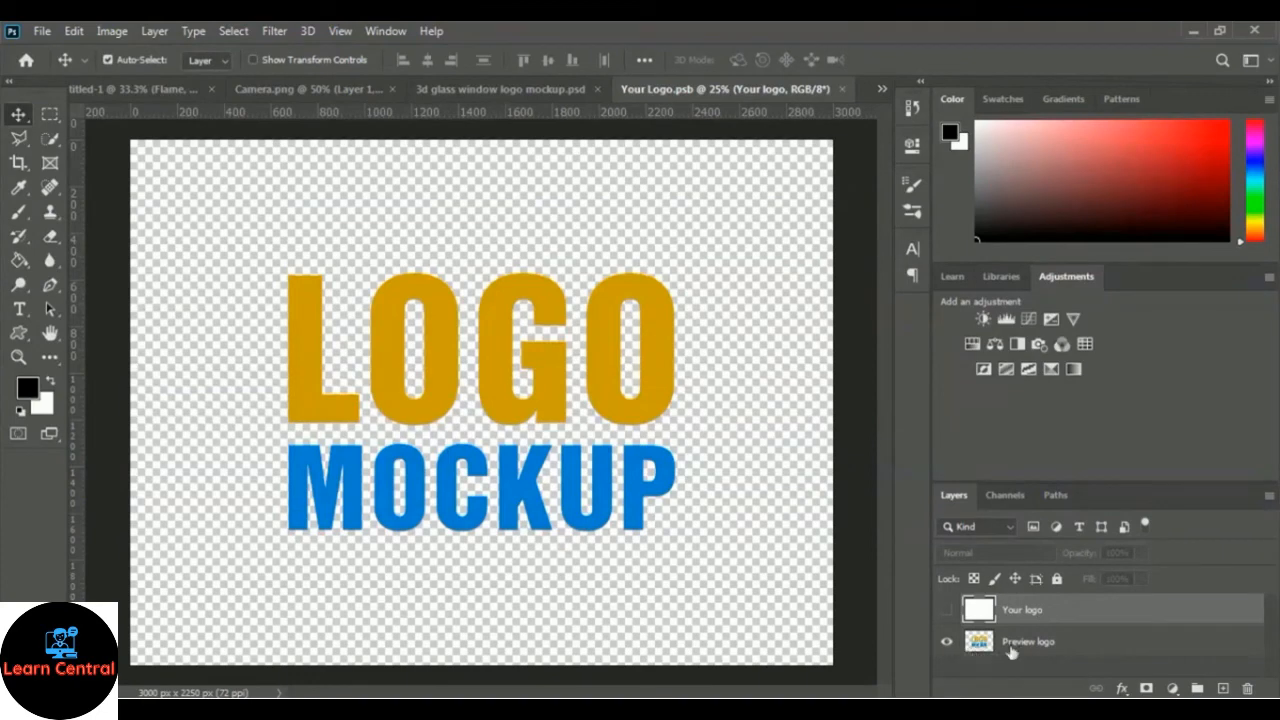
{"action": "left_click", "coordinate": [948, 646]}
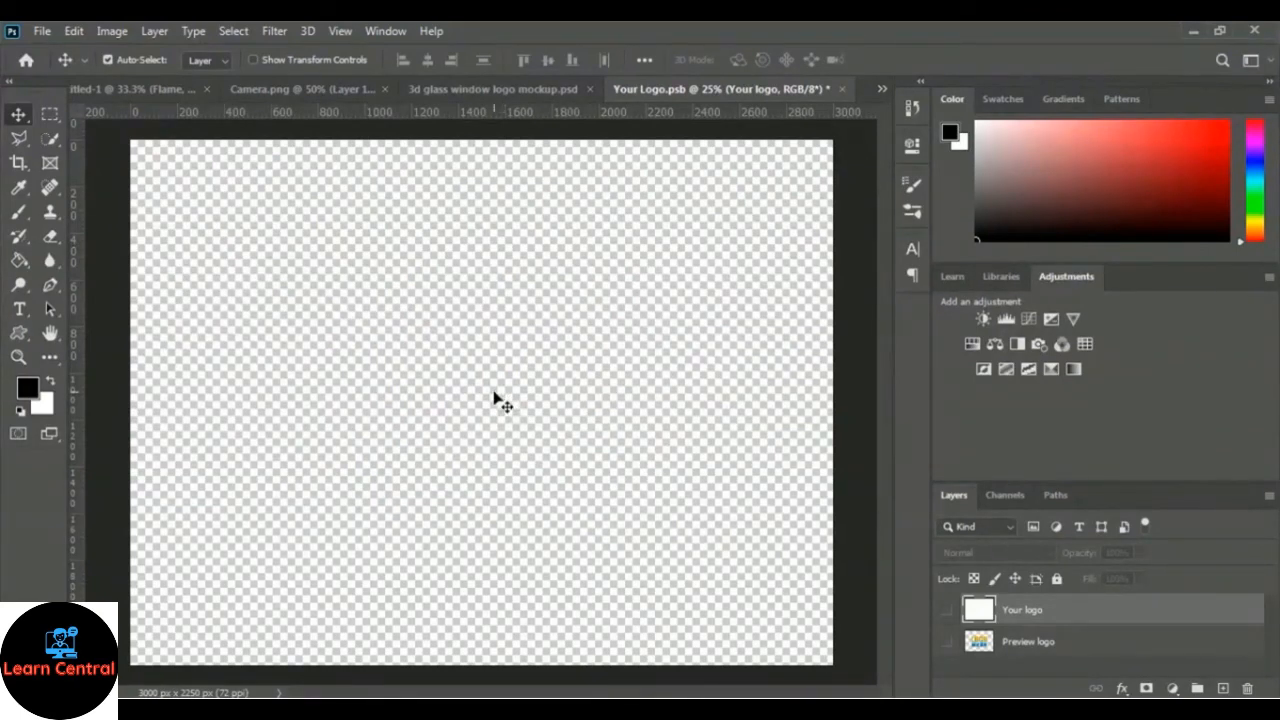
- Return to the Untitled-1 logo document and hide its white Background layer
{"action": "left_click", "coordinate": [113, 90]}
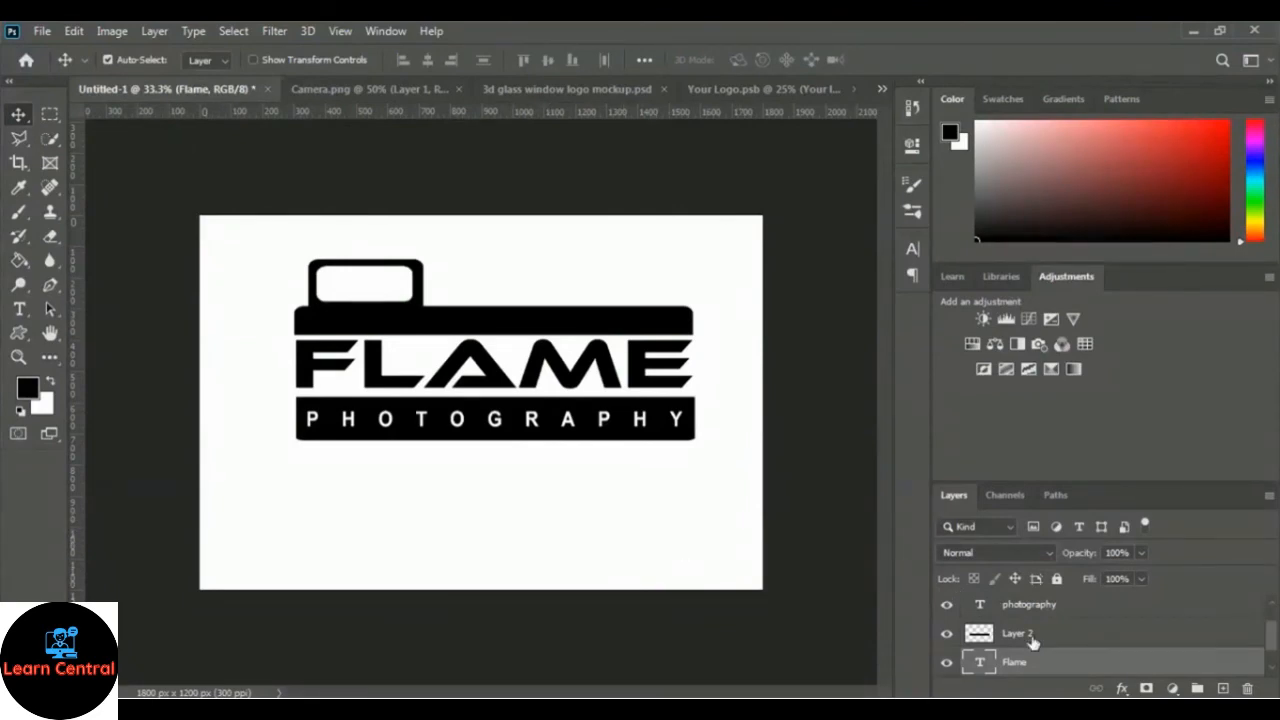
{"action": "scroll", "coordinate": [1035, 640], "scroll_direction": "down", "scroll_amount": 1}
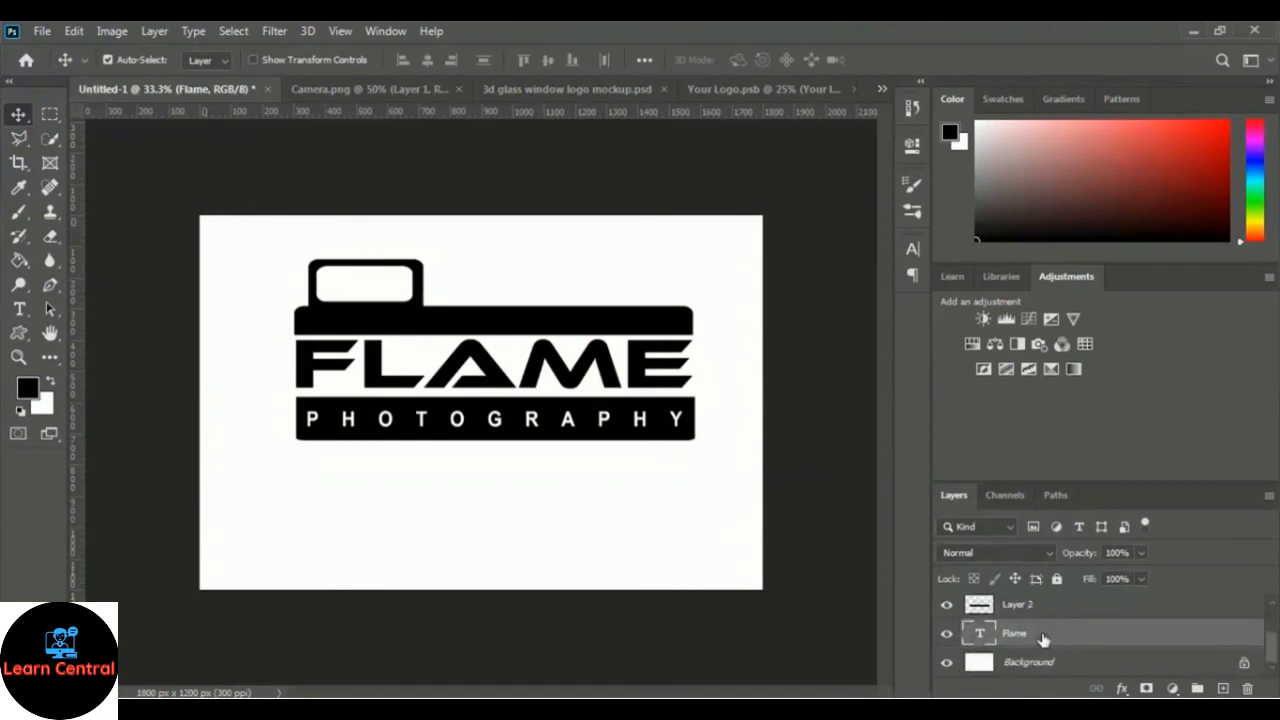
{"action": "left_click", "coordinate": [946, 666]}
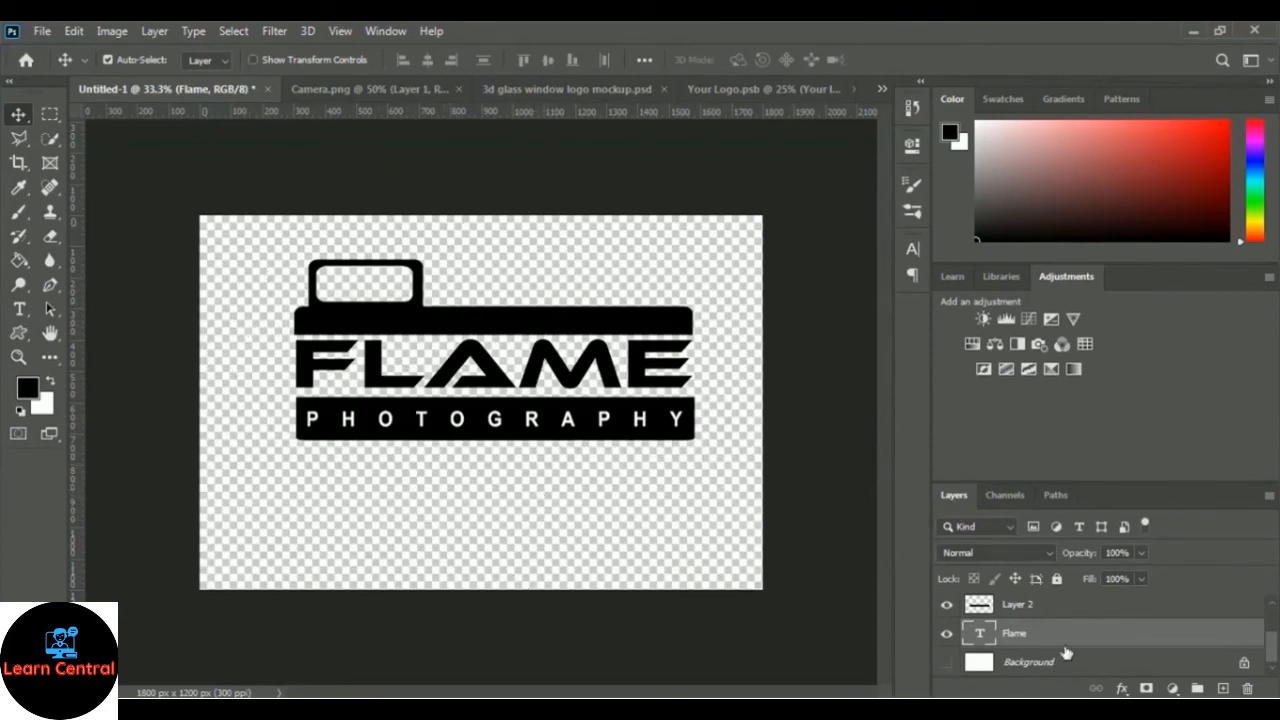
- Copy the Flame, Layer 2, photography and Layer 1 layers together into Your Logo.psb, accepting the color profile conversion
{"action": "left_click", "coordinate": [1014, 609], "text": "shift"}
{"action": "scroll", "coordinate": [1032, 626], "scroll_direction": "up", "scroll_amount": 1}
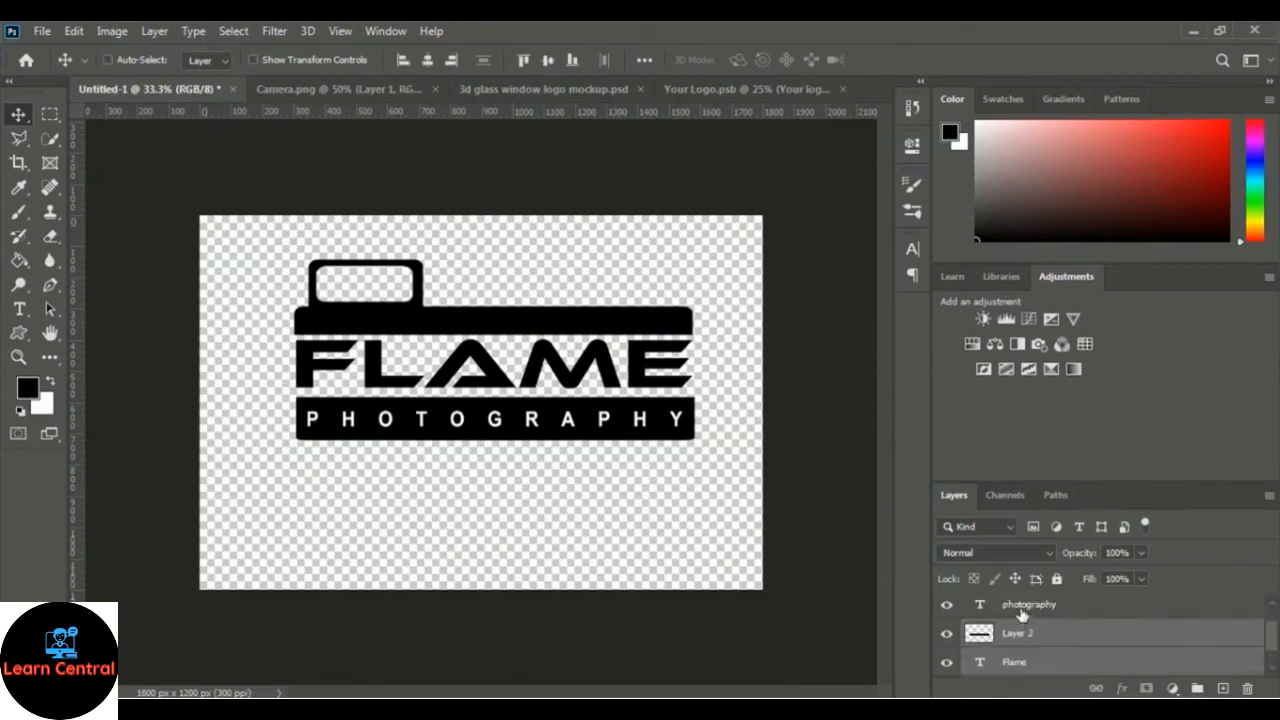
{"action": "left_click", "coordinate": [1023, 612], "text": "ctrl"}
{"action": "scroll", "coordinate": [1038, 628], "scroll_direction": "up", "scroll_amount": 1}
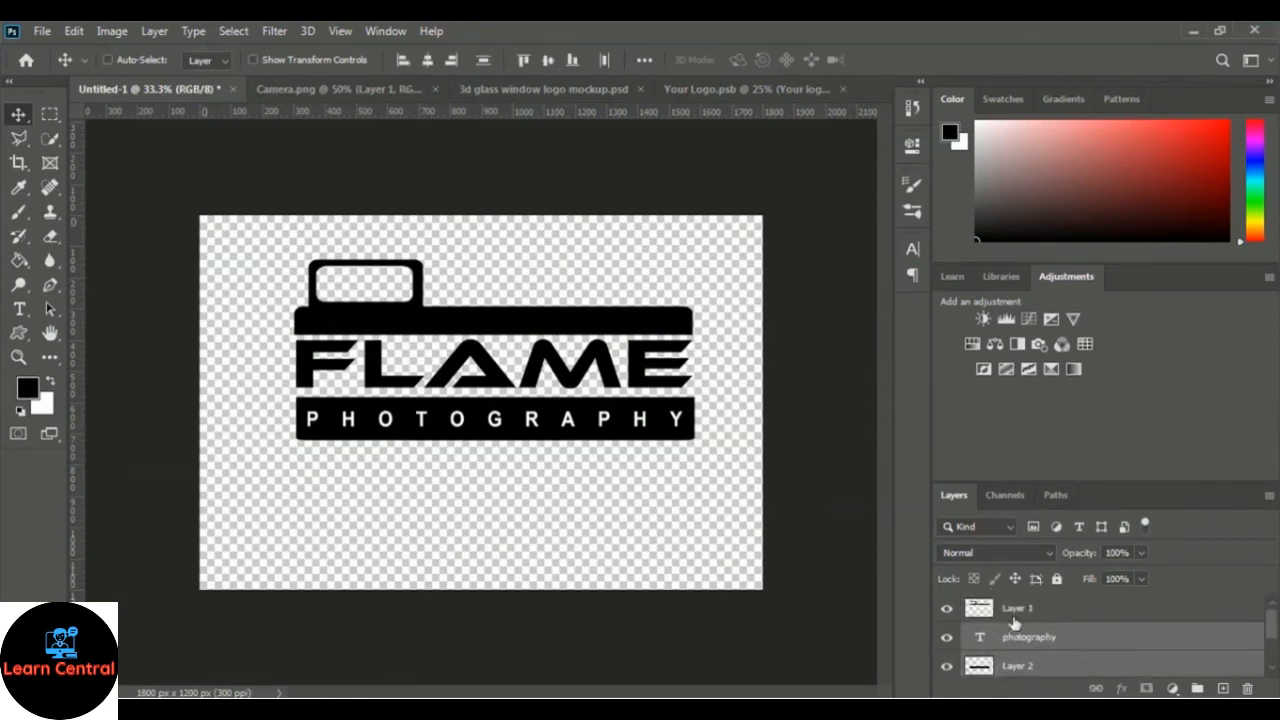
{"action": "left_click", "coordinate": [1015, 615], "text": "ctrl"}
{"action": "scroll", "coordinate": [1033, 633], "scroll_direction": "down", "scroll_amount": 1}
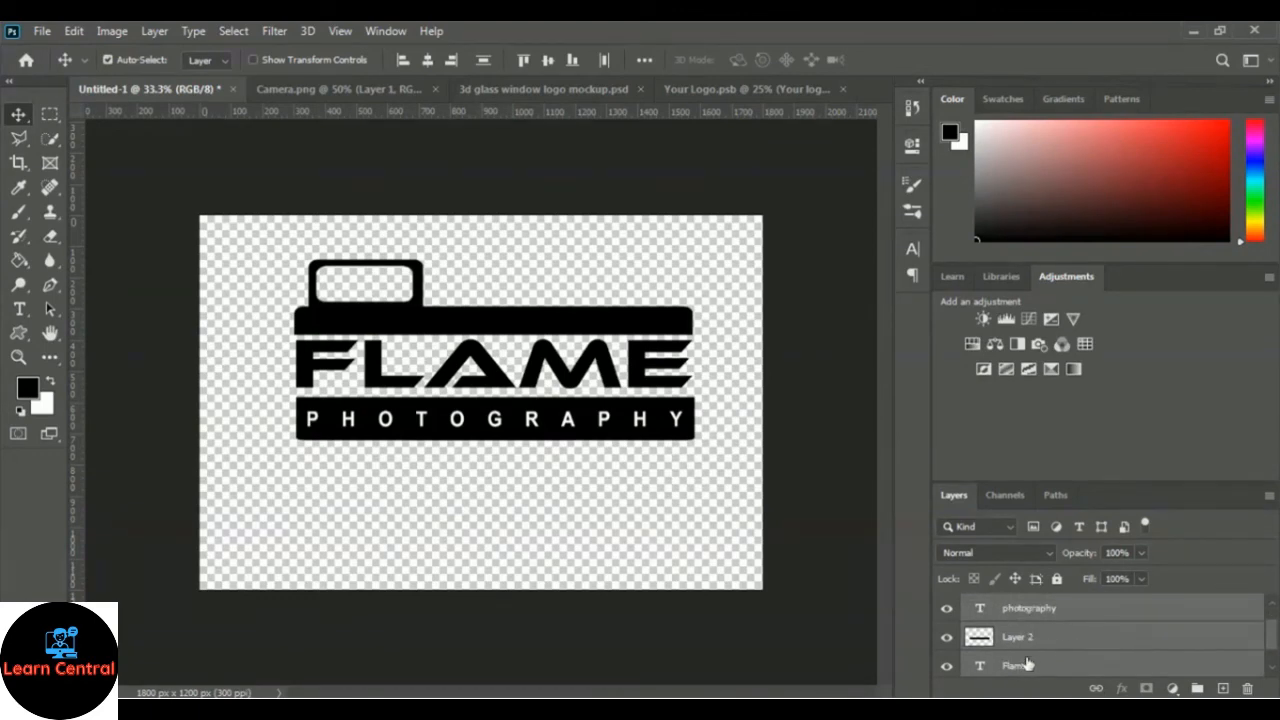
{"action": "scroll", "coordinate": [1027, 667], "scroll_direction": "up", "scroll_amount": 1}
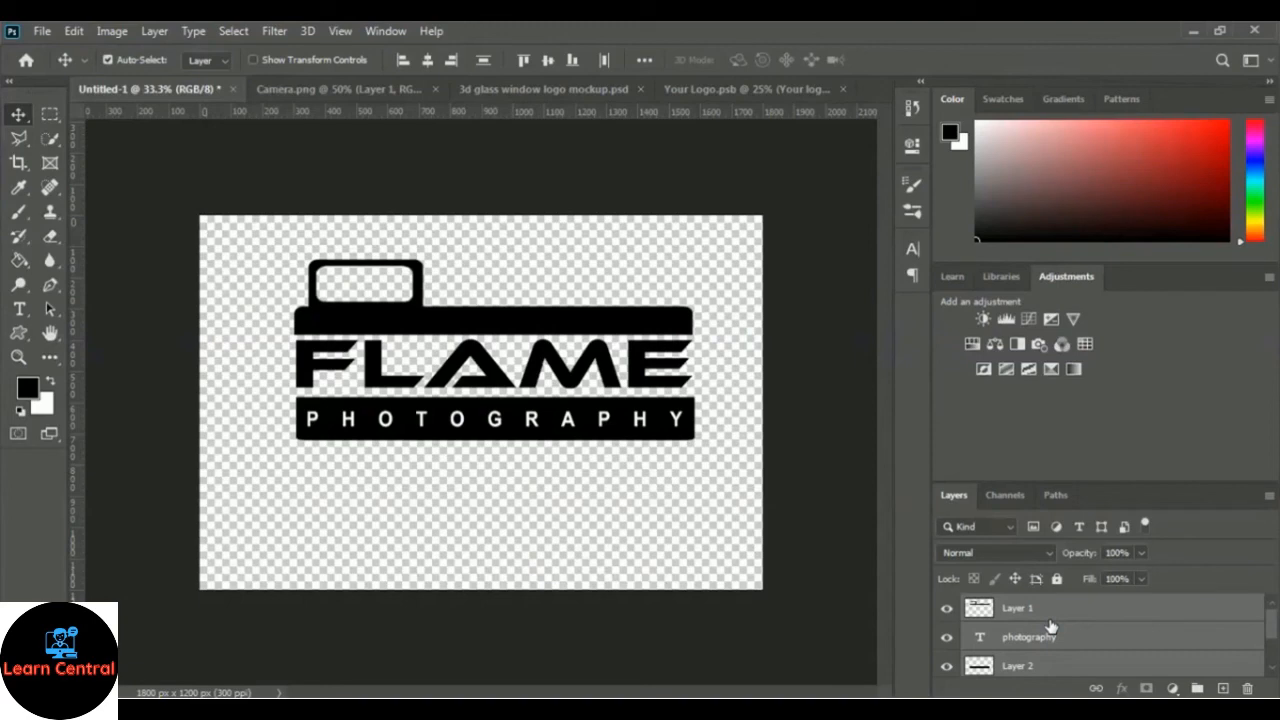
{"action": "scroll", "coordinate": [1050, 625], "scroll_direction": "down", "scroll_amount": 2}
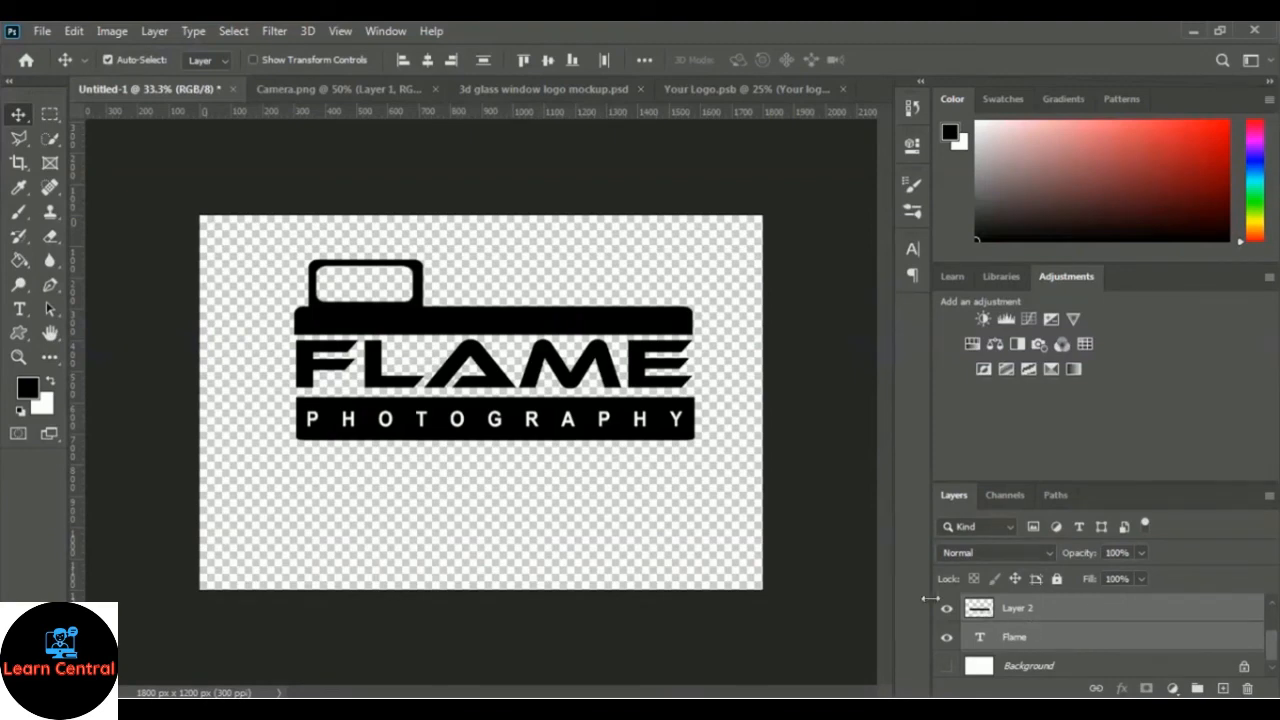
{"action": "left_click", "coordinate": [18, 118]}
{"action": "left_click_drag", "start_coordinate": [404, 332], "coordinate": [500, 389]}
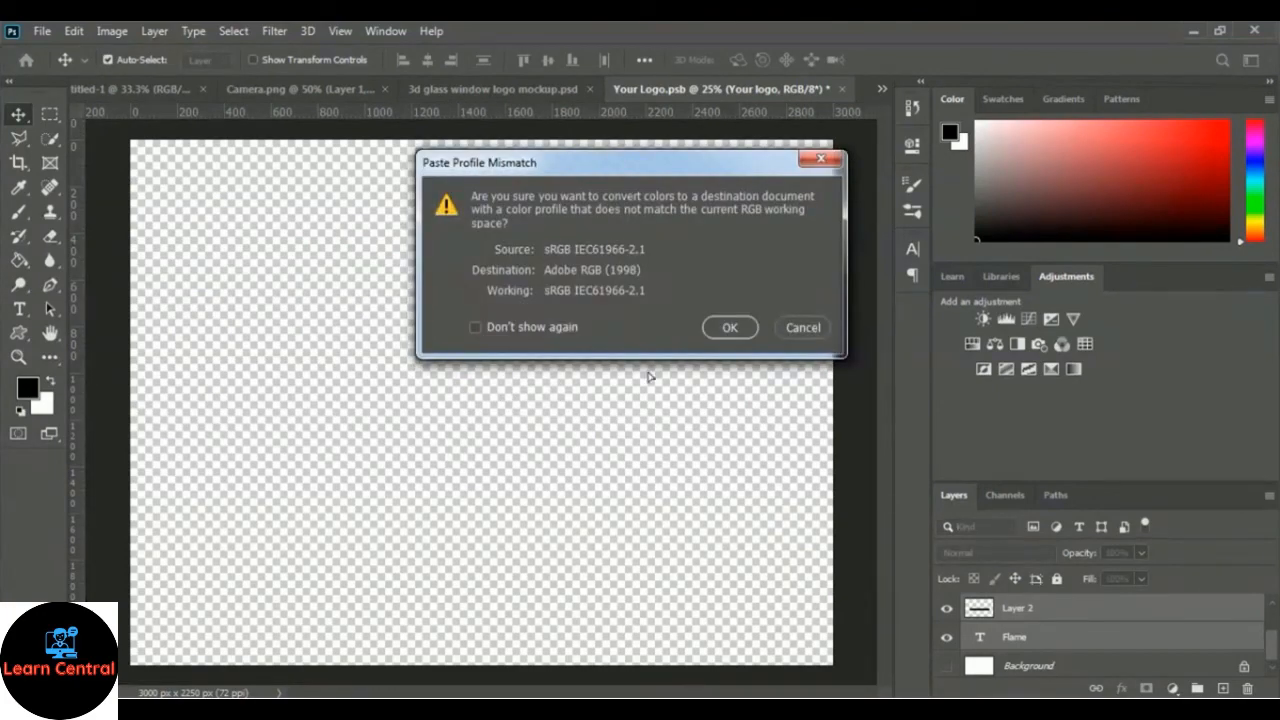
{"action": "left_click", "coordinate": [729, 327]}
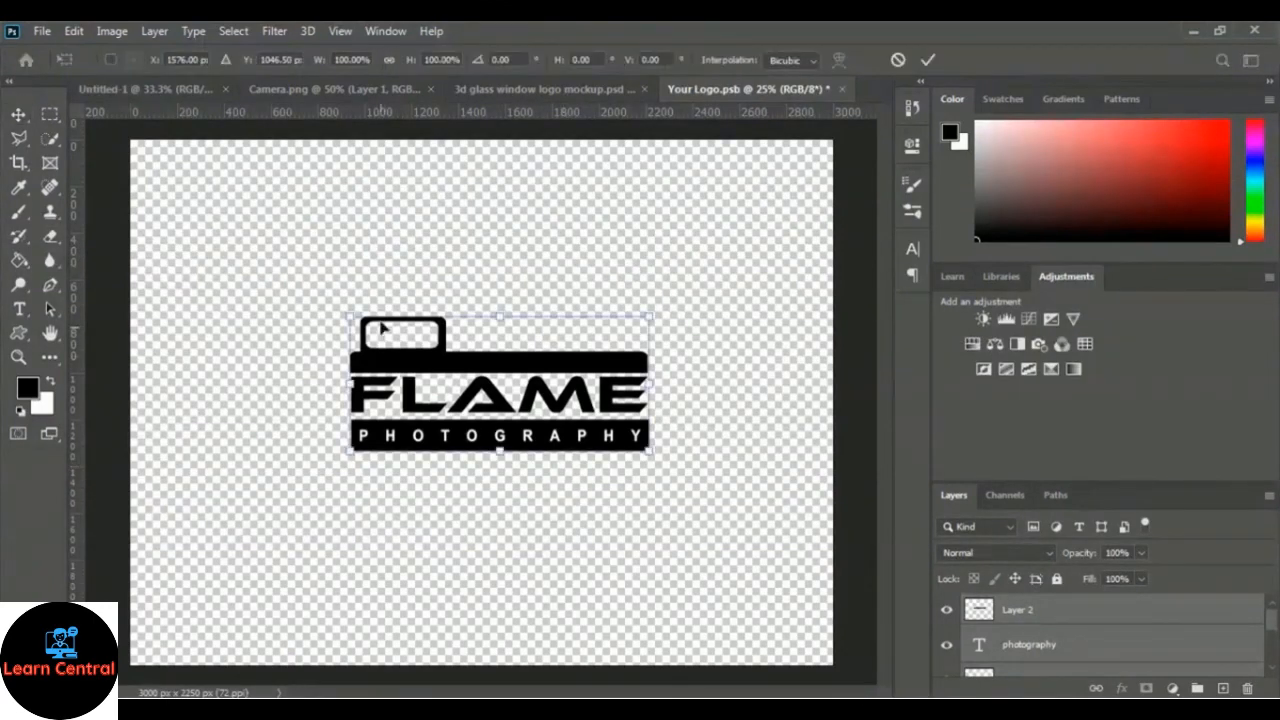
- Free-transform the copied logo layers to about 201% width and 265% height so they fill most of the canvas
{"action": "left_click_drag", "start_coordinate": [350, 313], "coordinate": [178, 197]}
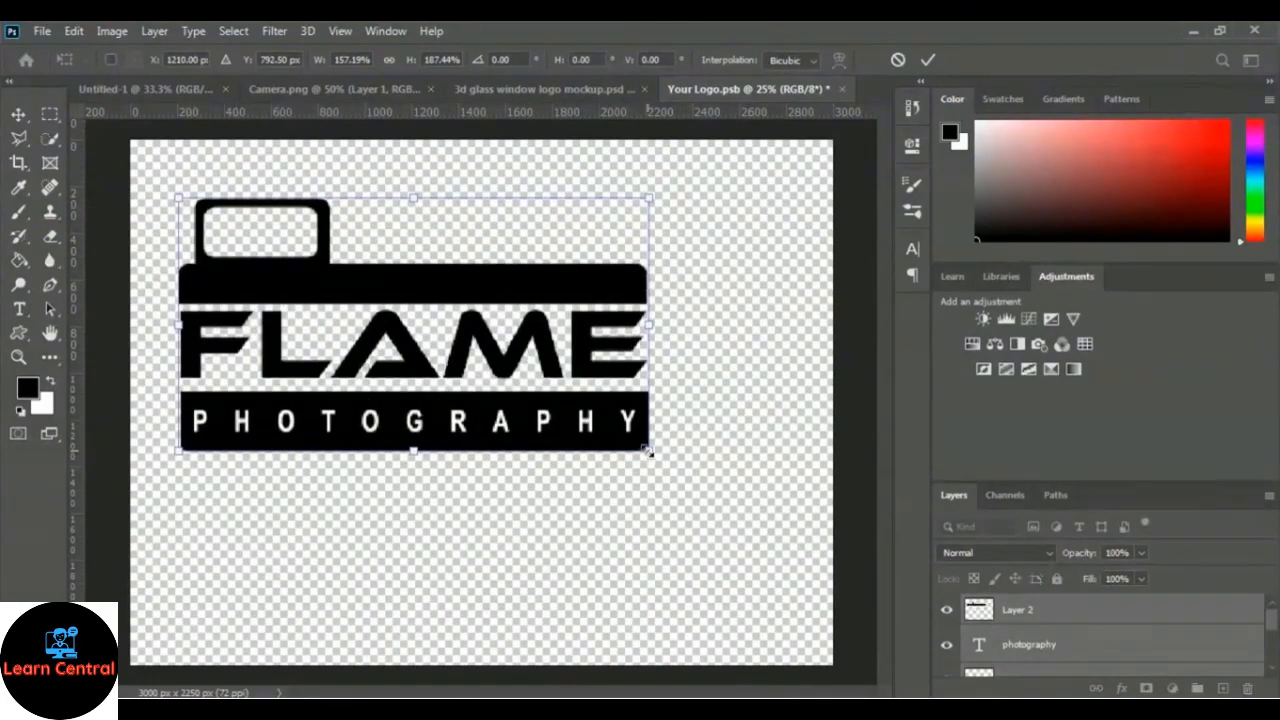
{"action": "left_click_drag", "start_coordinate": [647, 458], "coordinate": [779, 556]}
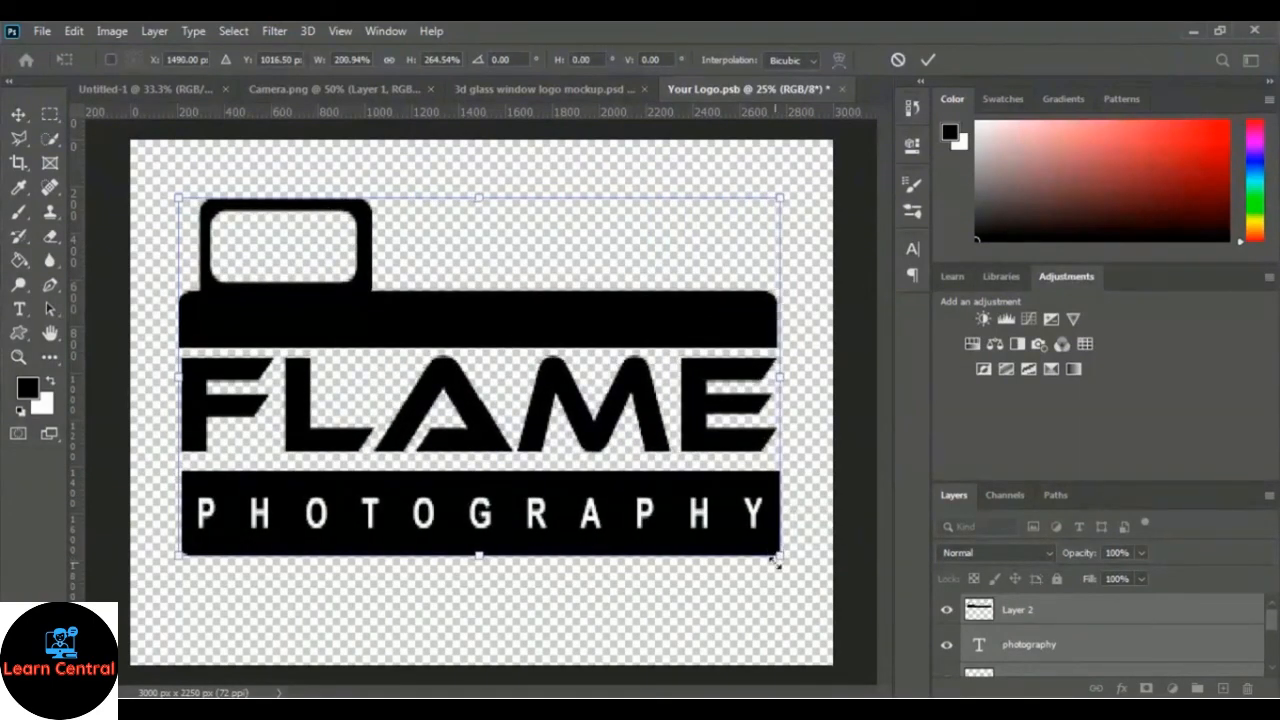
{"action": "left_click", "coordinate": [928, 61]}
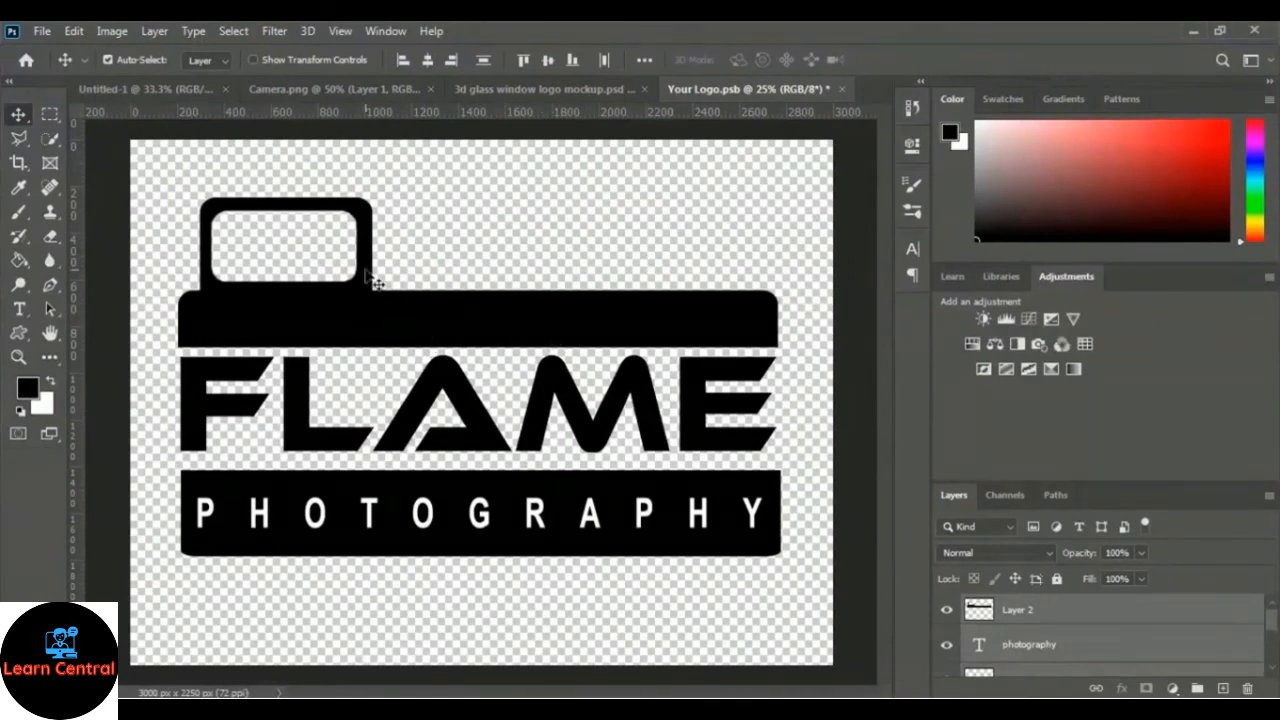
- Check the mockup document, then return to Your Logo.psb and save it to update the smart object
{"action": "left_click", "coordinate": [509, 89]}
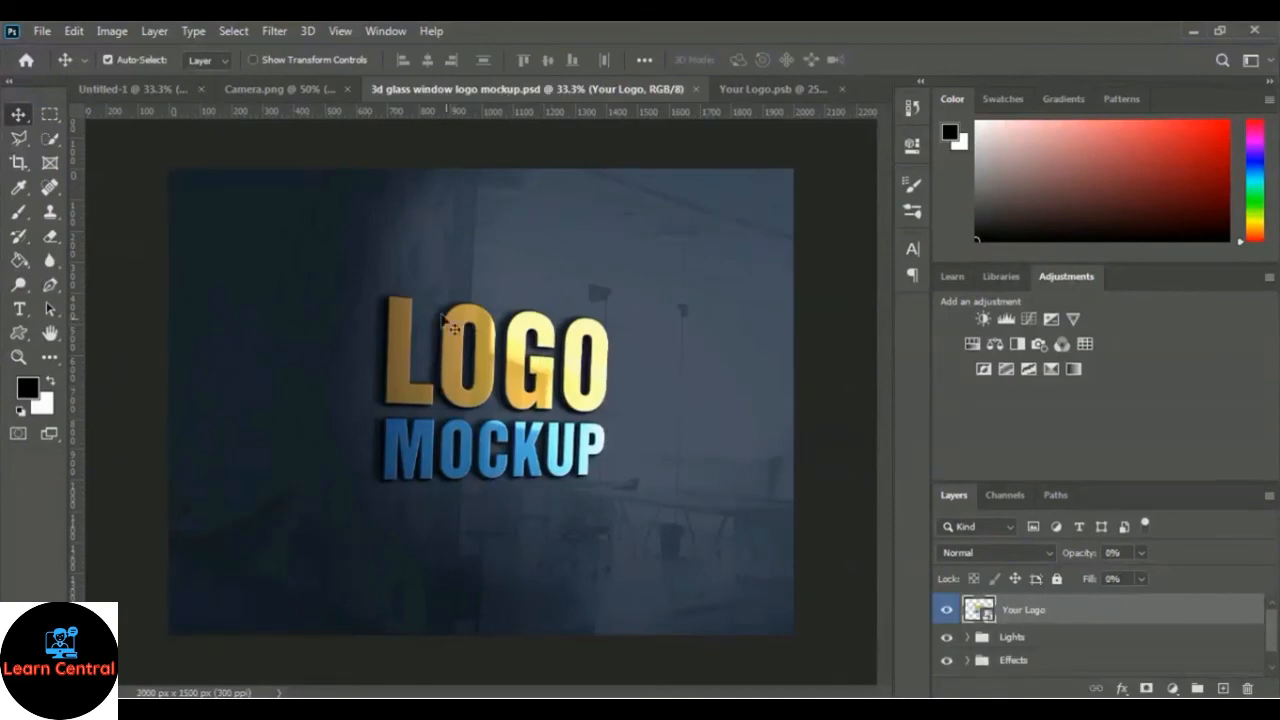
{"action": "left_click", "coordinate": [804, 90]}
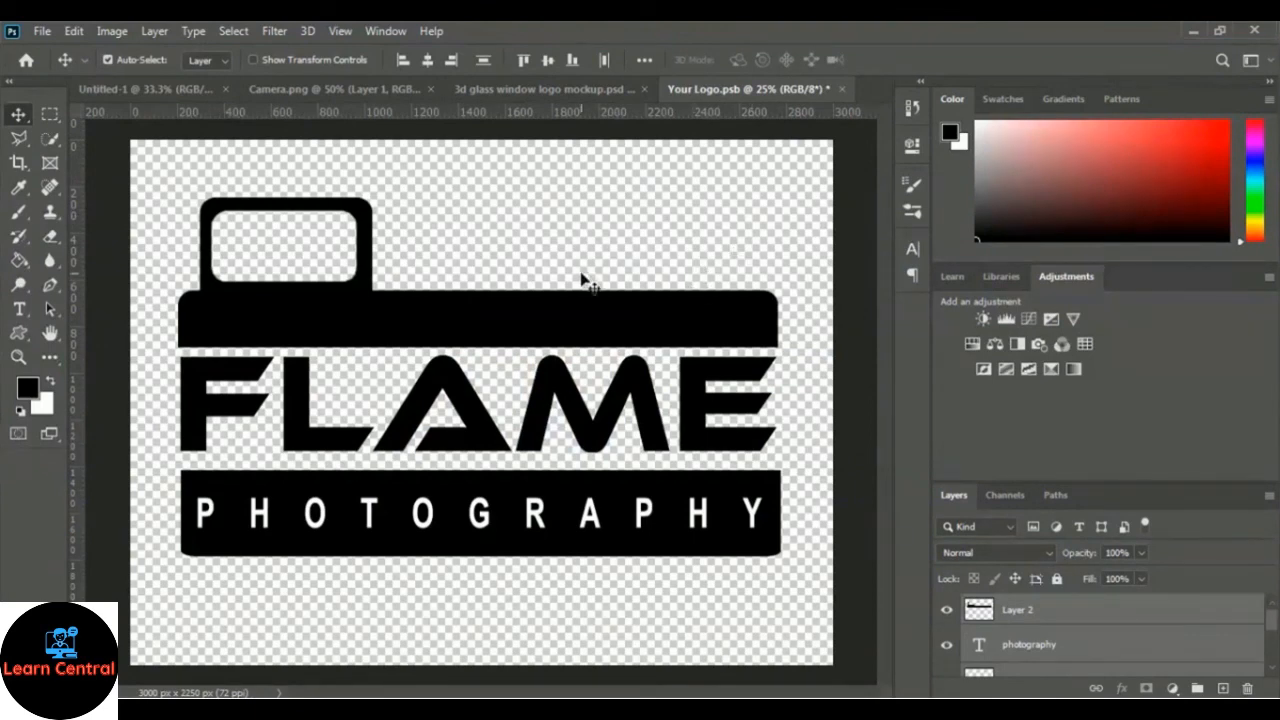
{"action": "left_click", "coordinate": [42, 32]}
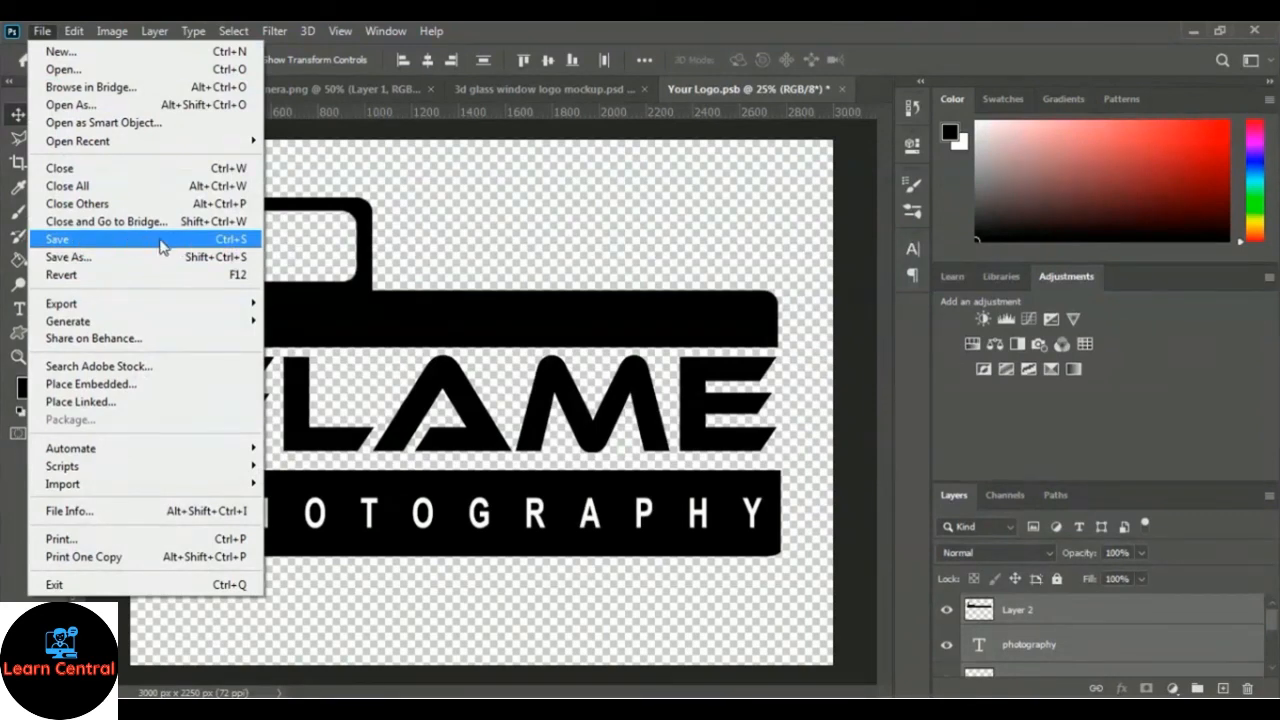
{"action": "left_click", "coordinate": [160, 246]}
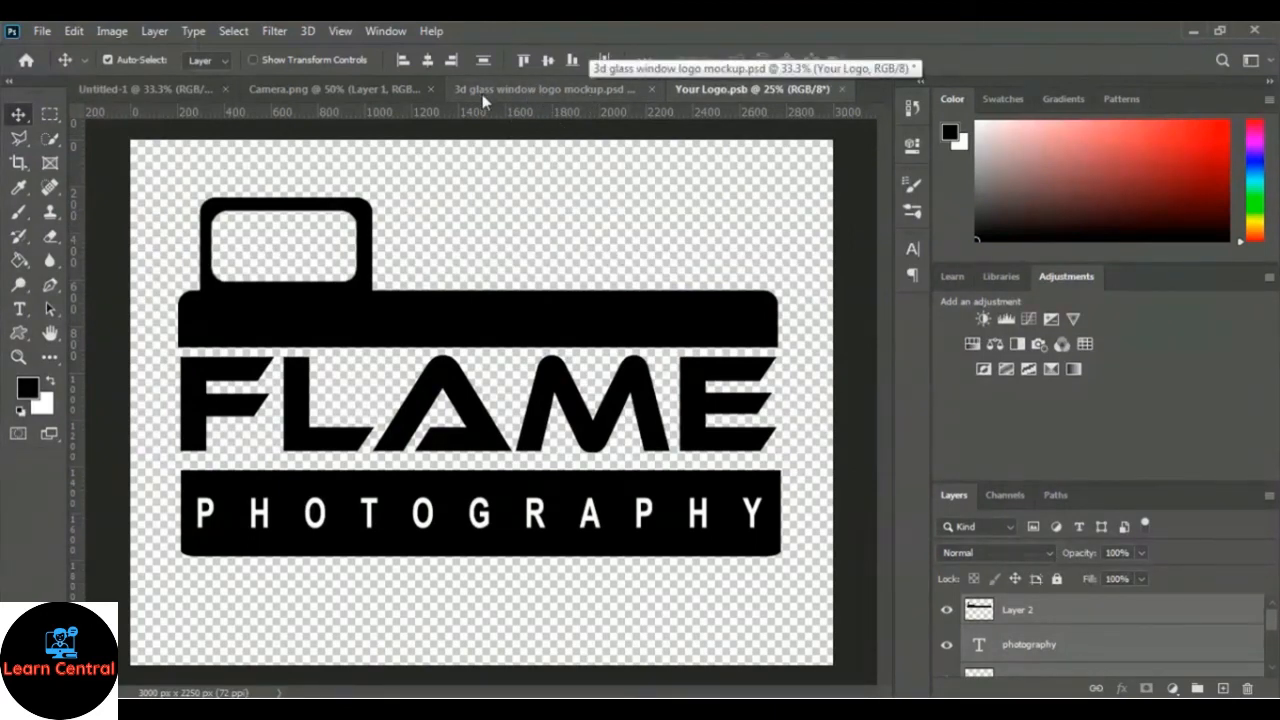
- Examine the Flame Photography logo's 3D glass effect in the mockup document at 50% zoom
{"action": "left_click", "coordinate": [540, 88]}
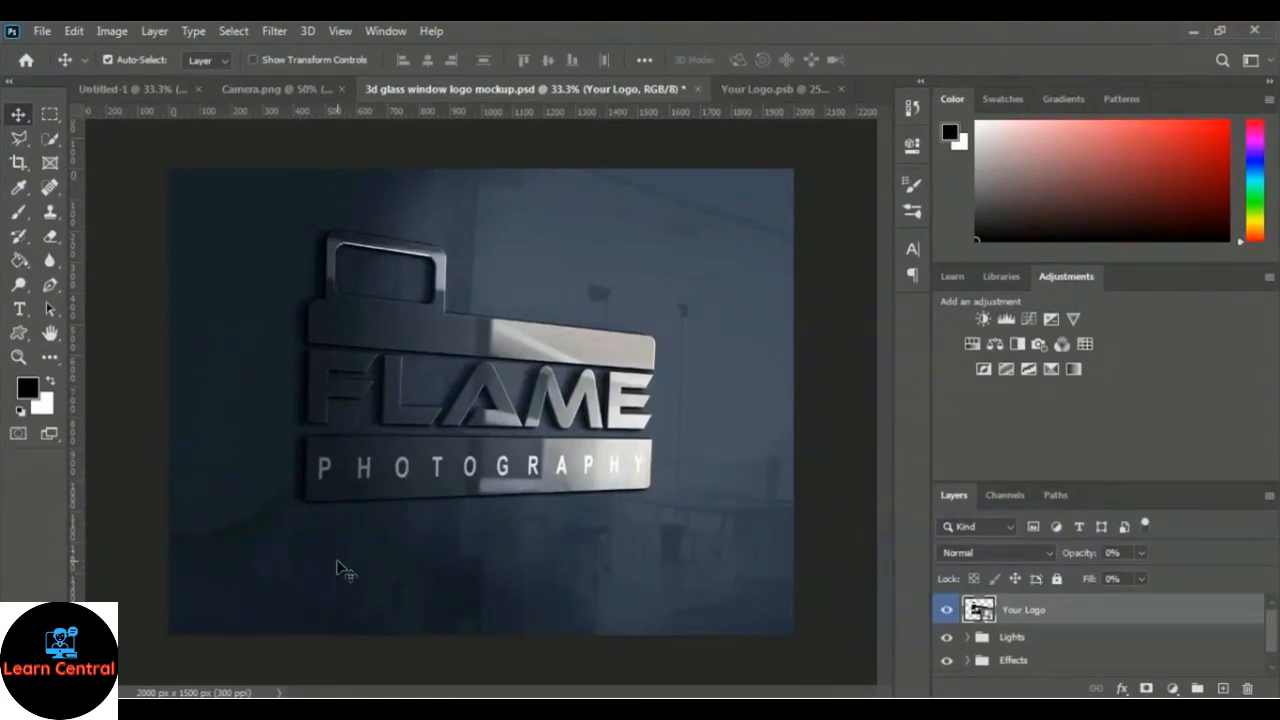
{"action": "key", "text": "ctrl+plus"}
{"action": "key", "text": "ctrl+plus"}
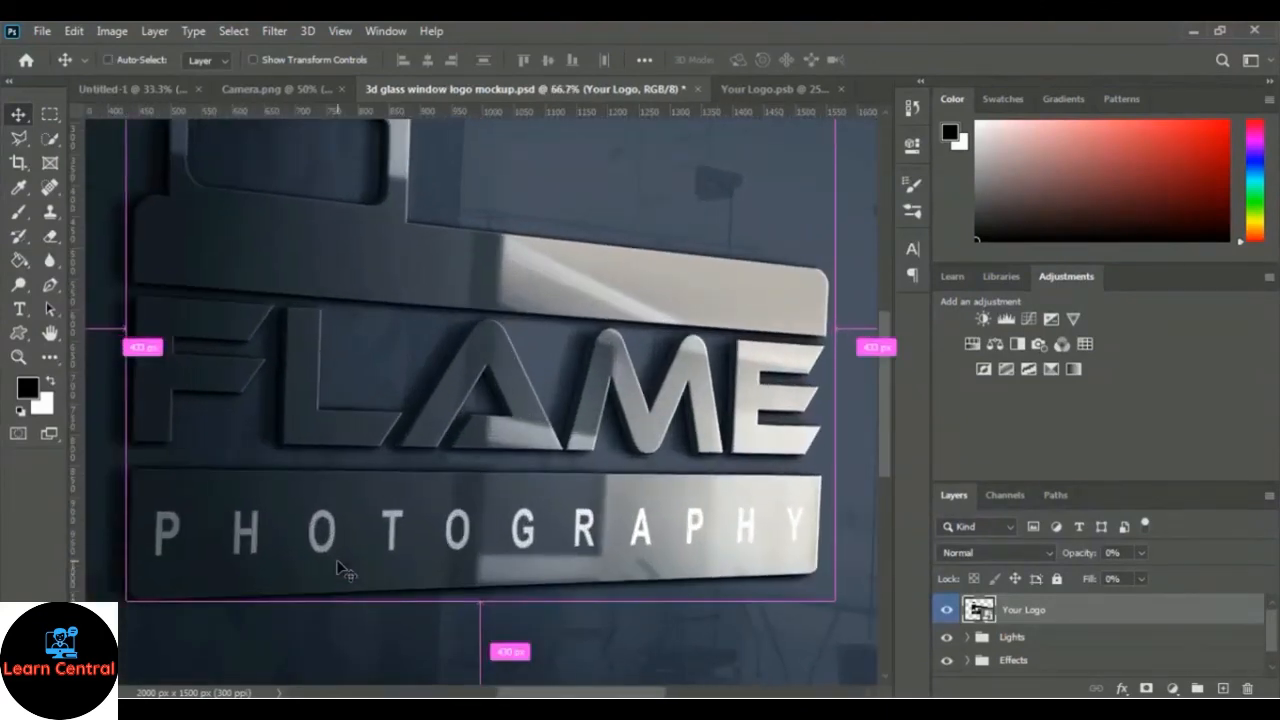
{"action": "key", "text": "ctrl+minus"}
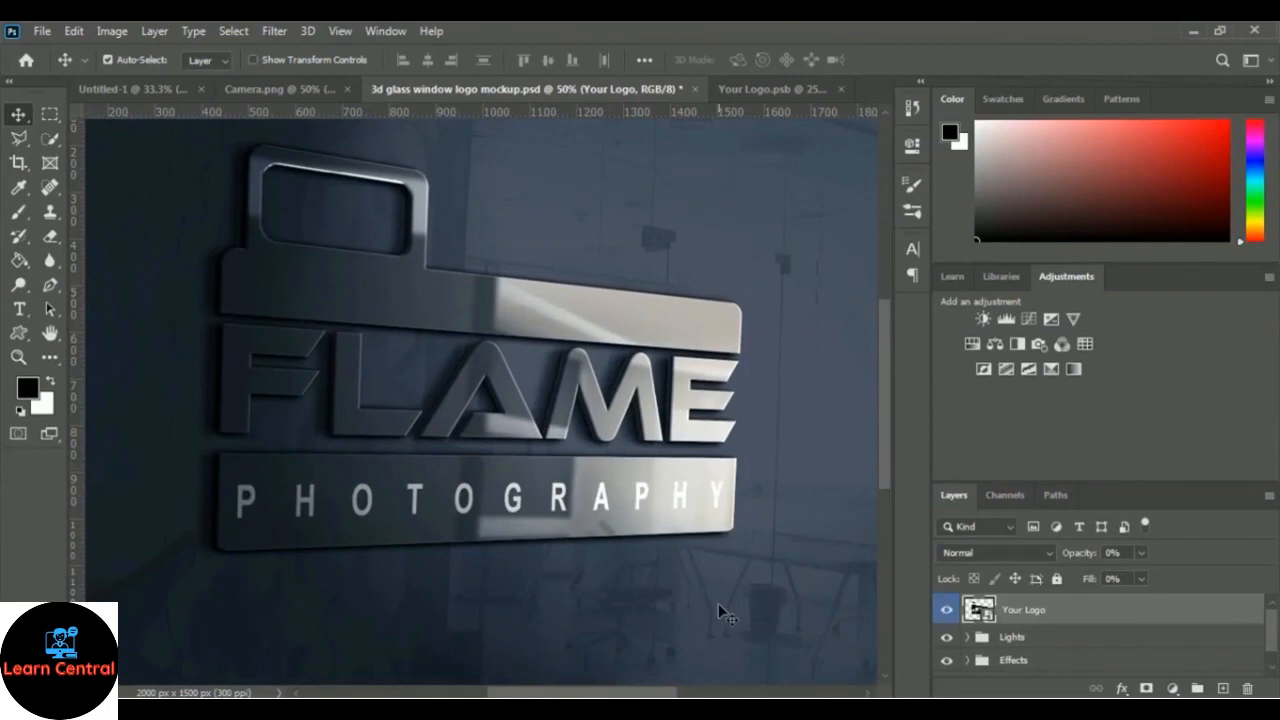